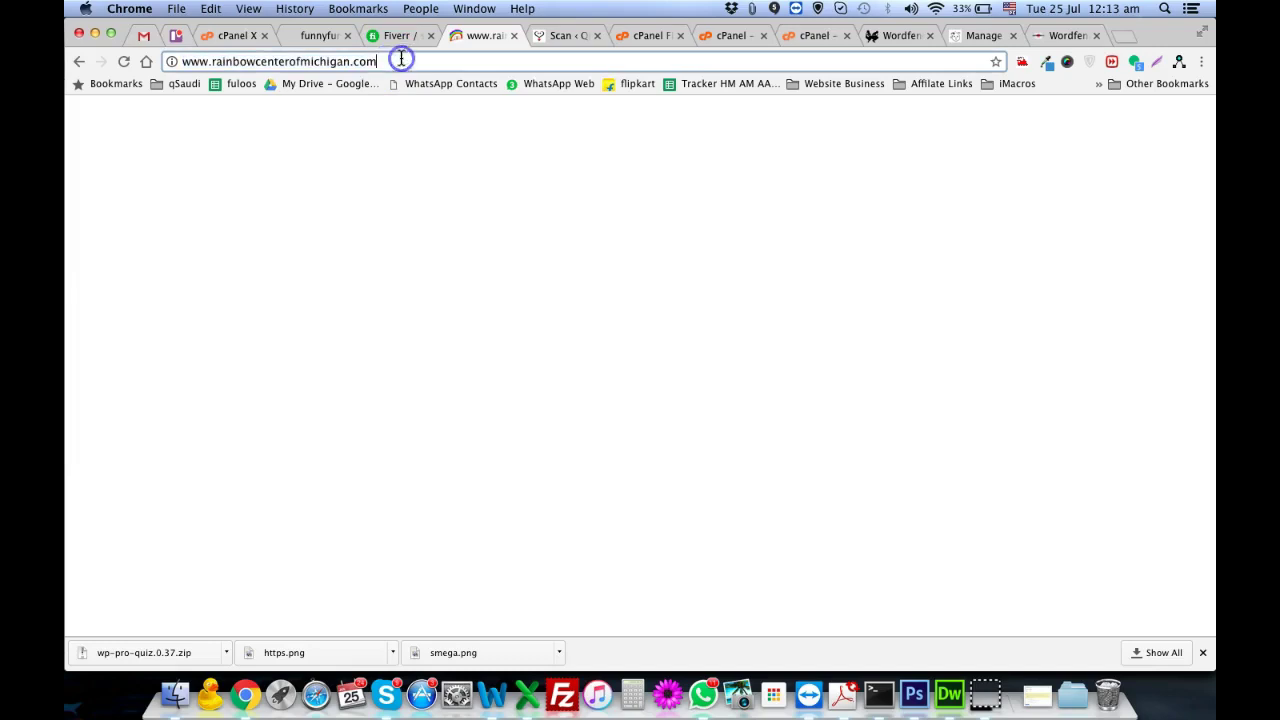
- Load the site's /wp-admin/ address in Chrome, then go back to the cPanel File Manager tab
{"action": "type", "text": "/"}
{"action": "key", "text": "Down"}
{"action": "key", "text": "Return"}
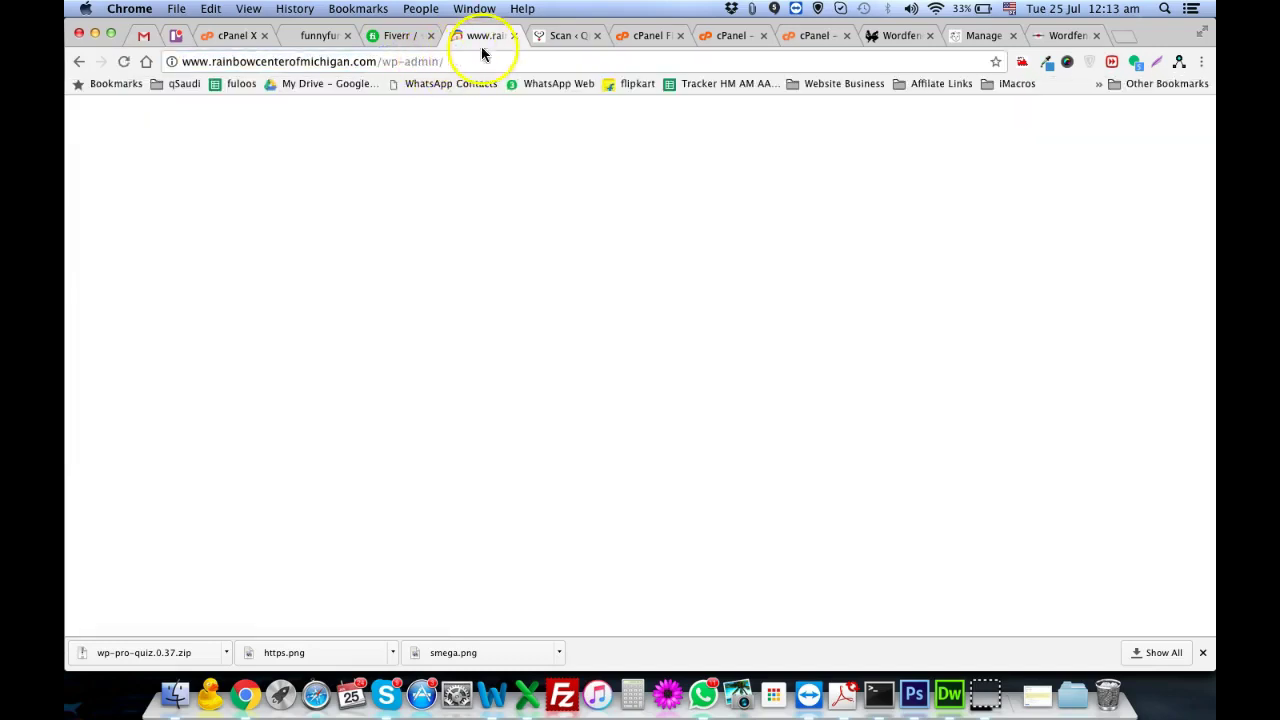
{"action": "left_click", "coordinate": [648, 35]}
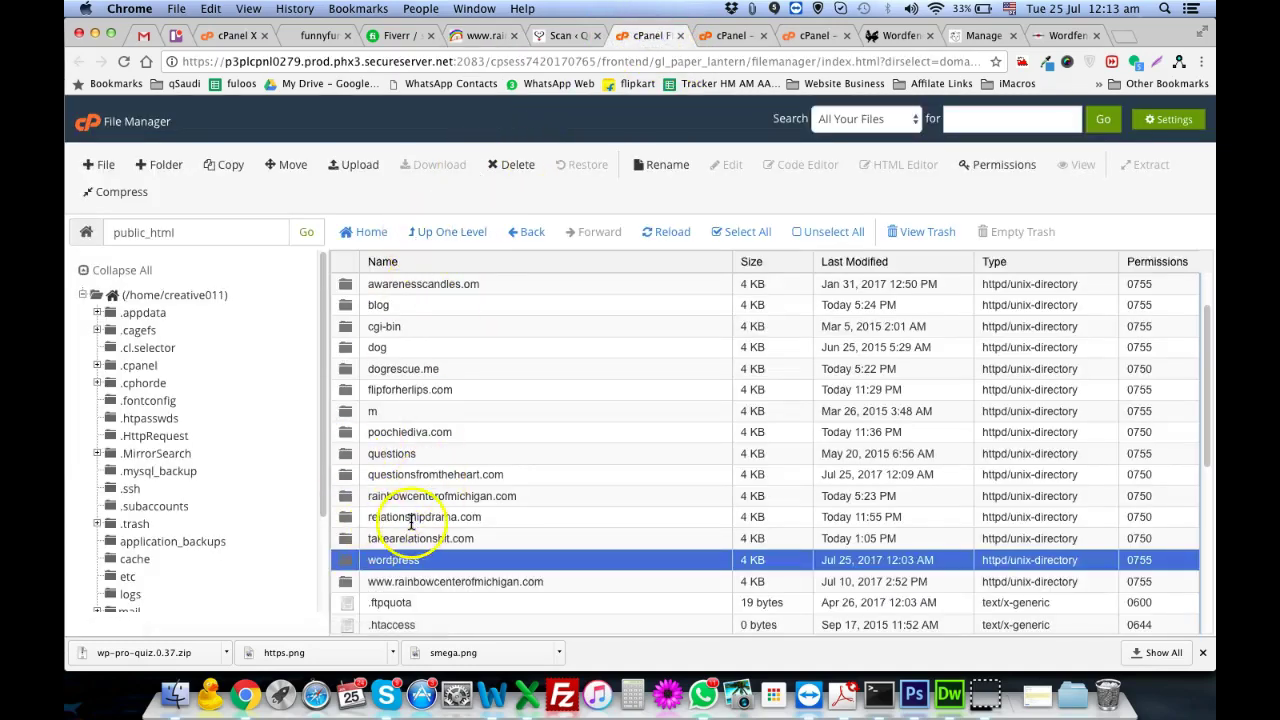
- Extract wordpress-4.8.zip into /public_html, producing a fresh wordpress folder
{"action": "double_click", "coordinate": [349, 497]}
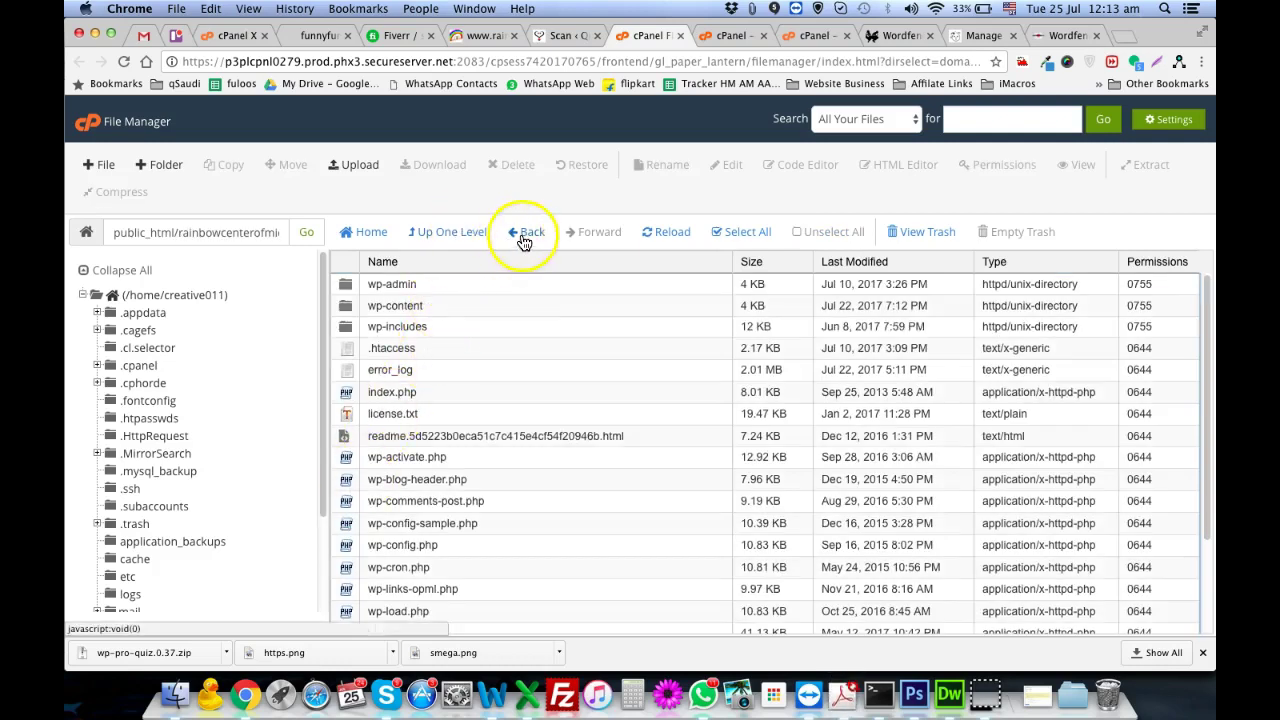
{"action": "left_click", "coordinate": [466, 234]}
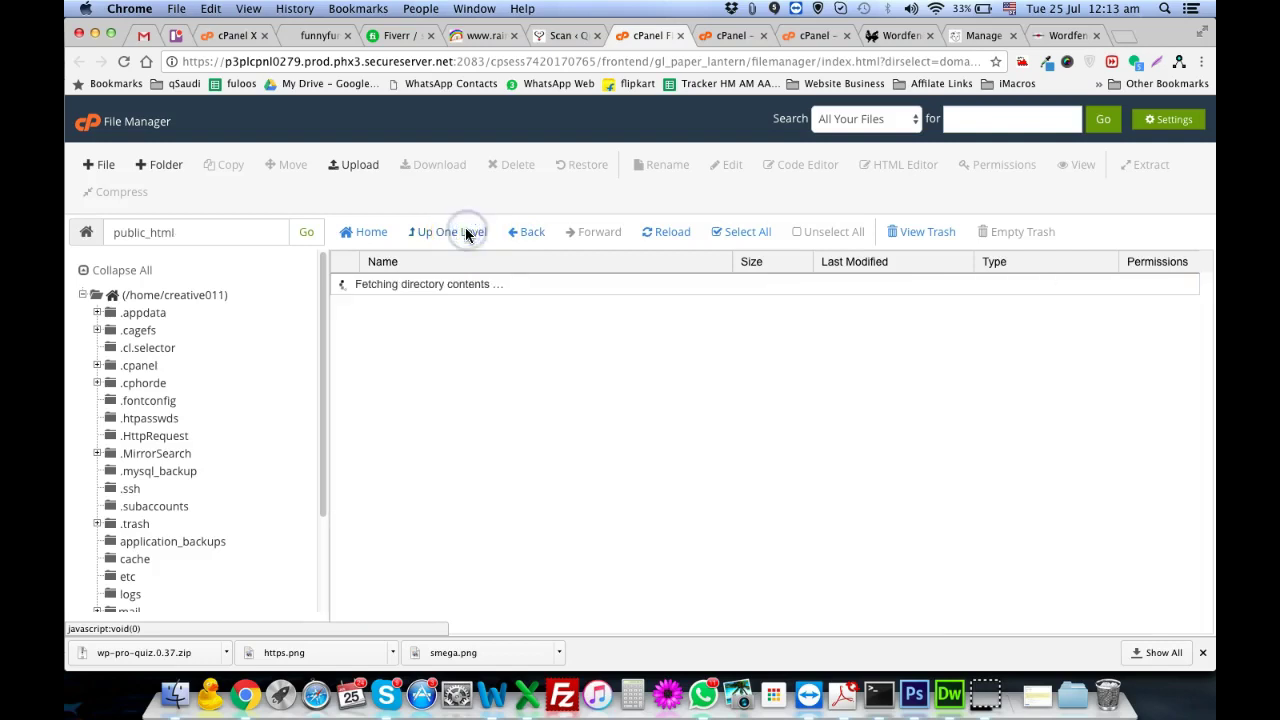
{"action": "scroll", "coordinate": [440, 500], "scroll_direction": "down", "scroll_amount": 10}
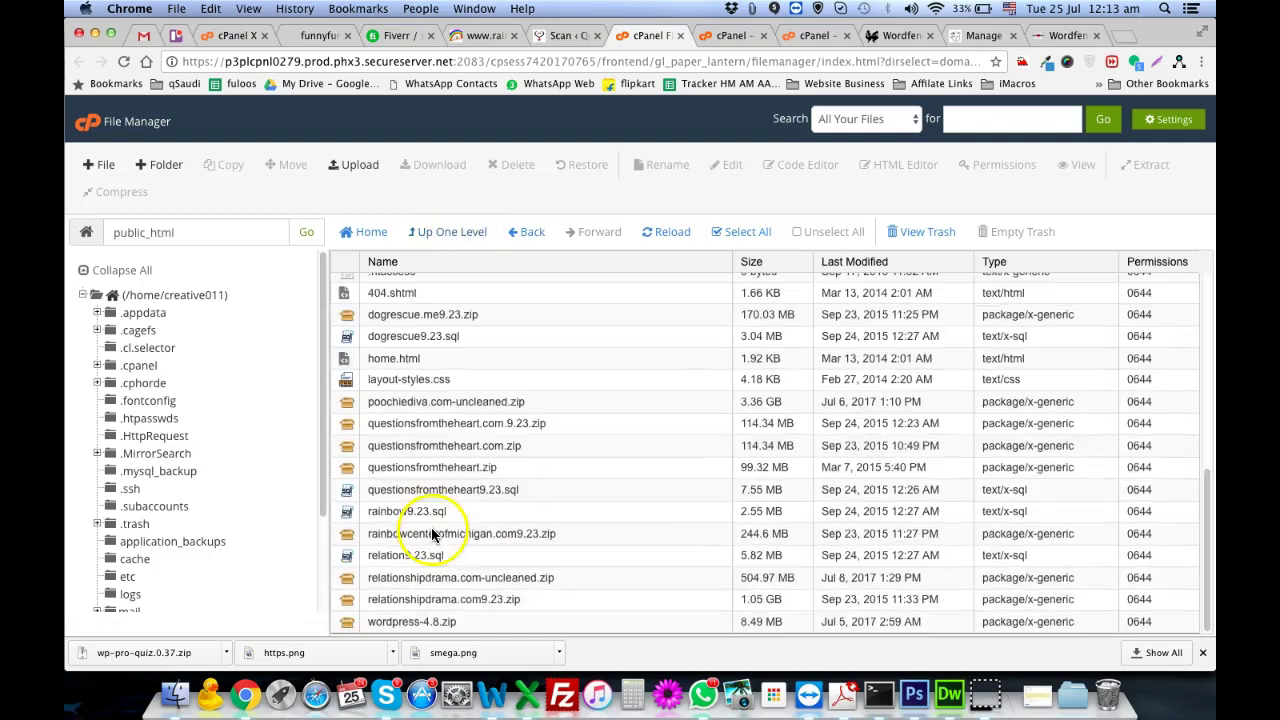
{"action": "left_click", "coordinate": [349, 623]}
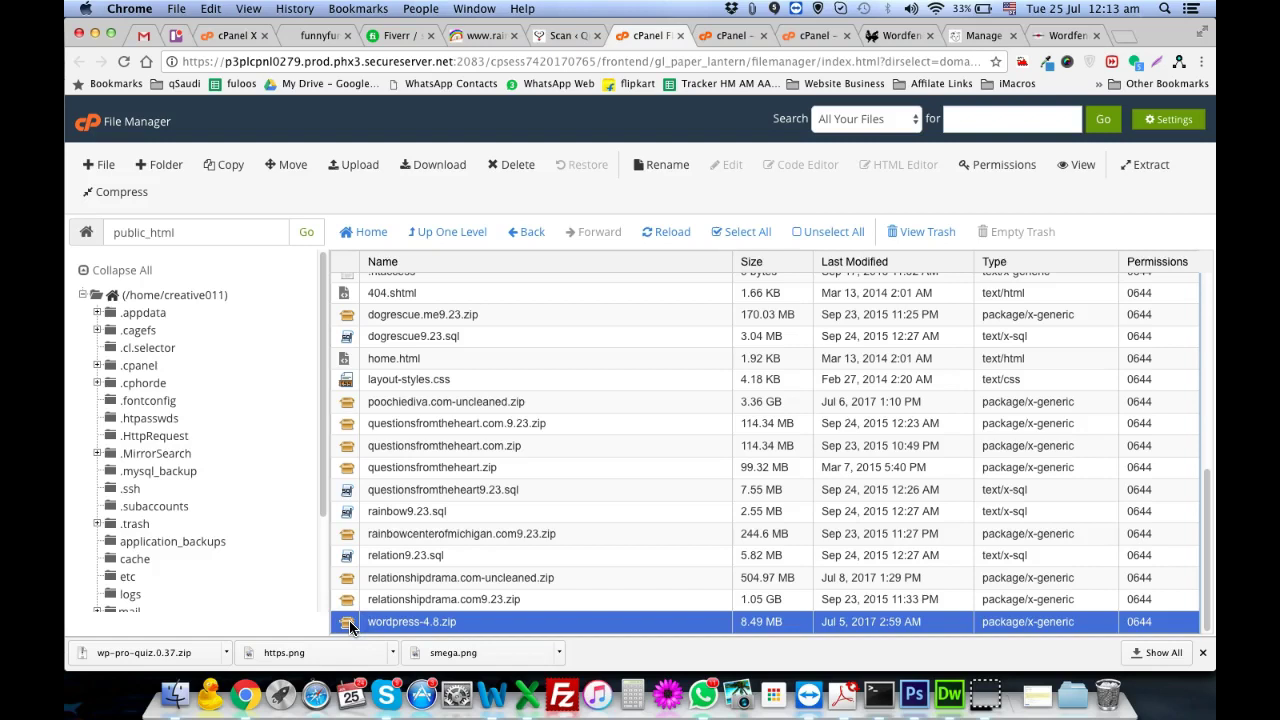
{"action": "right_click", "coordinate": [349, 620]}
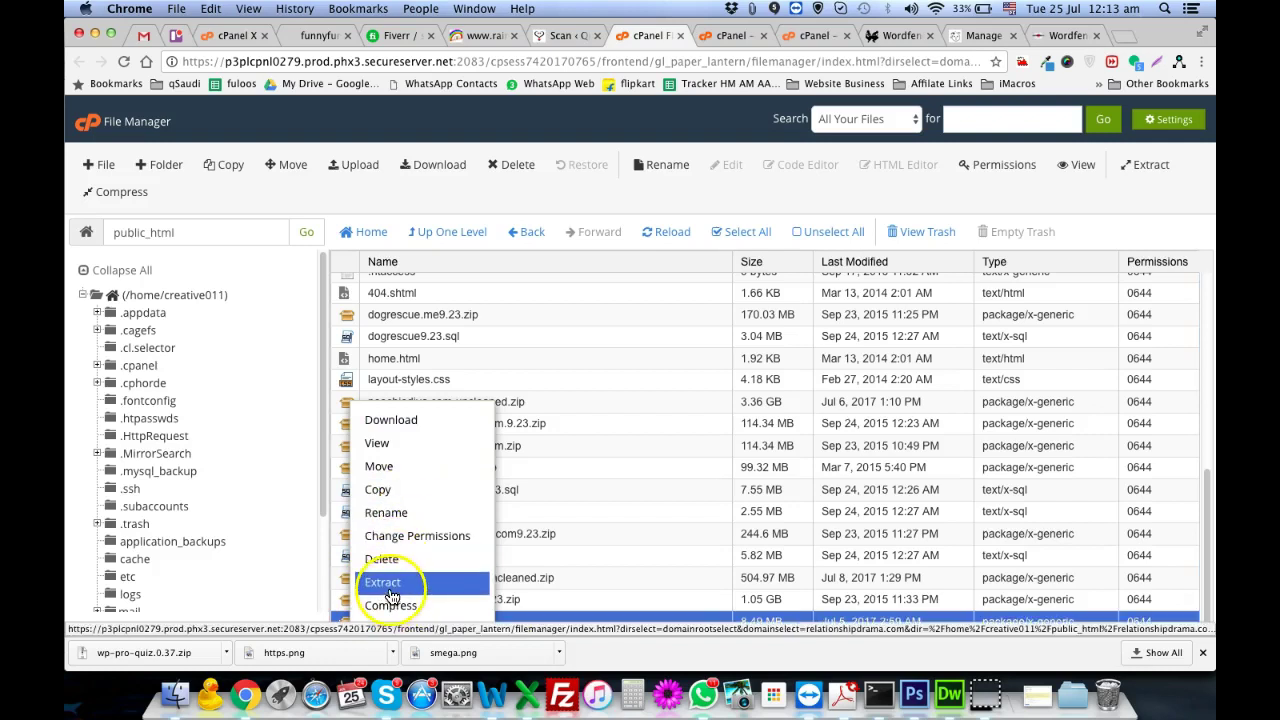
{"action": "left_click", "coordinate": [390, 594]}
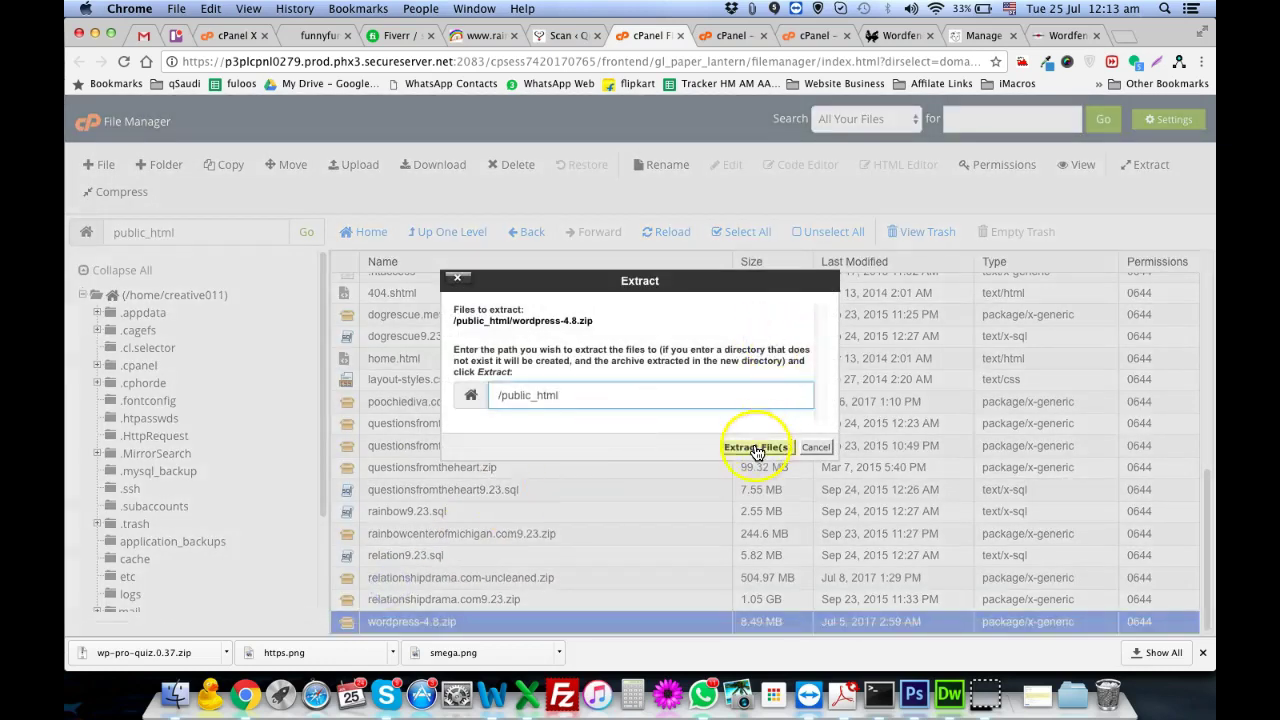
{"action": "left_click", "coordinate": [753, 450]}
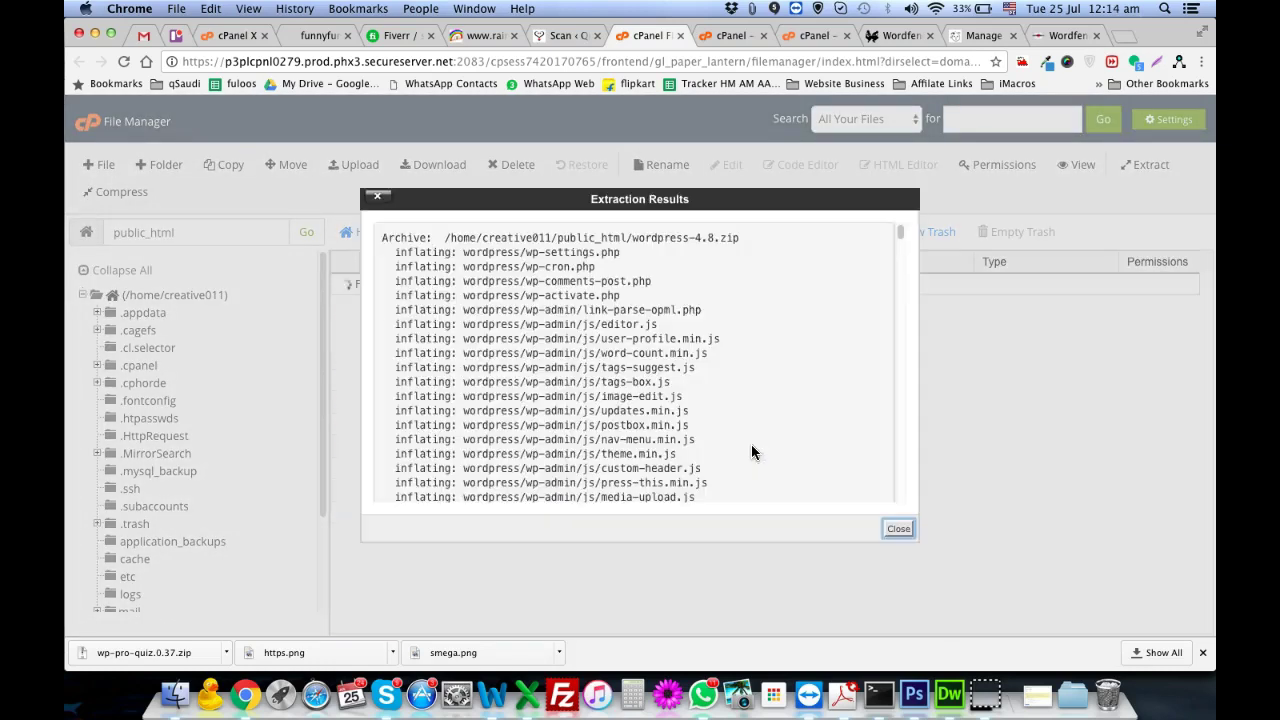
{"action": "left_click", "coordinate": [897, 528]}
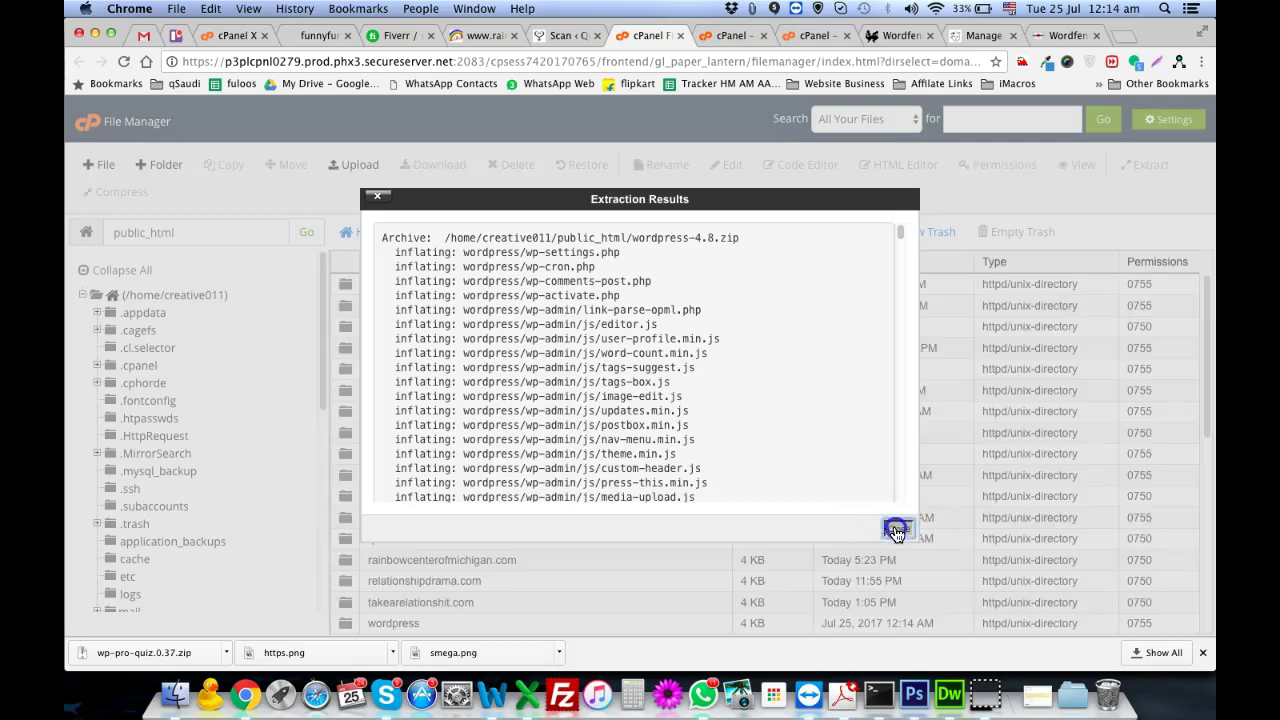
{"action": "scroll", "coordinate": [678, 604], "scroll_direction": "down", "scroll_amount": 2}
{"action": "left_click", "coordinate": [357, 583]}
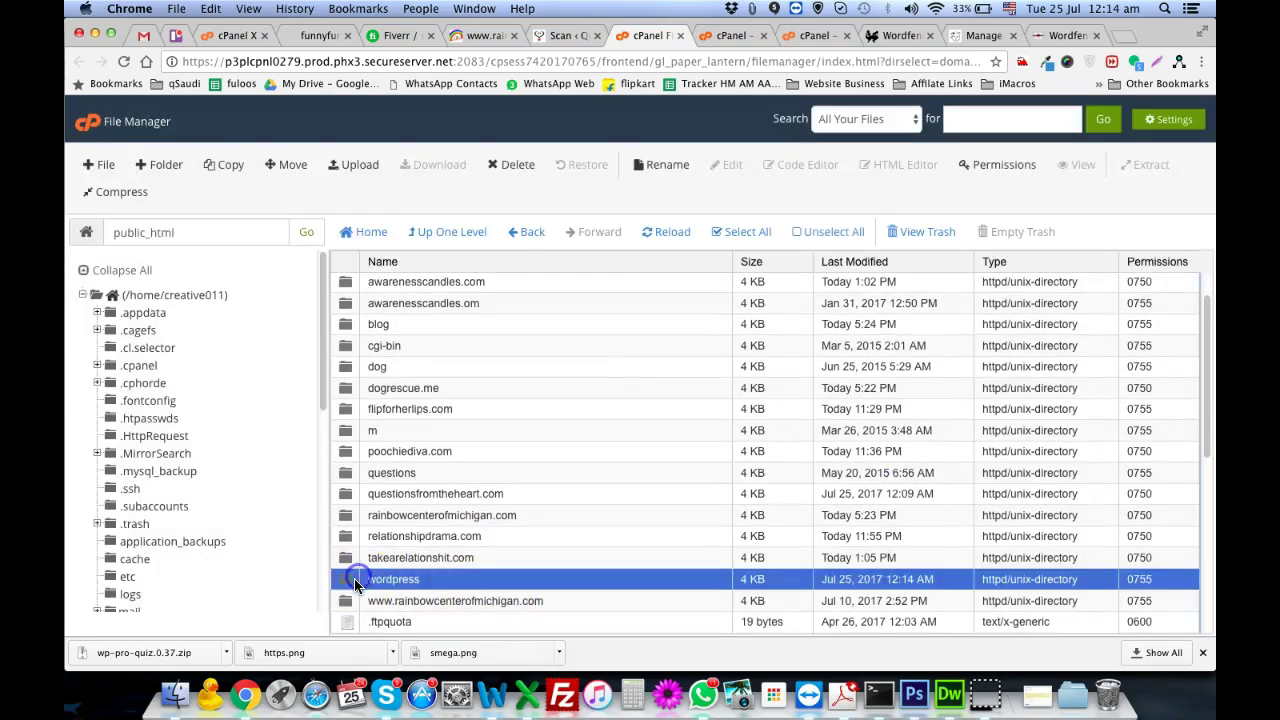
- Move the wordpress folder into rainbowcenterofmichigan.com and open that site folder
{"action": "left_click_drag", "start_coordinate": [352, 579], "coordinate": [365, 518]}
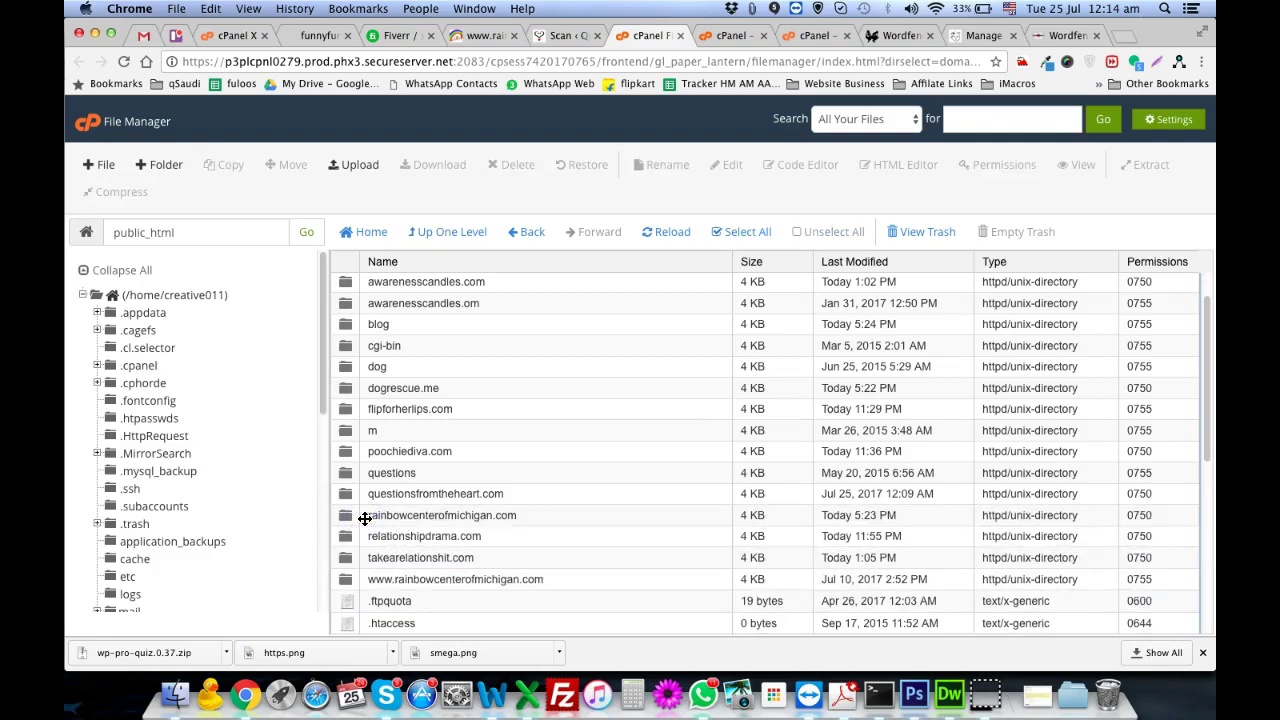
{"action": "double_click", "coordinate": [365, 516]}
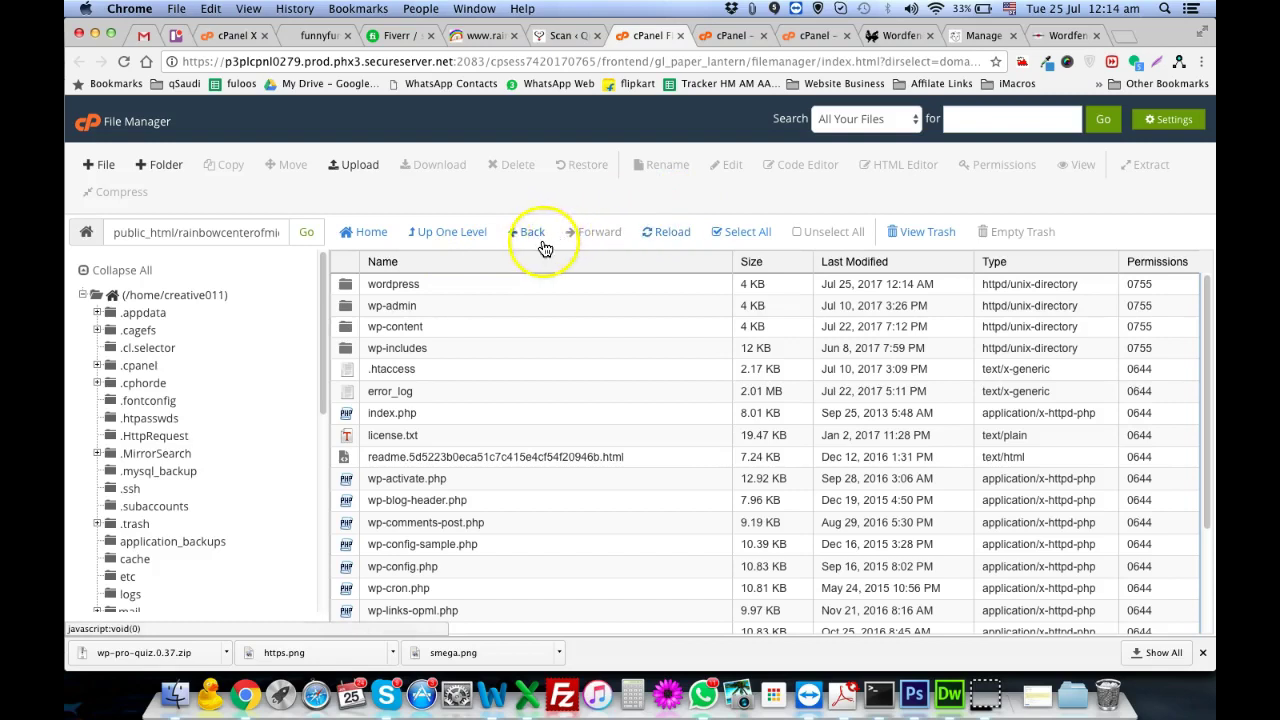
- Select everything in the site folder except wordpress, wp-content, wp-config.php and .htaccess
{"action": "left_click", "coordinate": [723, 237]}
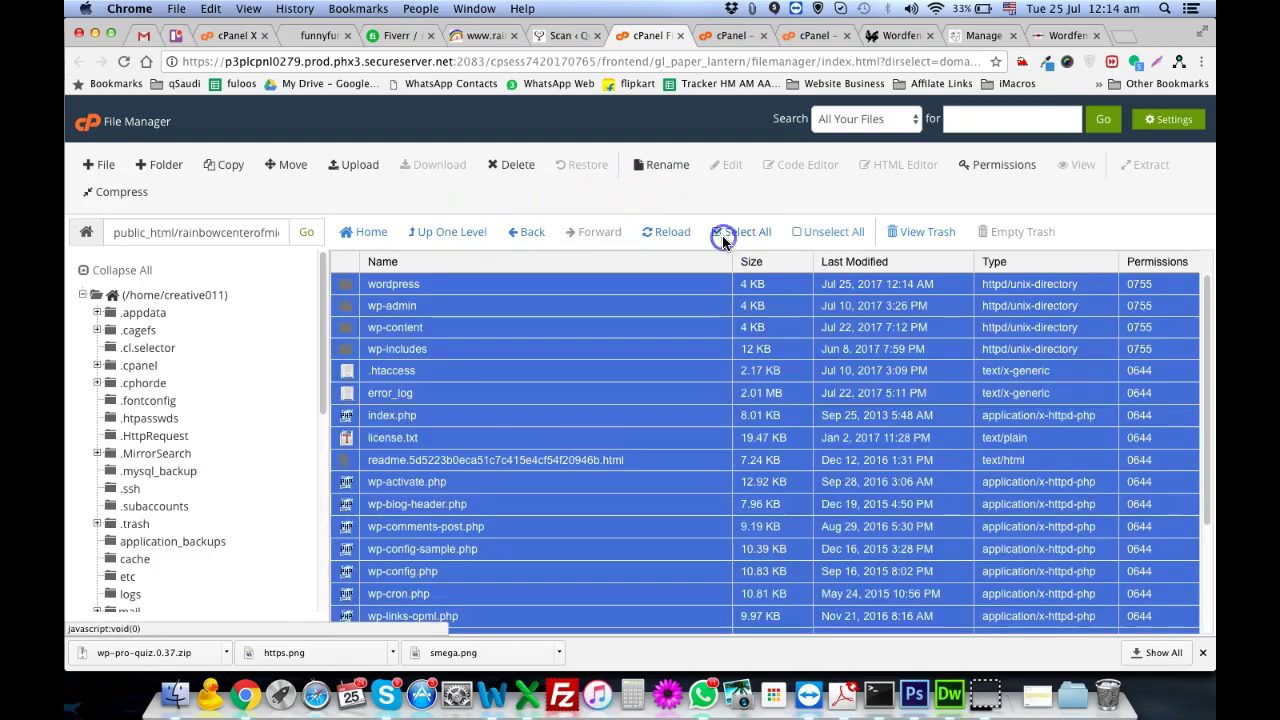
{"action": "left_click", "coordinate": [345, 284]}
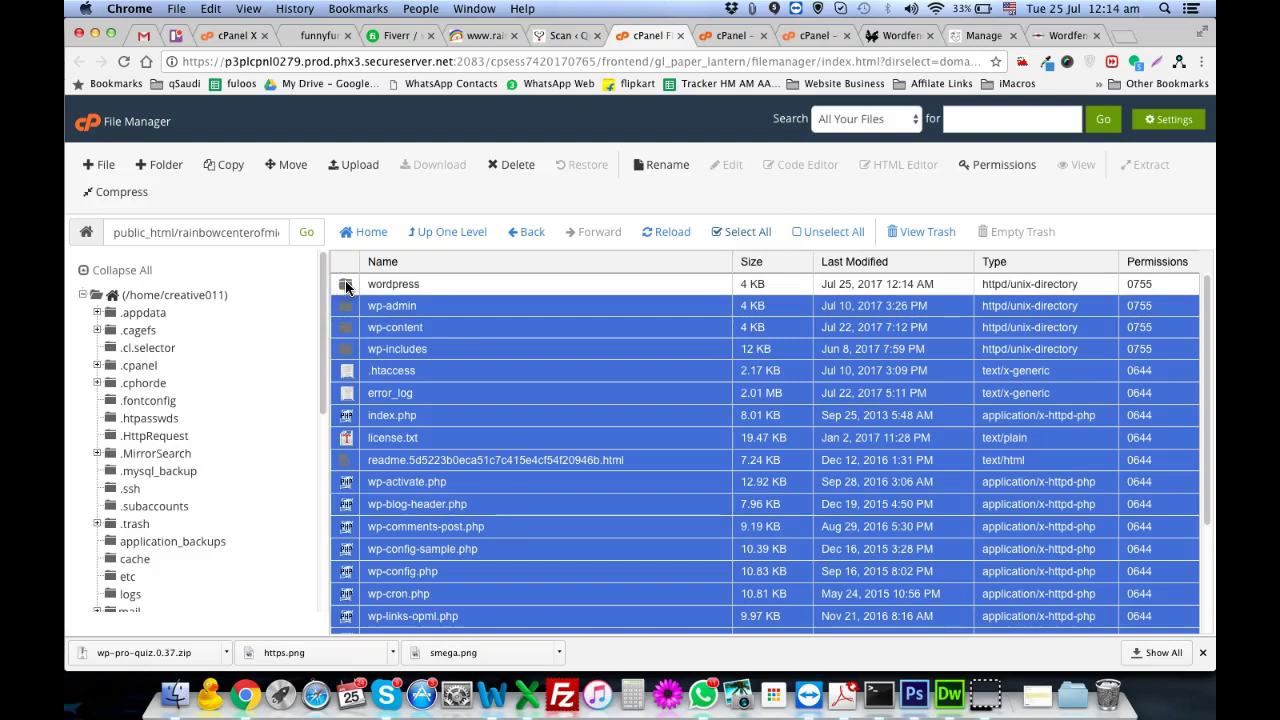
{"action": "left_click", "coordinate": [350, 328]}
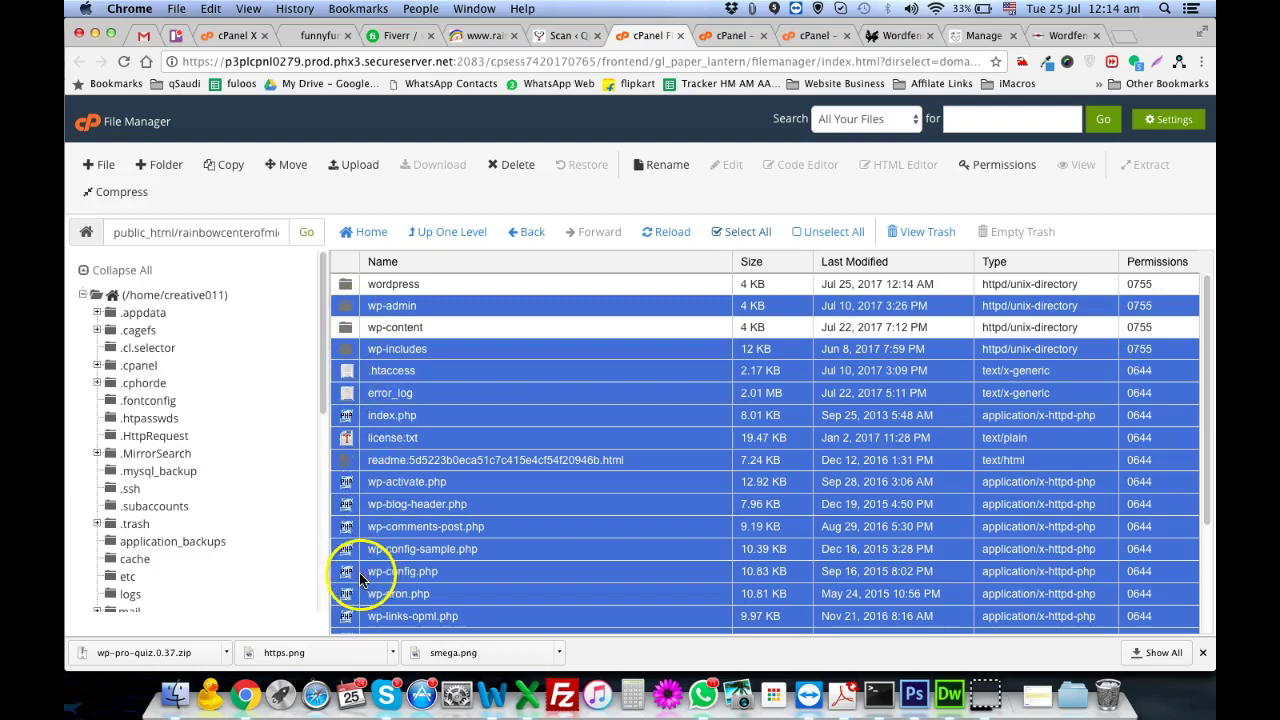
{"action": "left_click", "coordinate": [358, 576]}
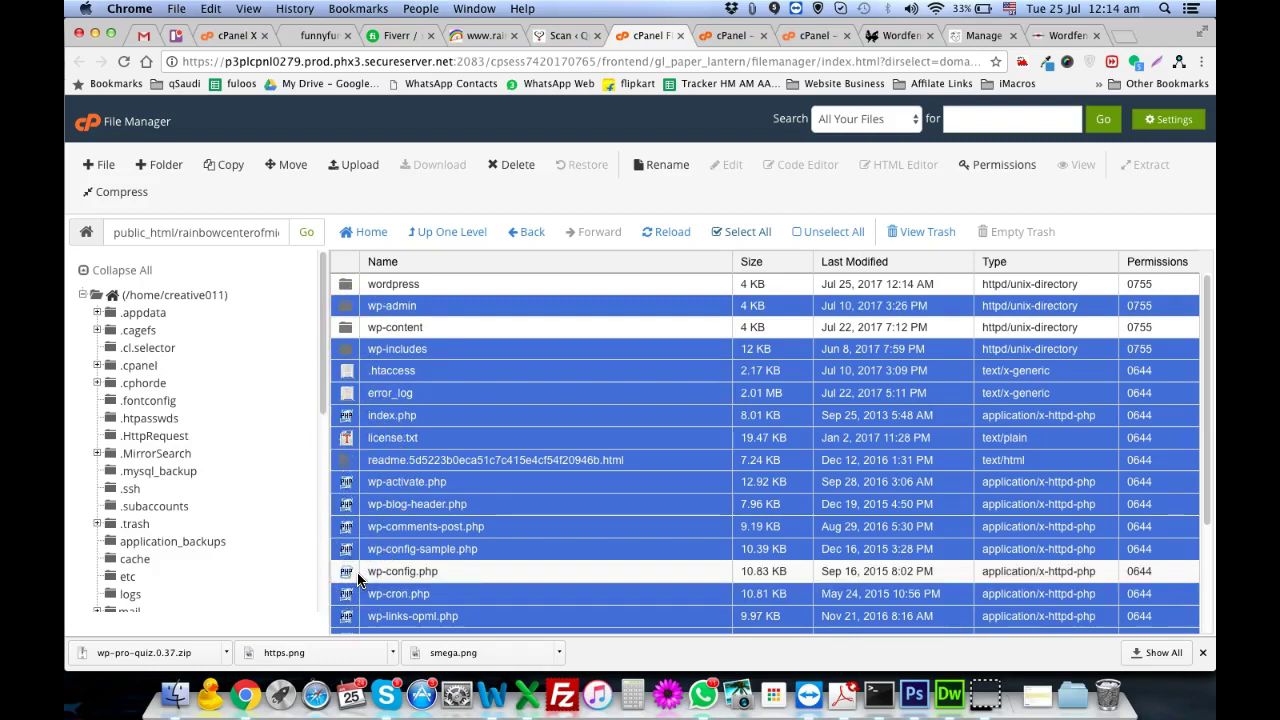
{"action": "left_click", "coordinate": [358, 372]}
{"action": "scroll", "coordinate": [360, 450], "scroll_direction": "down", "scroll_amount": 3}
{"action": "scroll", "coordinate": [355, 430], "scroll_direction": "up", "scroll_amount": 3}
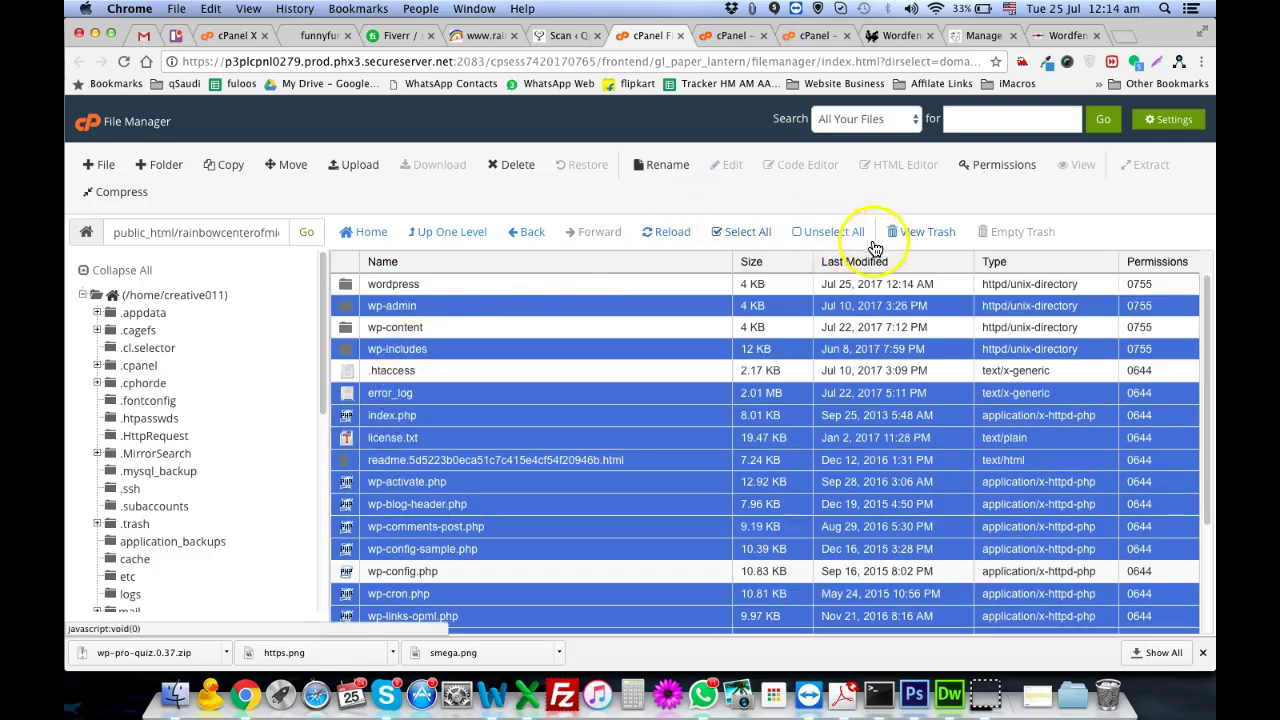
- Trash the selected old core files and open the wordpress folder
{"action": "right_click", "coordinate": [511, 418]}
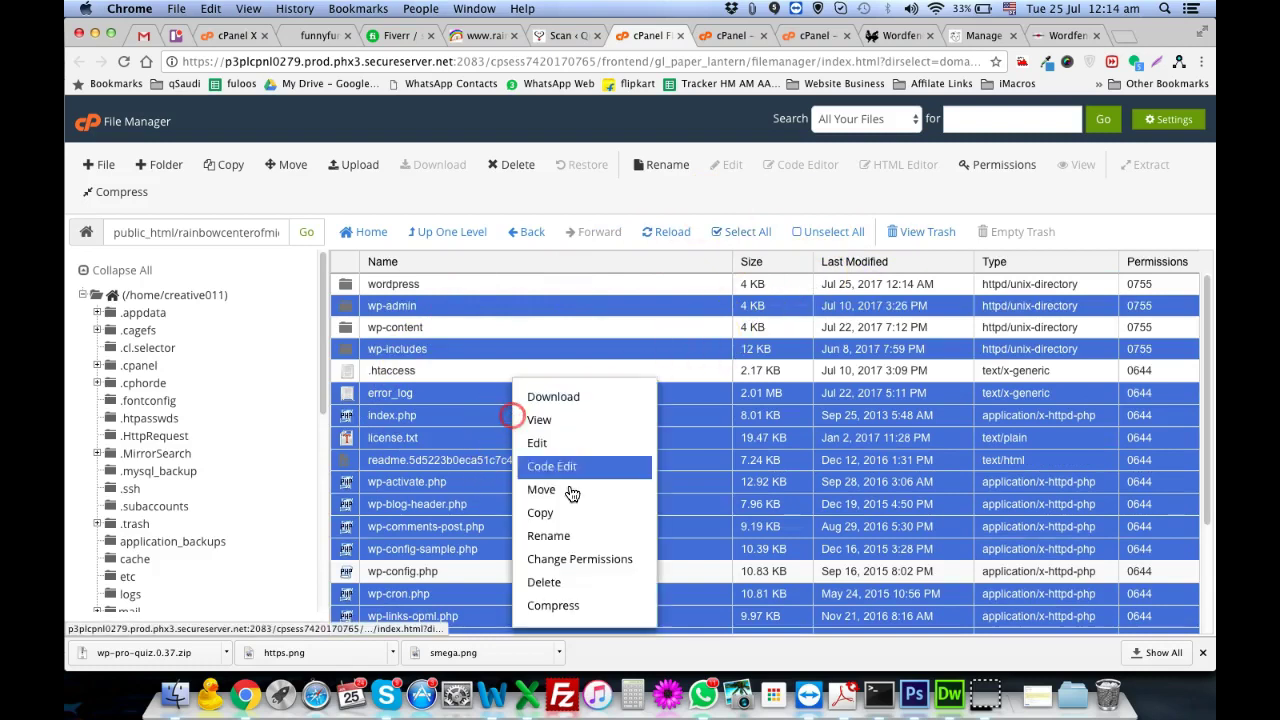
{"action": "left_click", "coordinate": [561, 590]}
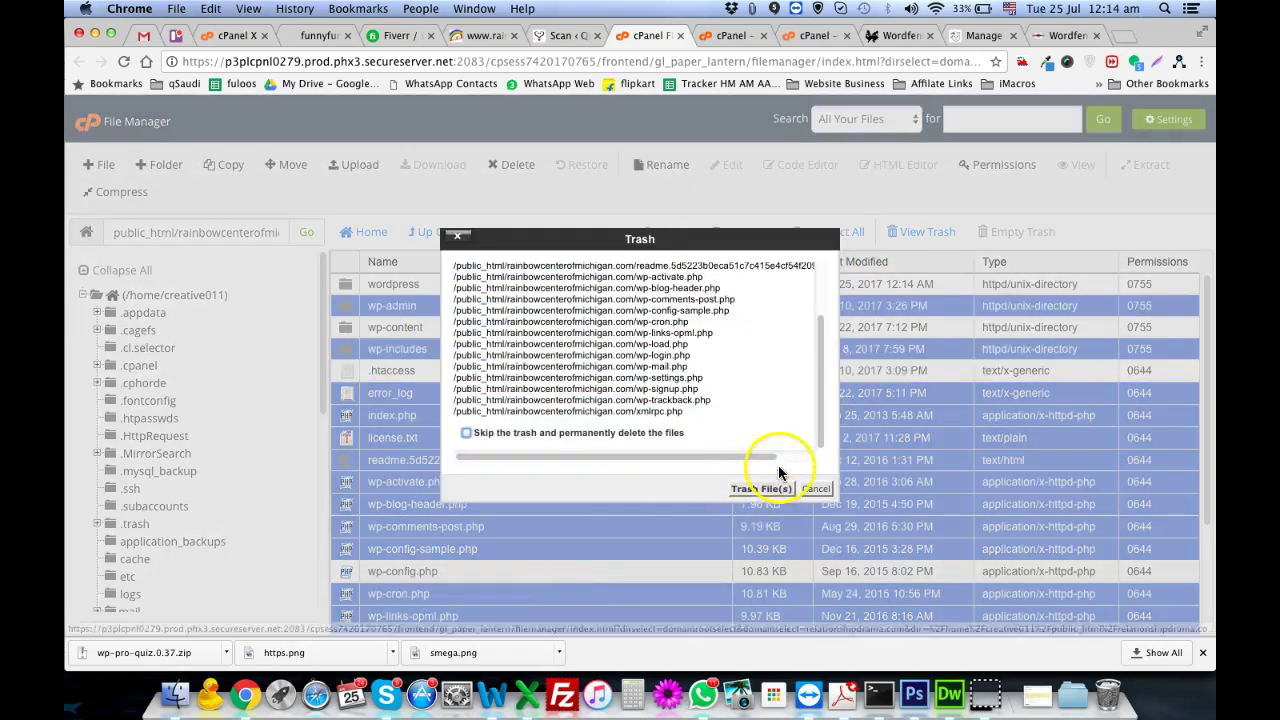
{"action": "left_click", "coordinate": [762, 492]}
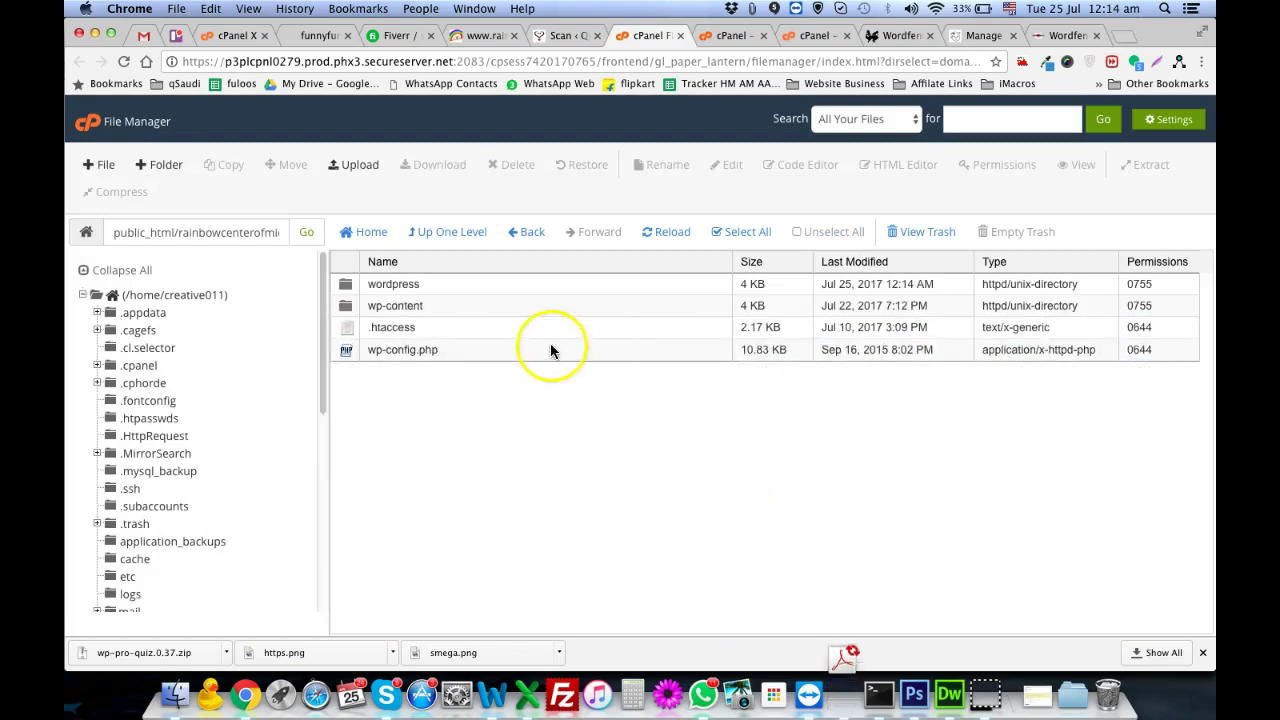
{"action": "double_click", "coordinate": [362, 288]}
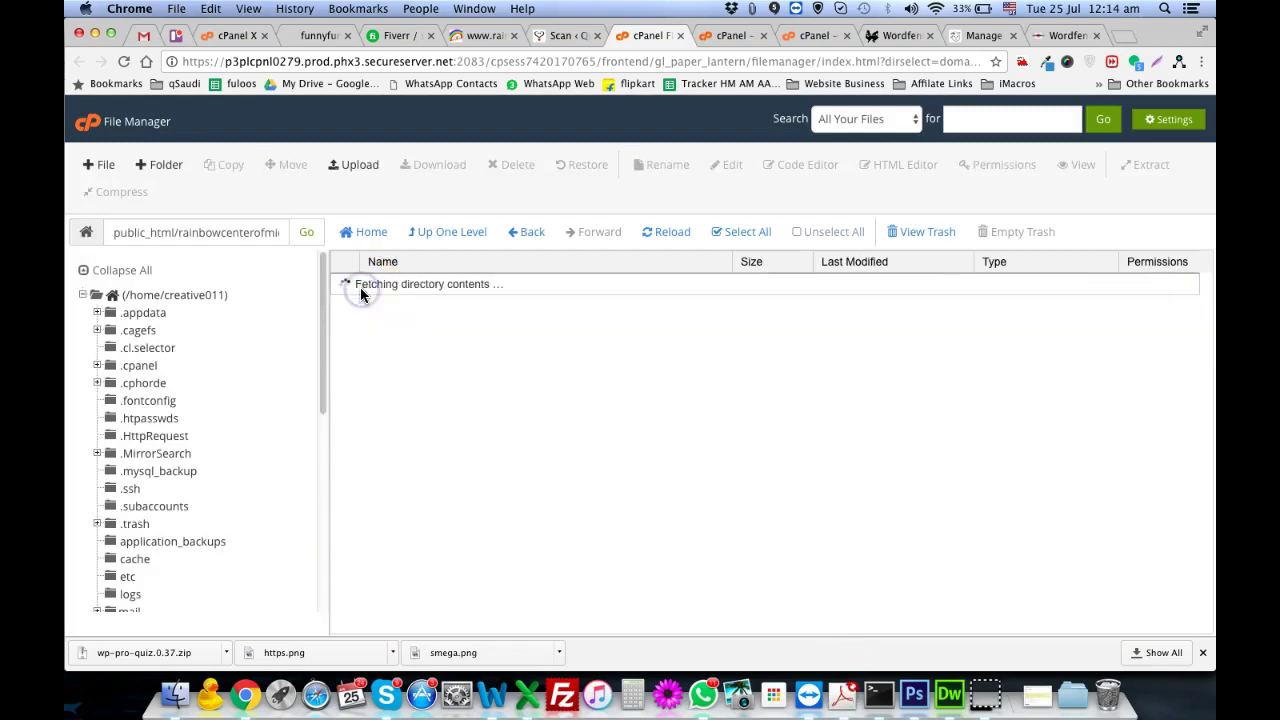
- Trash the fresh wordpress folder's own wp-content folder
{"action": "right_click", "coordinate": [356, 314]}
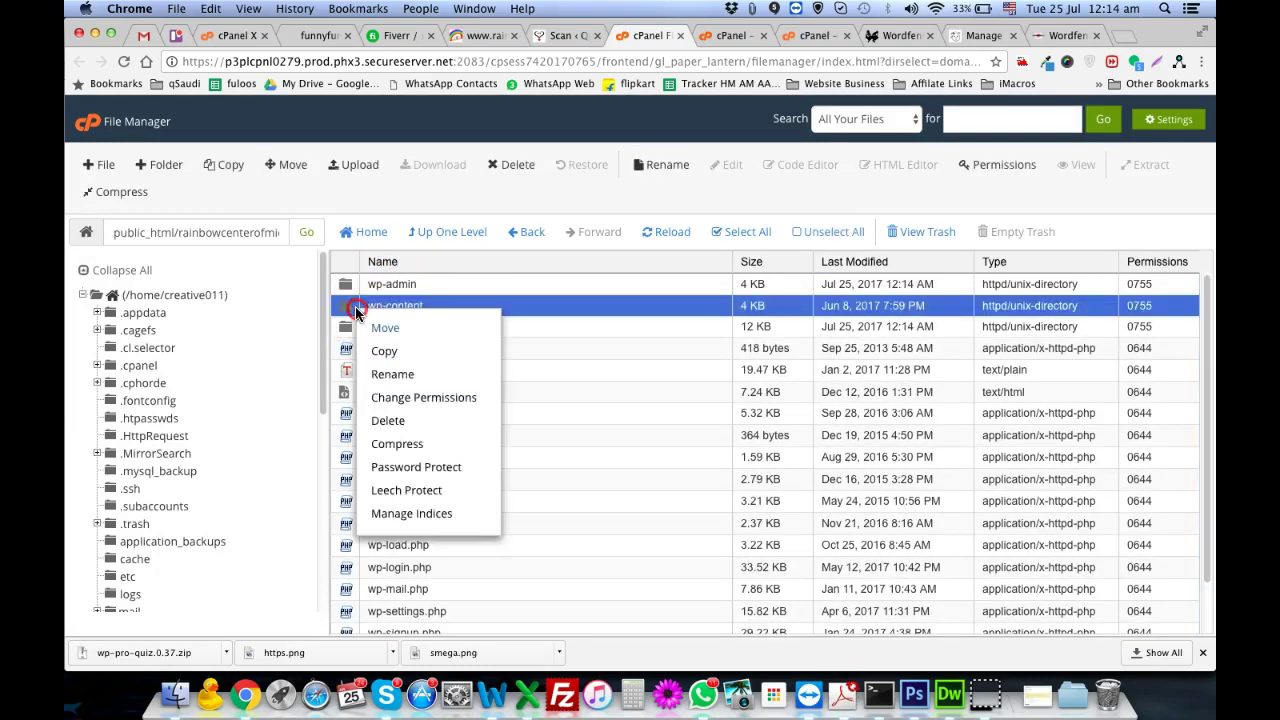
{"action": "left_click", "coordinate": [406, 424]}
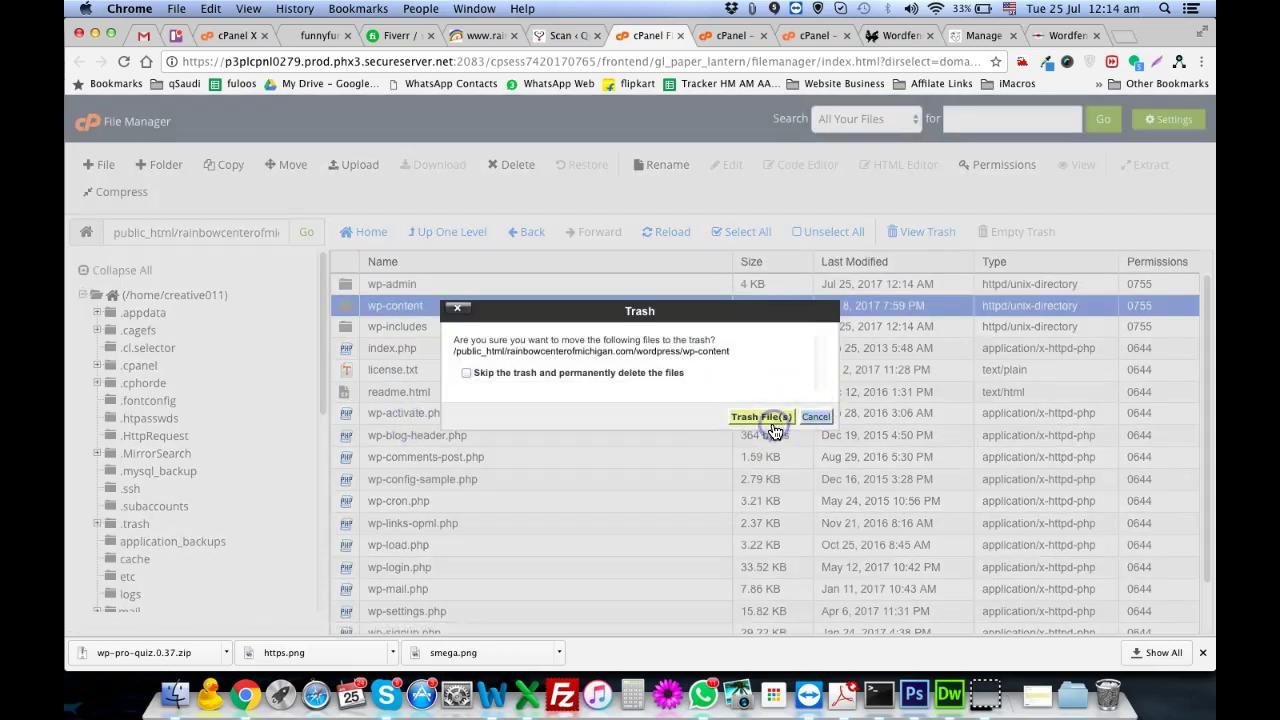
{"action": "left_click", "coordinate": [775, 428]}
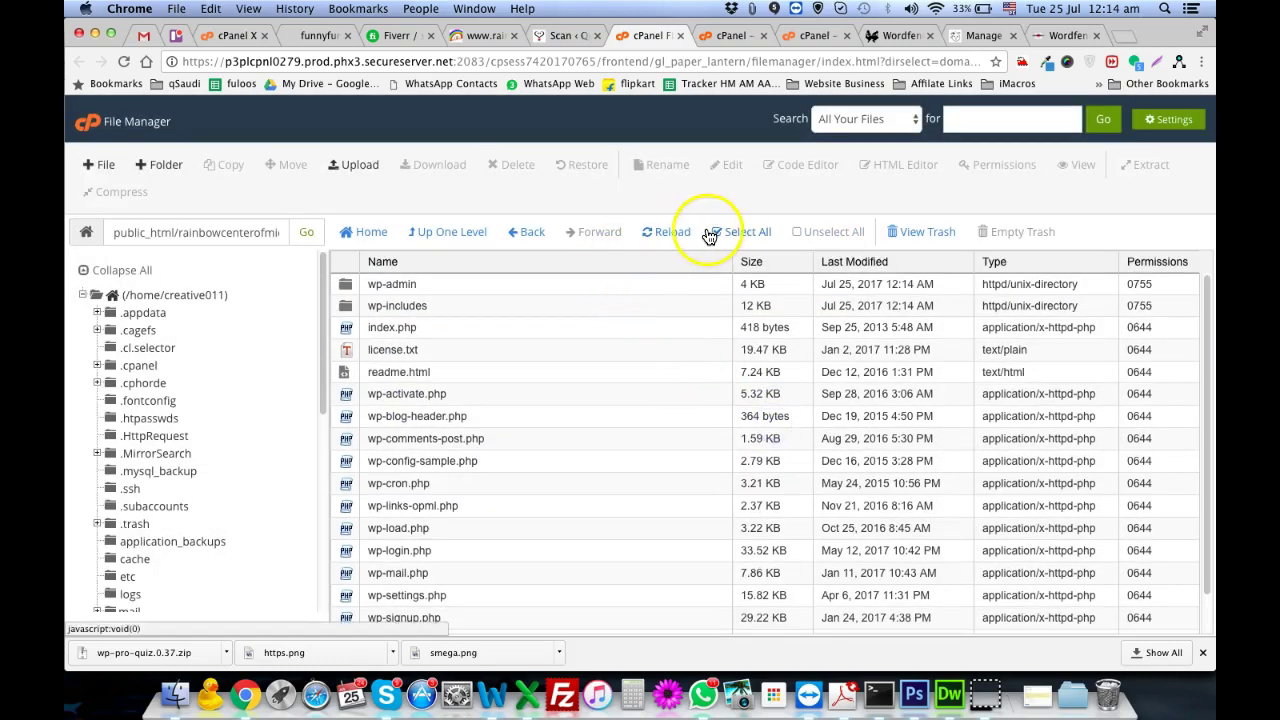
- Copy all remaining wordpress files up into the rainbowcenterofmichigan.com root folder
{"action": "left_click", "coordinate": [720, 233]}
{"action": "right_click", "coordinate": [594, 362]}
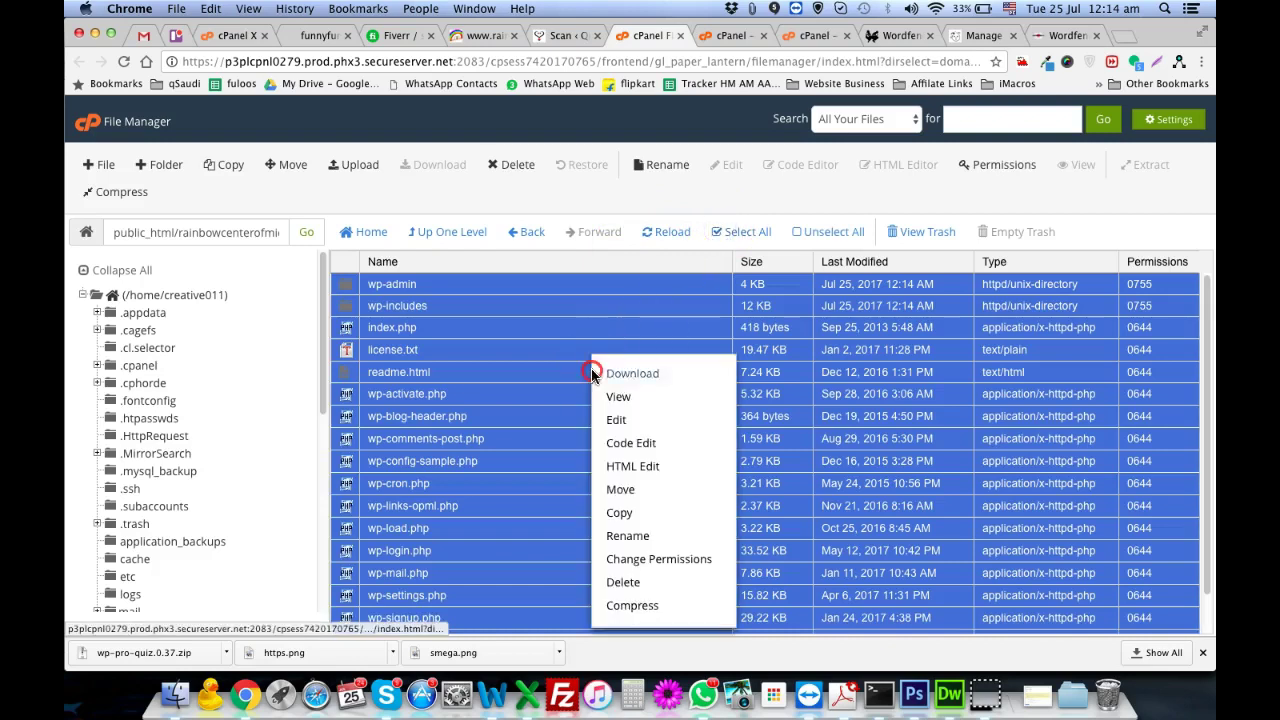
{"action": "left_click", "coordinate": [660, 514]}
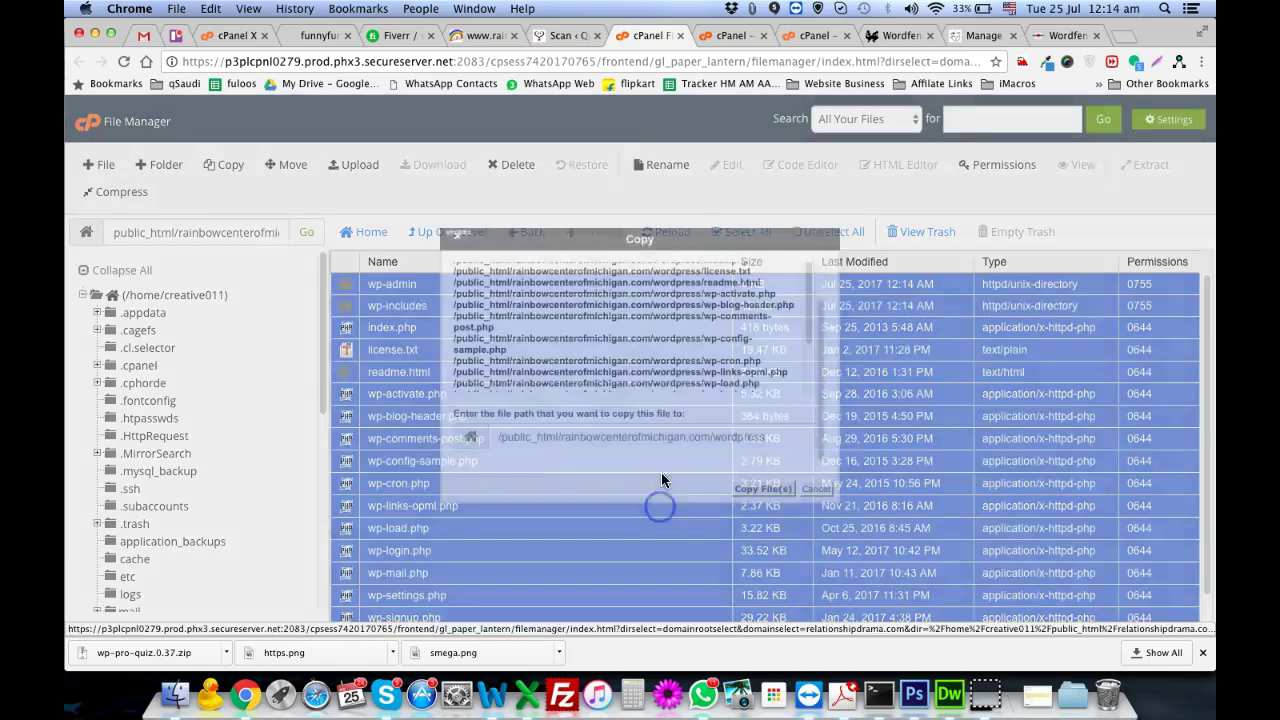
{"action": "left_click_drag", "start_coordinate": [710, 437], "coordinate": [838, 450]}
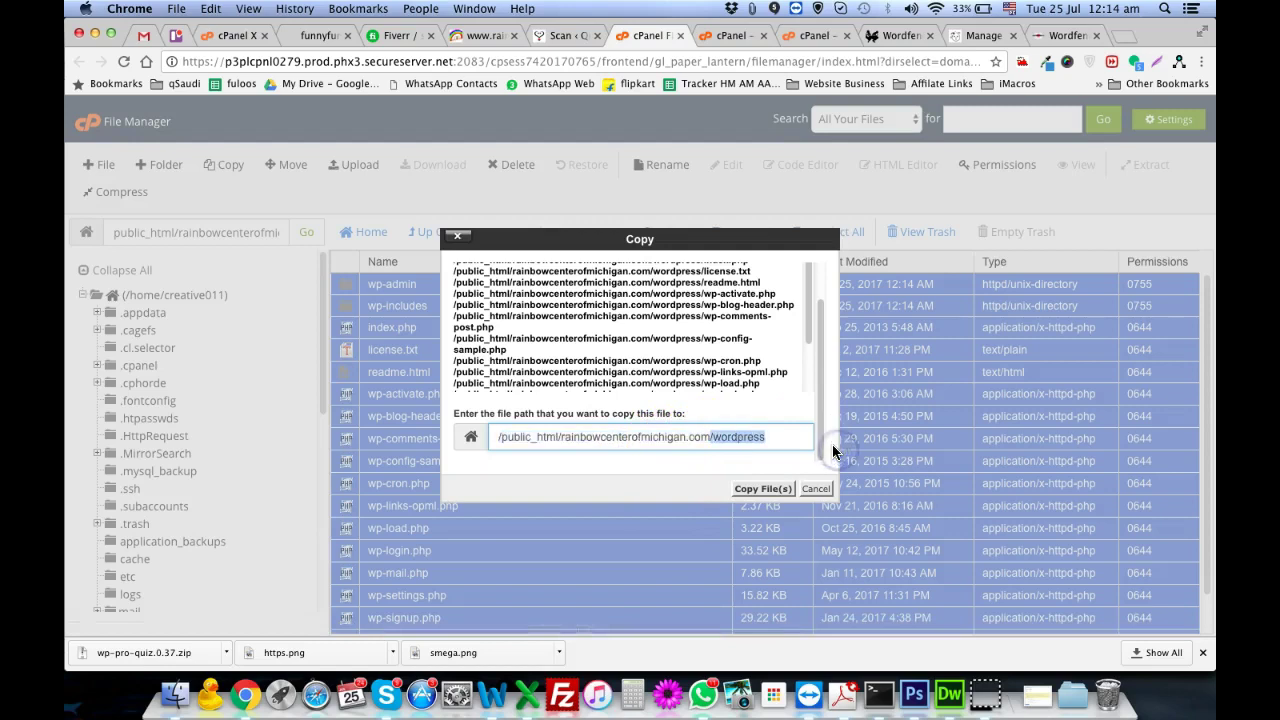
{"action": "left_click", "coordinate": [776, 488]}
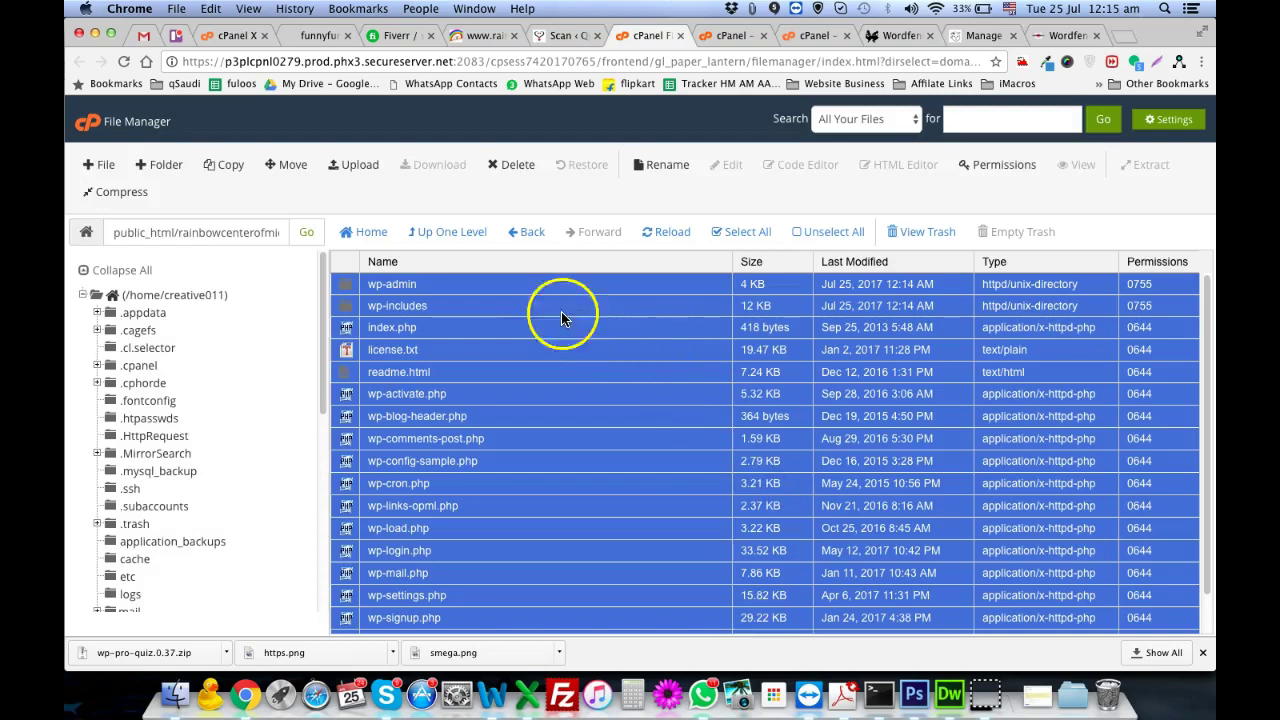
- Go up to the site root and trash the leftover wordpress folder
{"action": "left_click", "coordinate": [455, 231]}
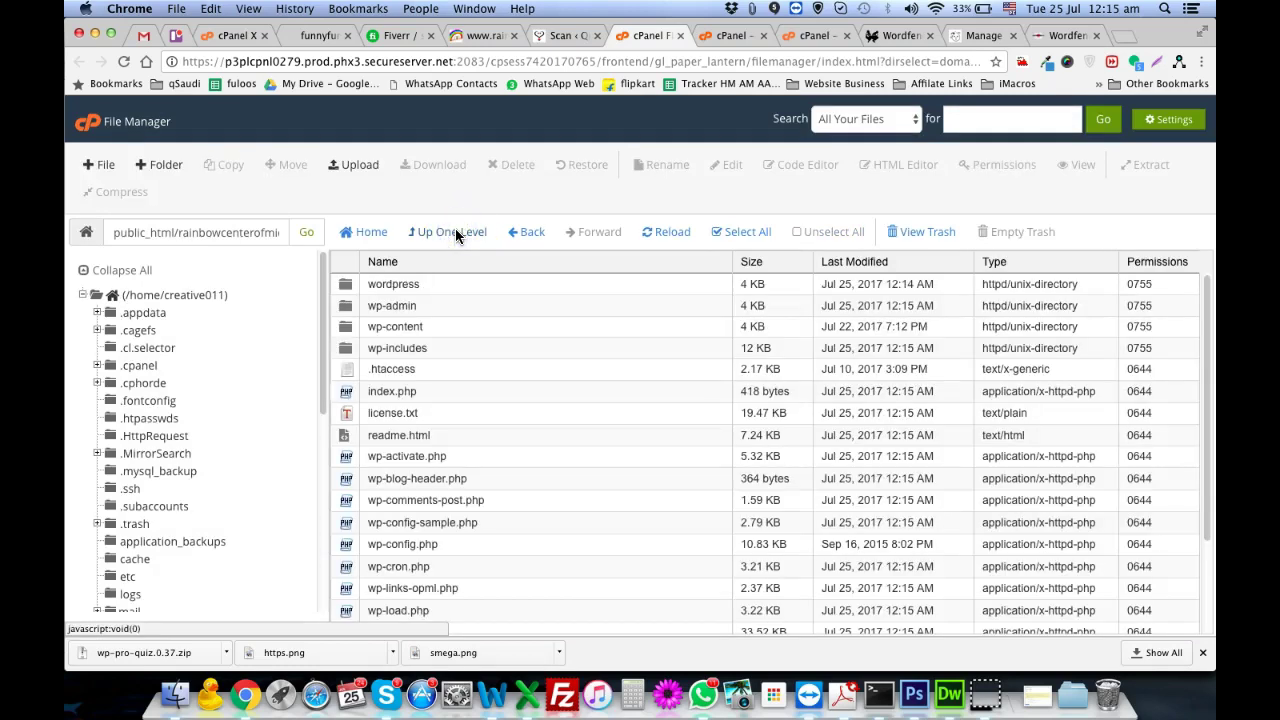
{"action": "left_click", "coordinate": [352, 288]}
{"action": "right_click", "coordinate": [354, 290]}
{"action": "left_click", "coordinate": [394, 400]}
{"action": "left_click", "coordinate": [761, 416]}
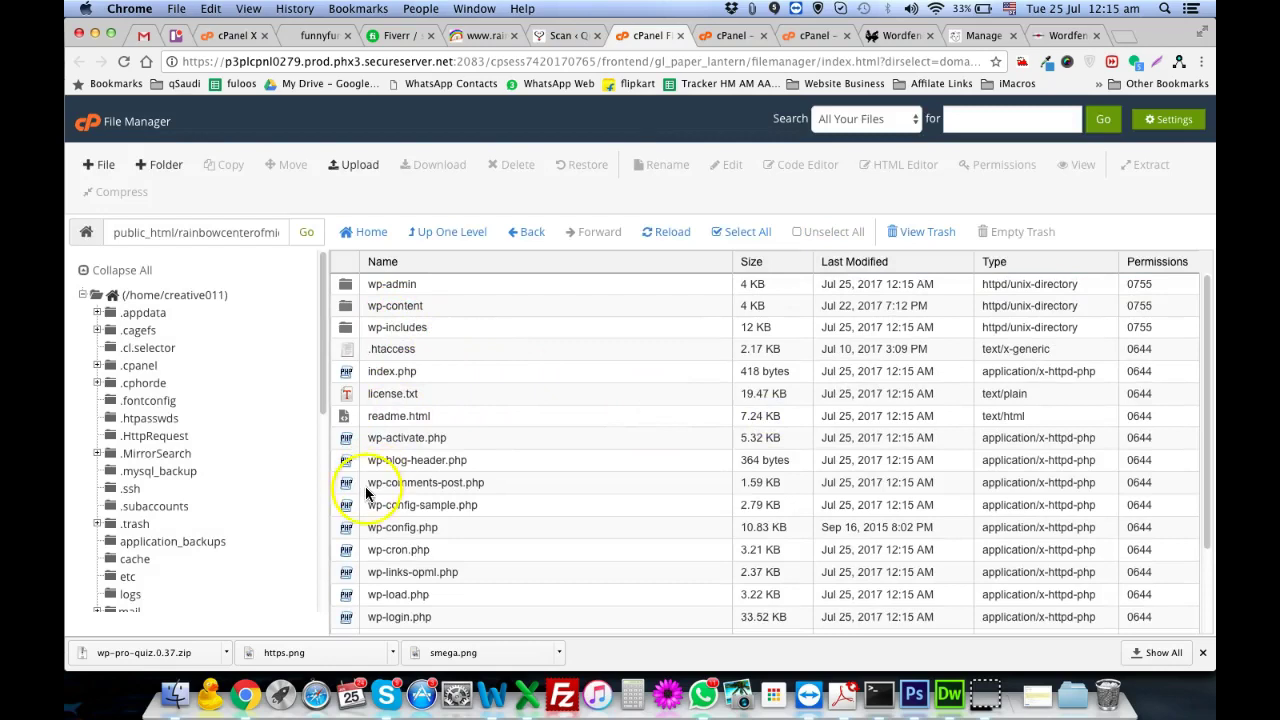
- Open wp-config.php in the code editor
{"action": "left_click", "coordinate": [361, 530]}
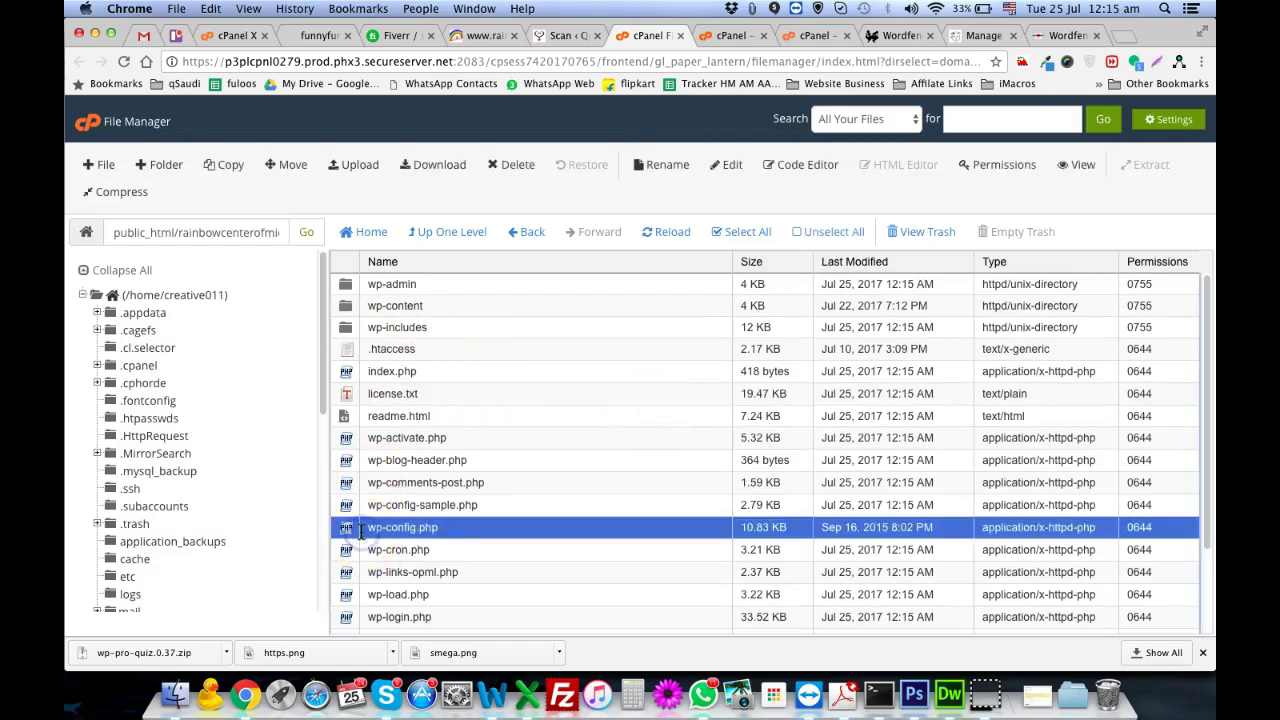
{"action": "right_click", "coordinate": [355, 533]}
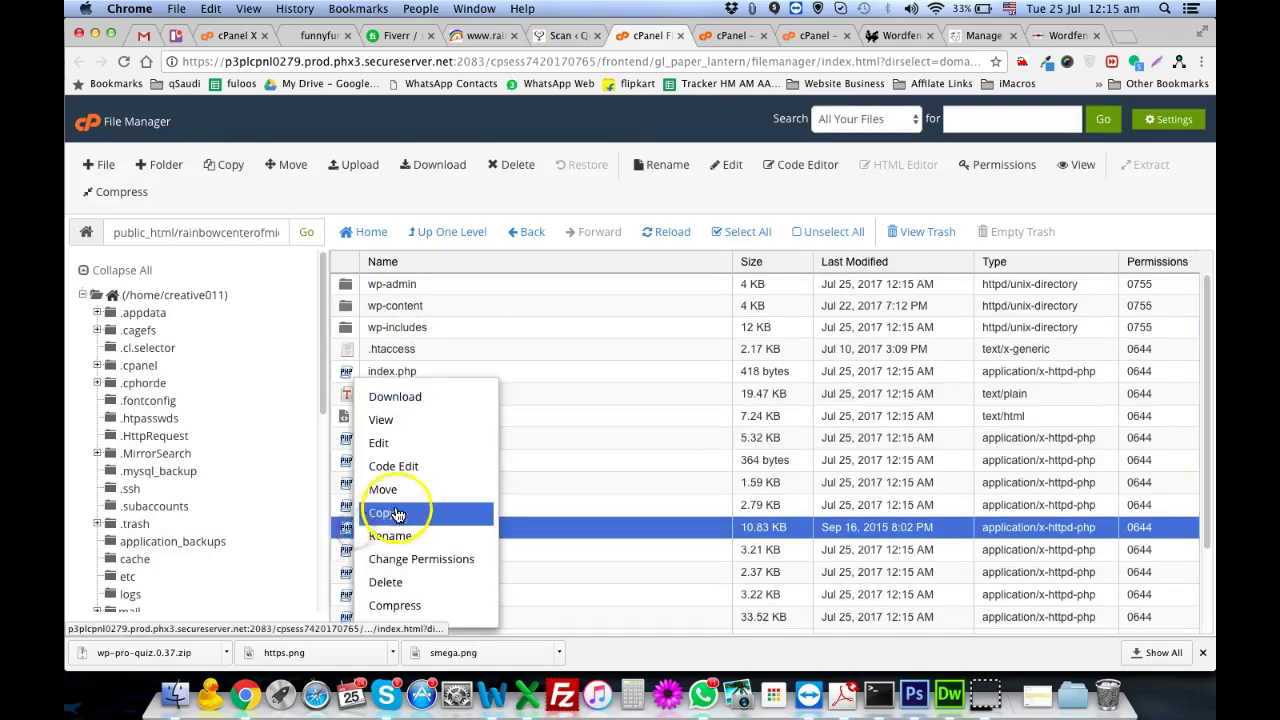
{"action": "left_click", "coordinate": [401, 468]}
{"action": "left_click", "coordinate": [780, 488]}
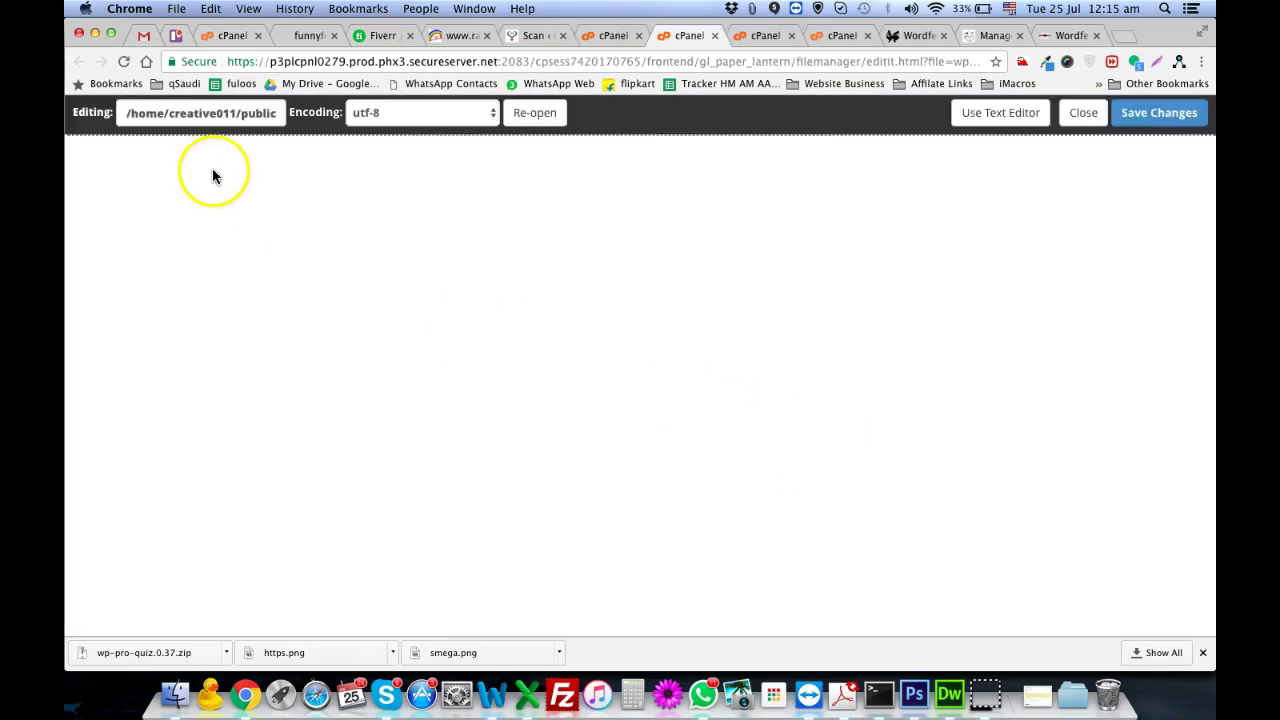
- Delete the obfuscated malicious code on line 1 of wp-config.php, leaving only <?php
{"action": "scroll", "coordinate": [326, 289], "scroll_direction": "down", "scroll_amount": 5}
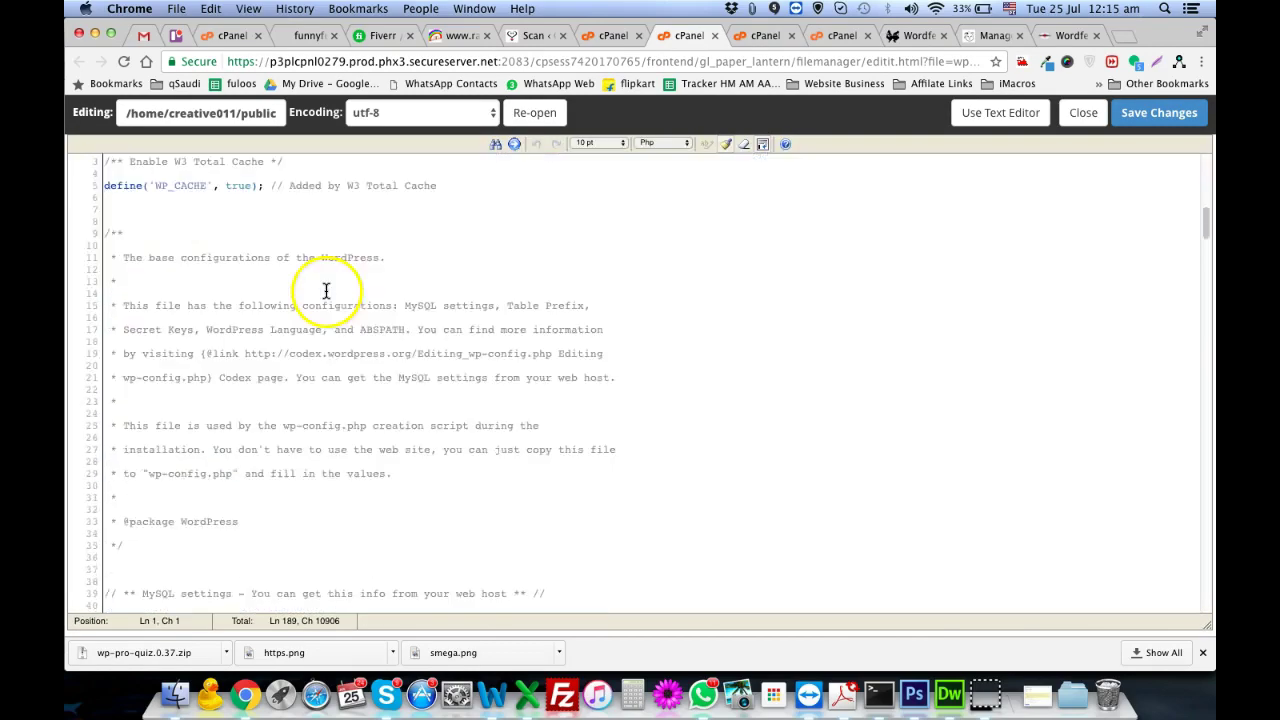
{"action": "left_click", "coordinate": [918, 448]}
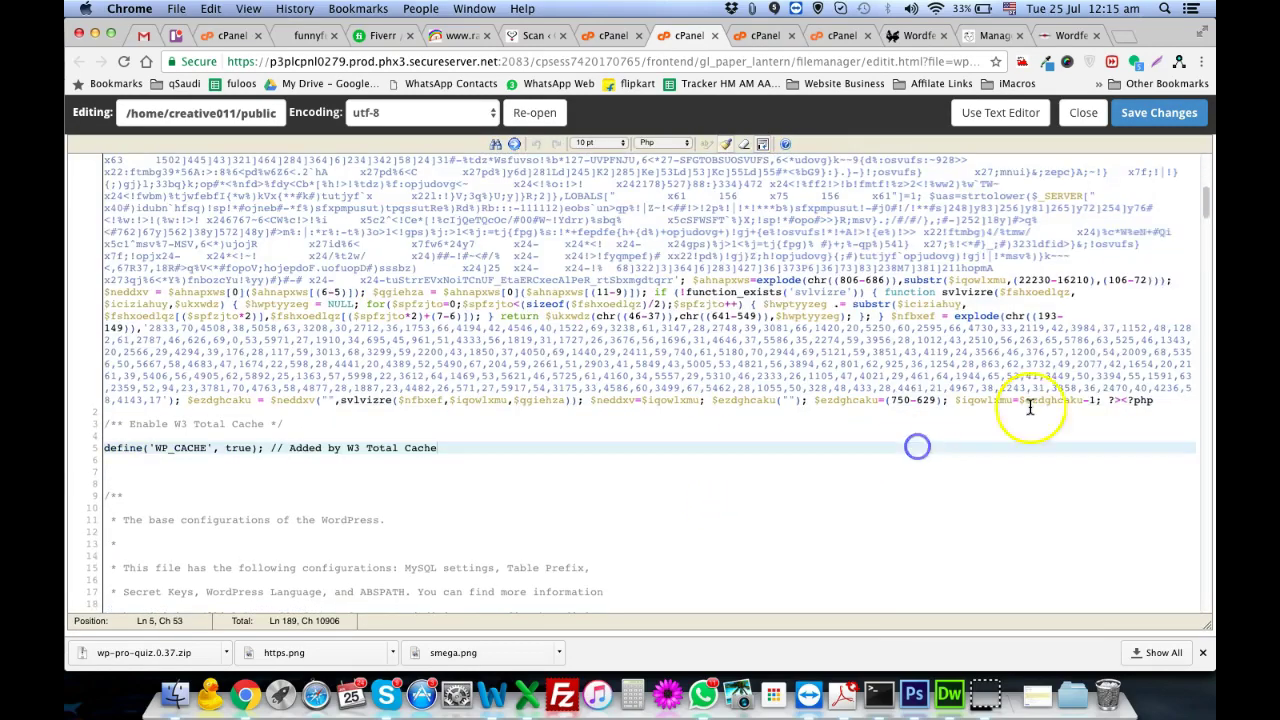
{"action": "left_click_drag", "start_coordinate": [1122, 400], "coordinate": [110, 145]}
{"action": "key", "text": "BackSpace"}
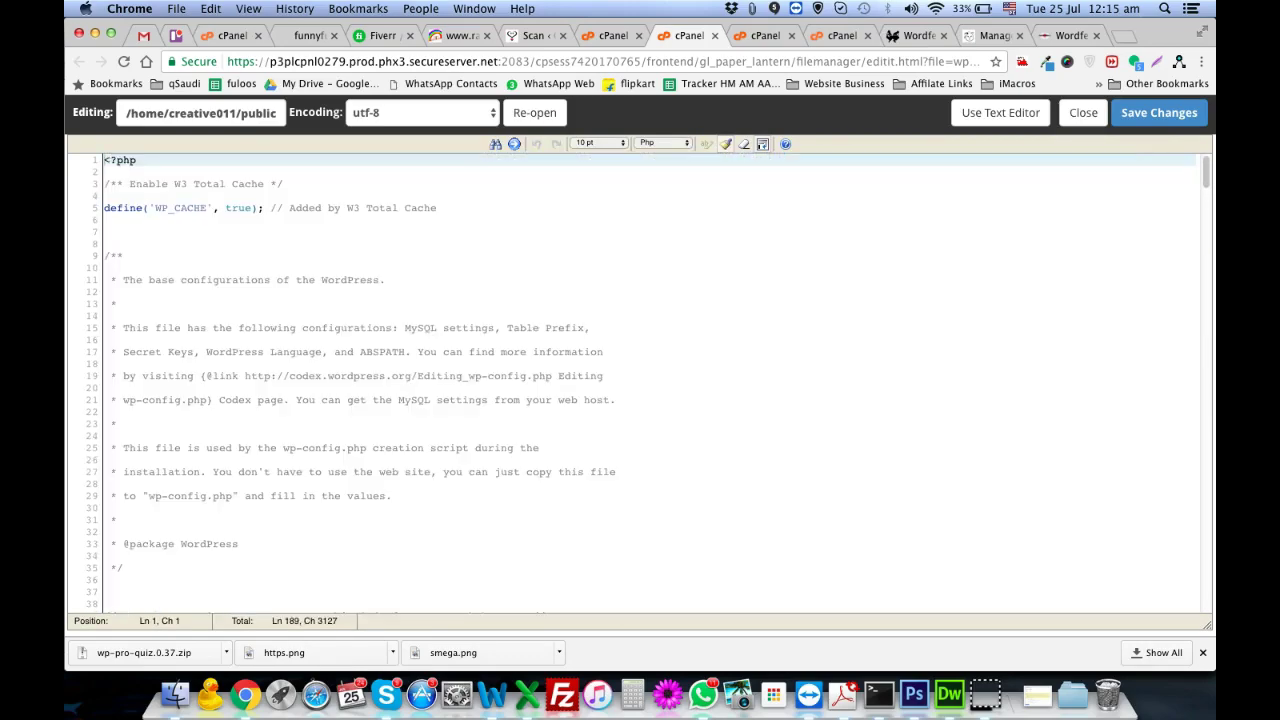
- Save the cleaned wp-config.php and close the editor
{"action": "scroll", "coordinate": [333, 305], "scroll_direction": "down", "scroll_amount": 20}
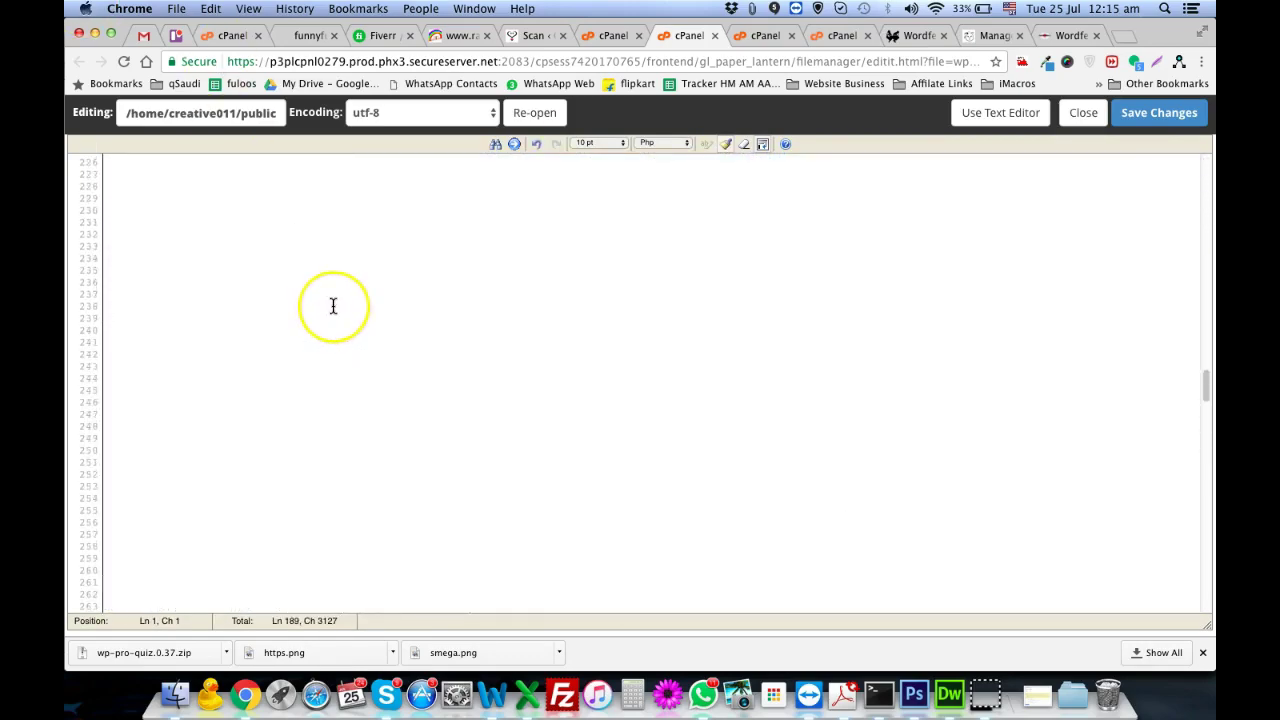
{"action": "scroll", "coordinate": [333, 305], "scroll_direction": "up", "scroll_amount": 15}
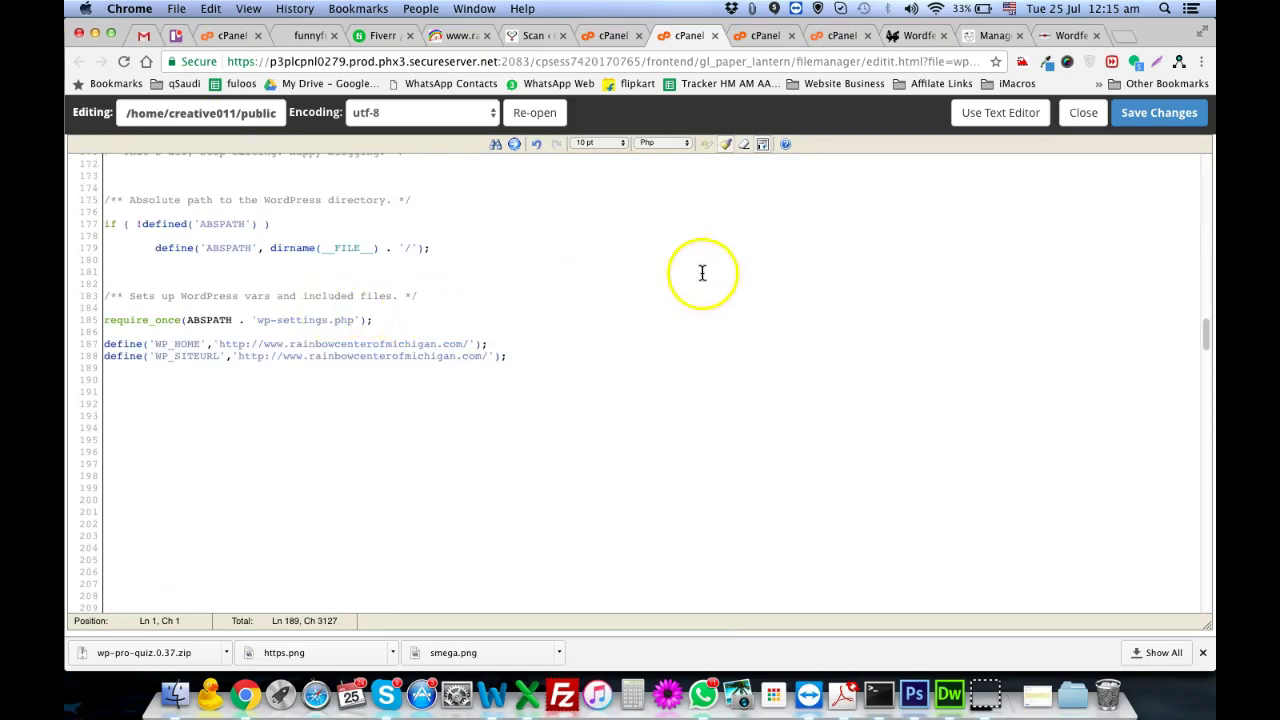
{"action": "scroll", "coordinate": [700, 265], "scroll_direction": "up", "scroll_amount": 8}
{"action": "left_click", "coordinate": [1161, 110]}
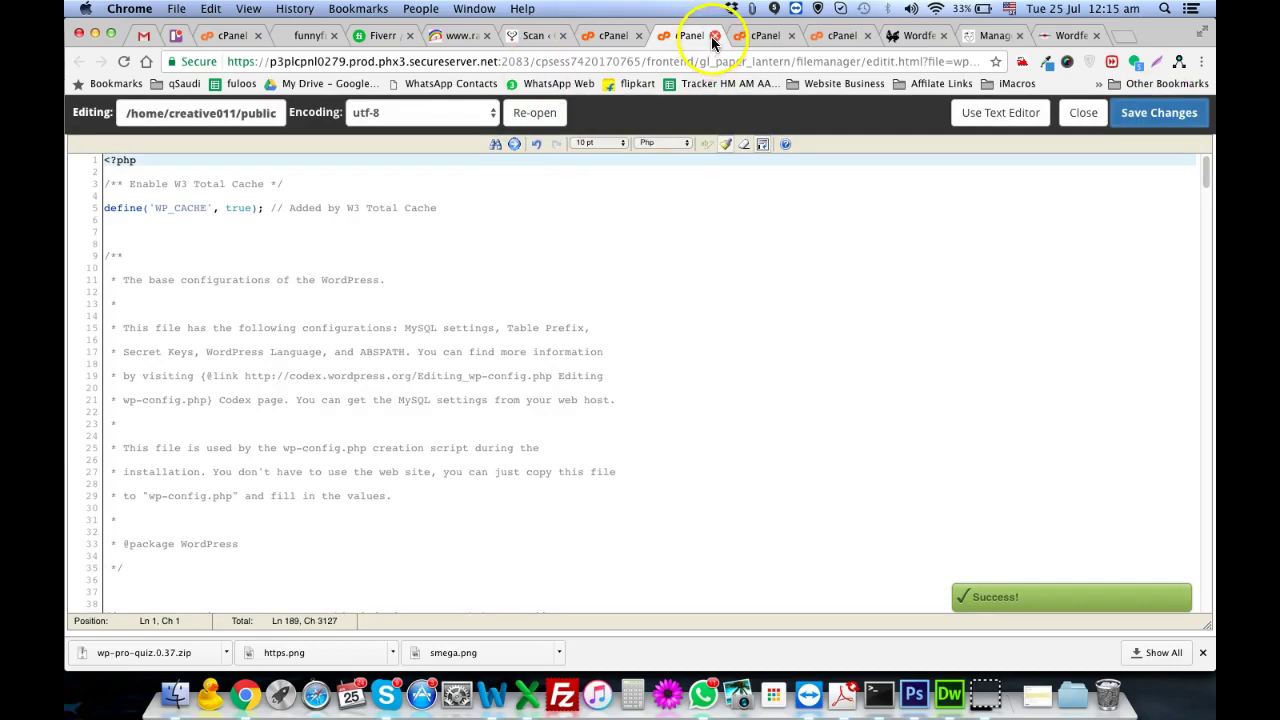
{"action": "left_click", "coordinate": [714, 36]}
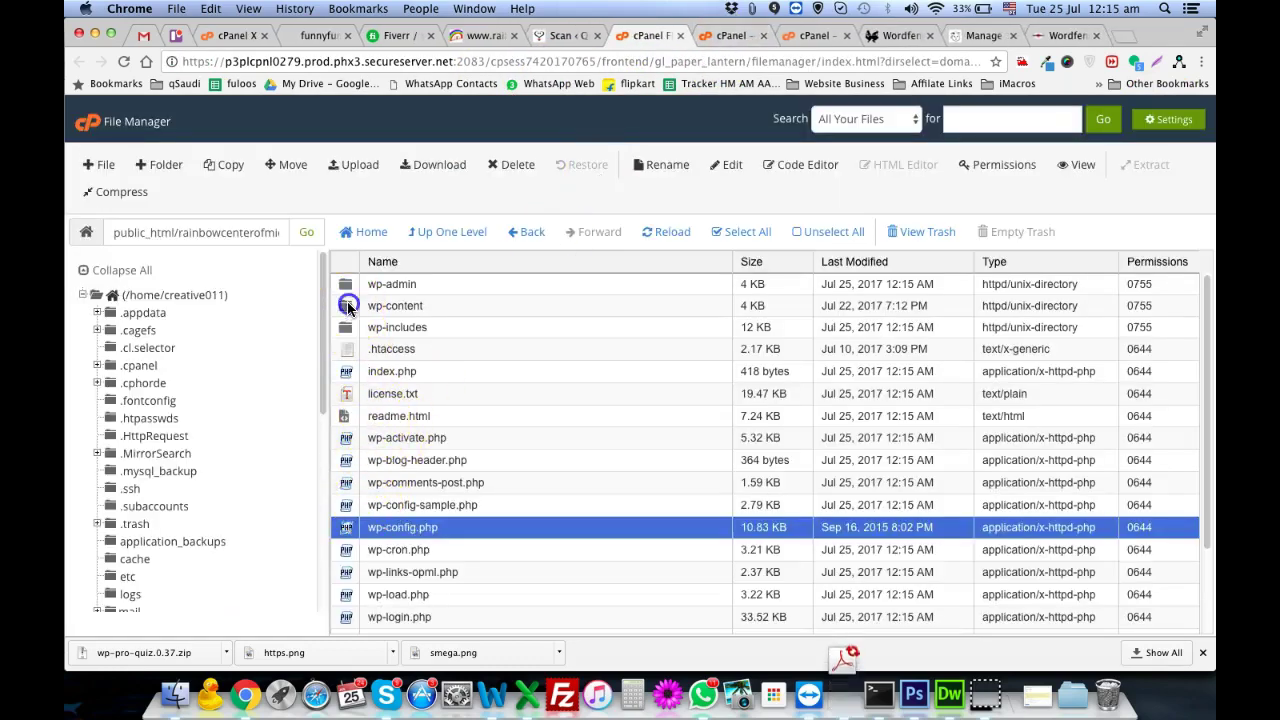
- In wp-content, trash advanced-cache.php, db.php and index.php together
{"action": "double_click", "coordinate": [348, 308]}
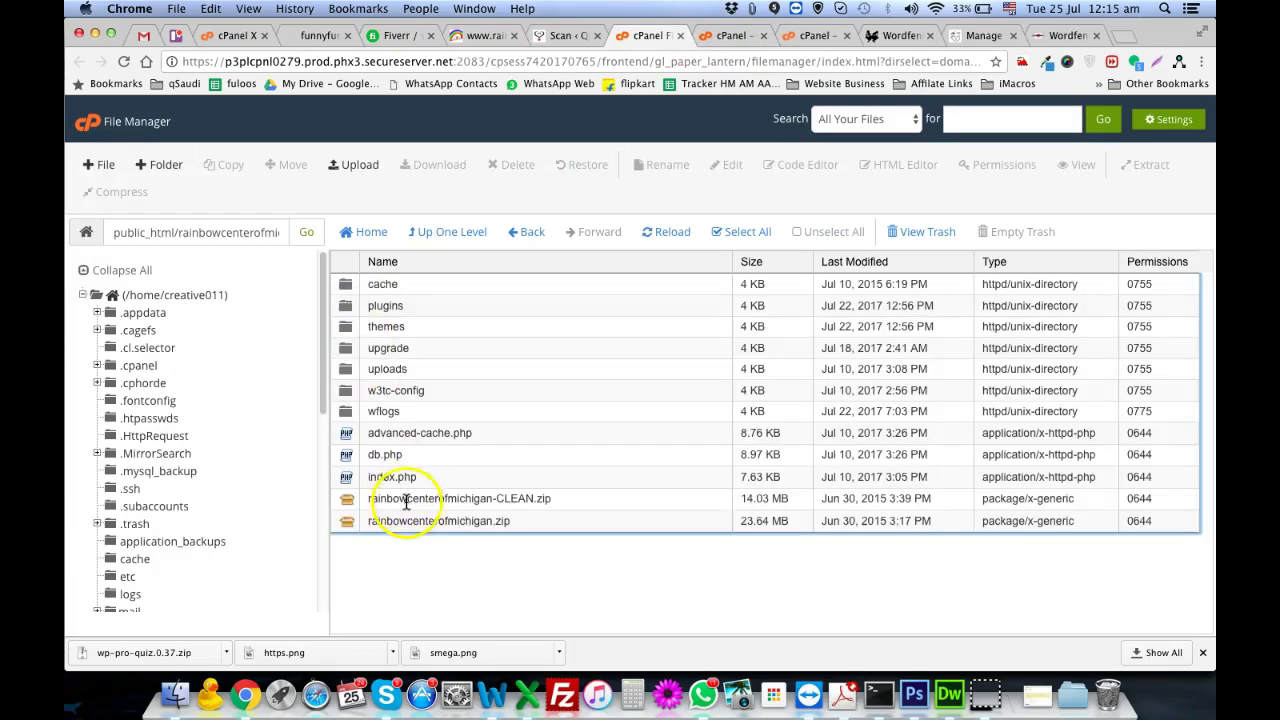
{"action": "left_click", "coordinate": [362, 486]}
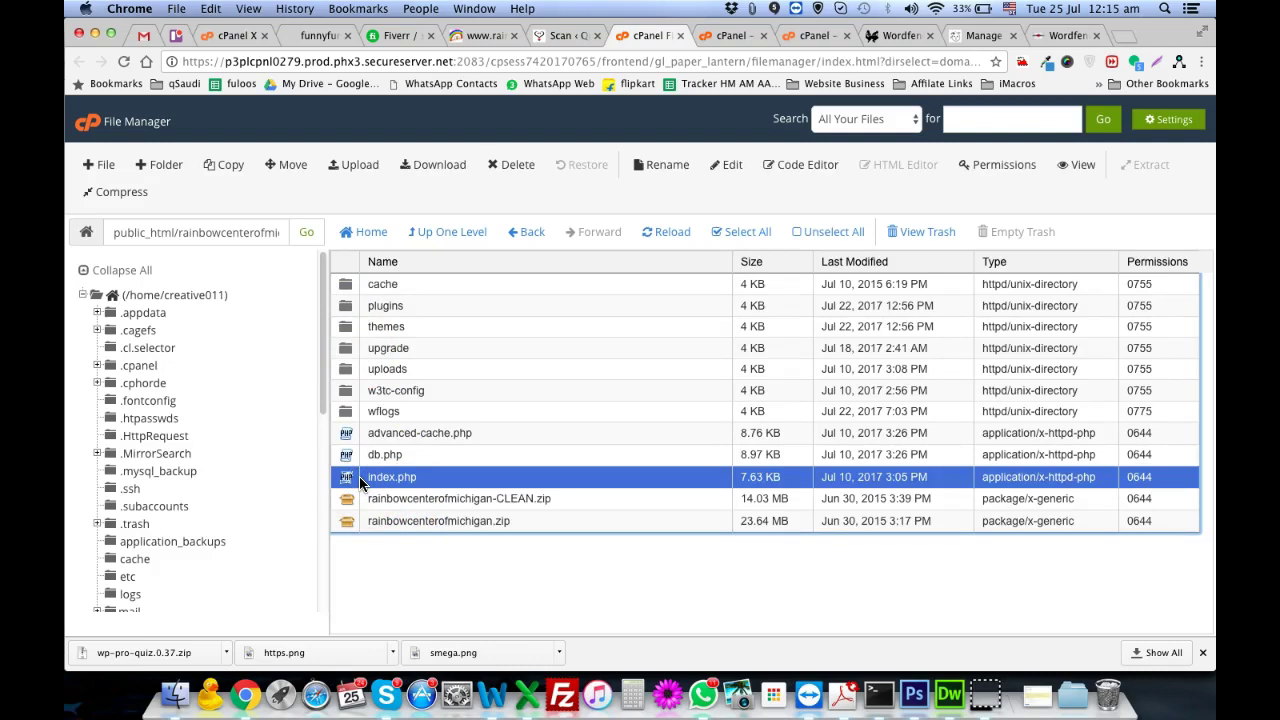
{"action": "key", "text": "Up"}
{"action": "key", "text": "Up"}
{"action": "key", "text": "shift+Down"}
{"action": "key", "text": "shift+Down"}
{"action": "right_click", "coordinate": [430, 463]}
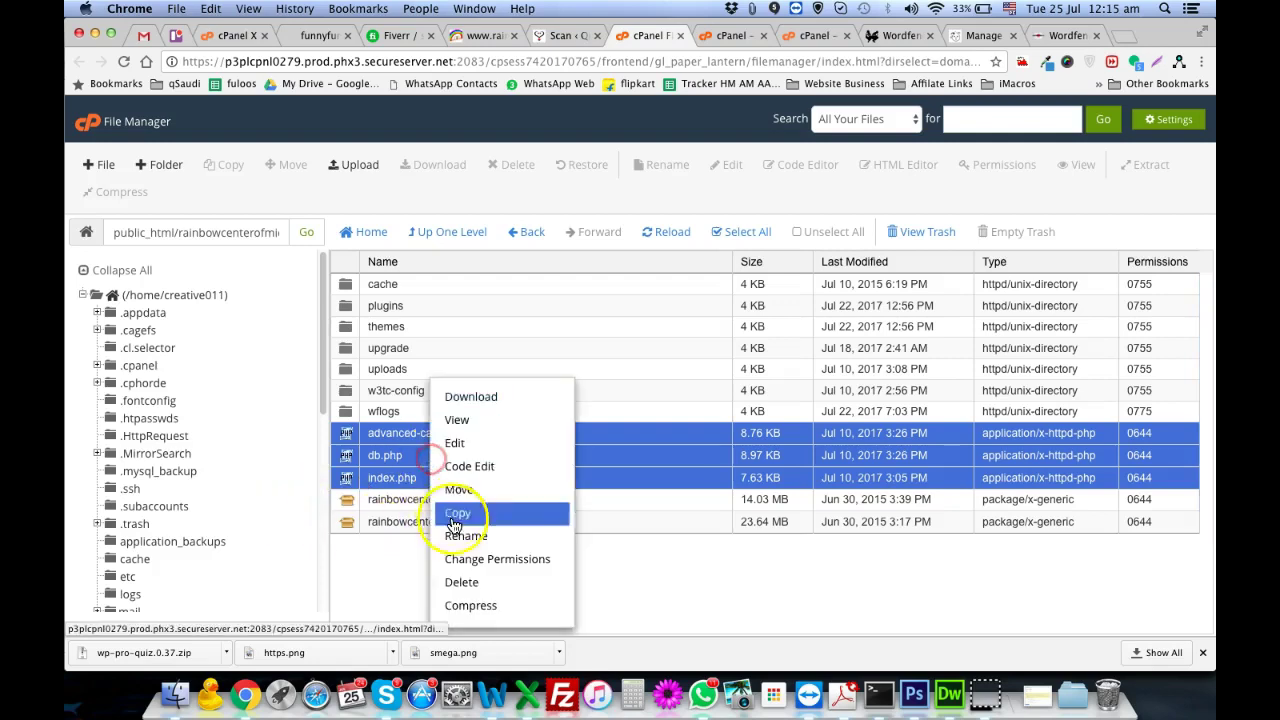
{"action": "left_click", "coordinate": [465, 584]}
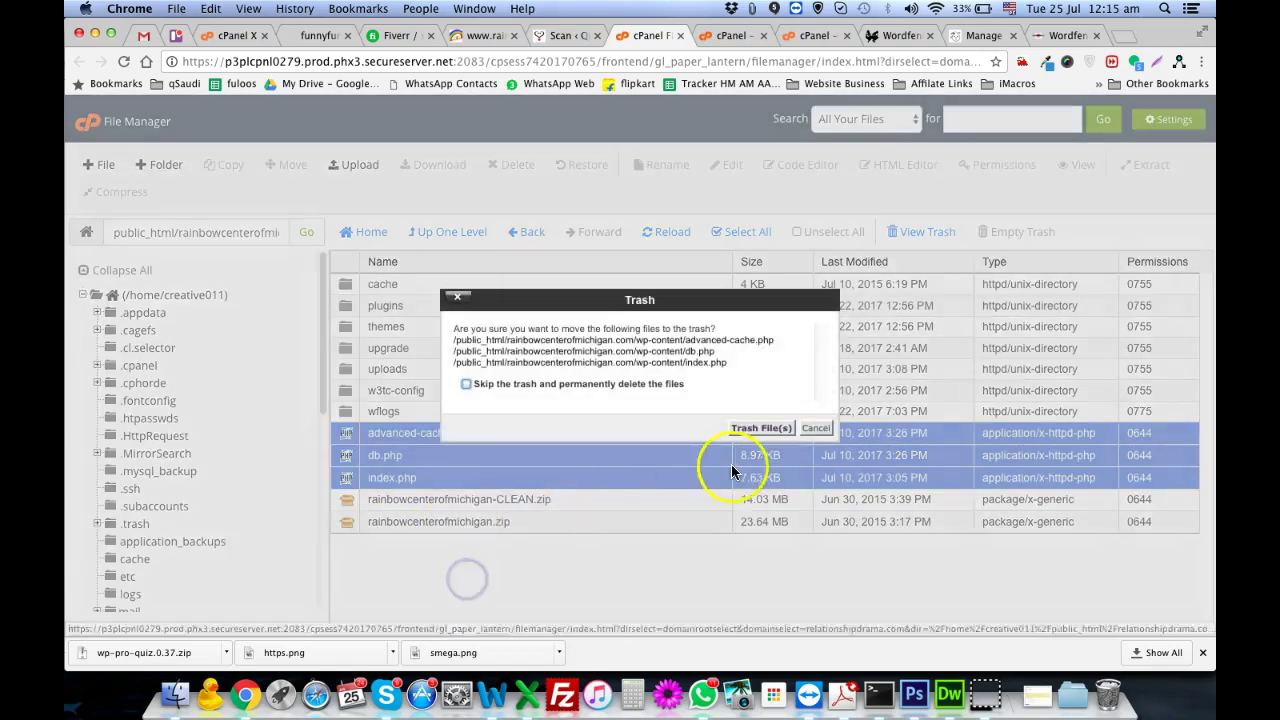
{"action": "left_click", "coordinate": [748, 432]}
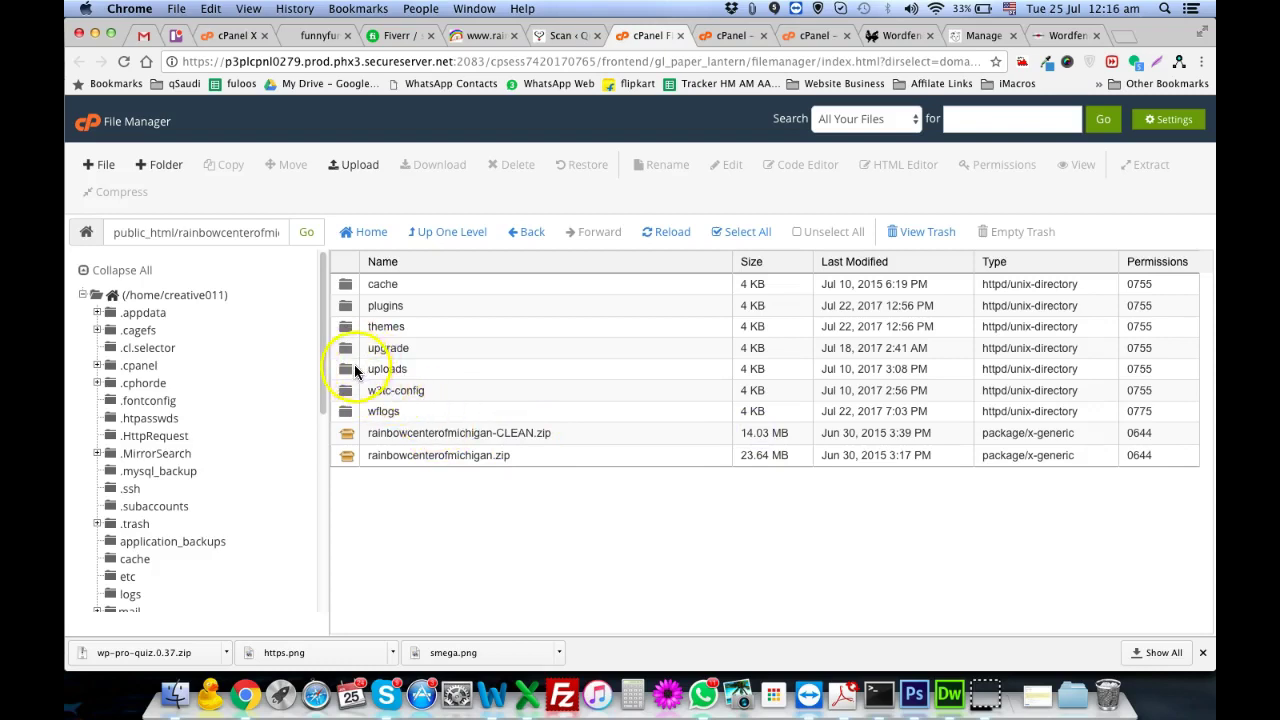
{"action": "left_click", "coordinate": [352, 328]}
- Trash index.php from the themes folder, leaving only Divi, then switch to the Wordfence Scan tab
{"action": "double_click", "coordinate": [352, 328]}
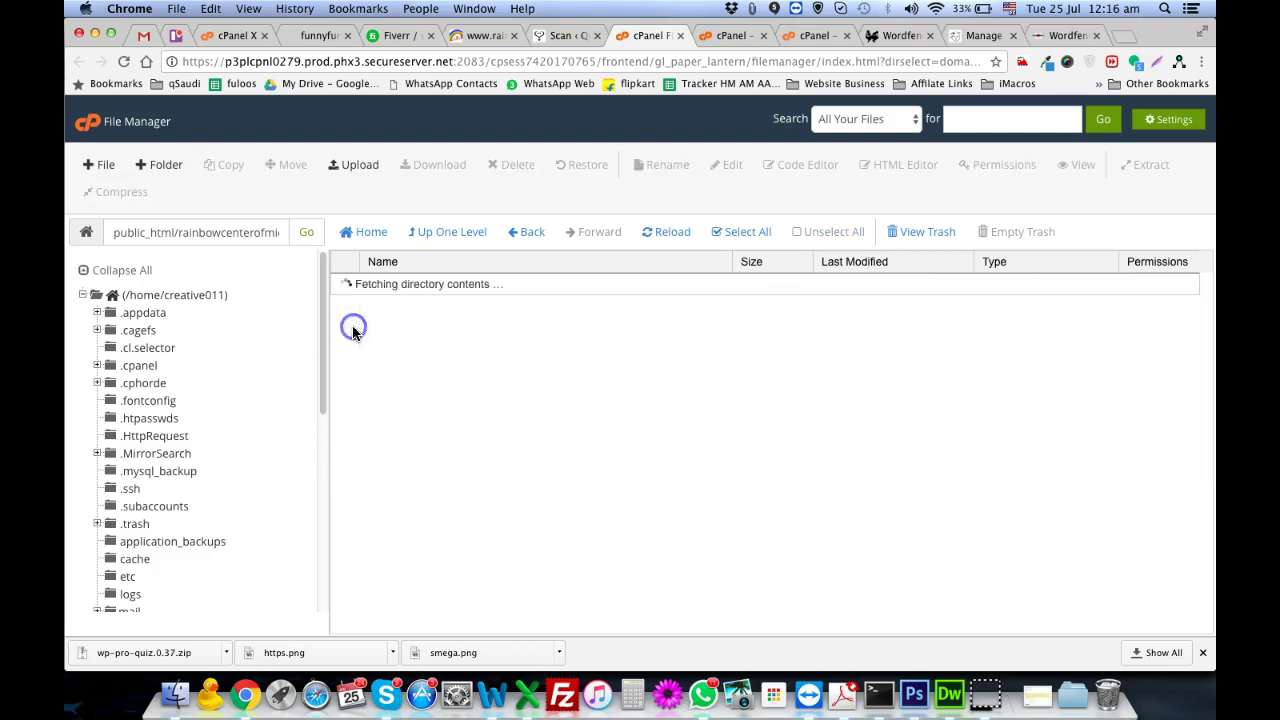
{"action": "left_click", "coordinate": [349, 308]}
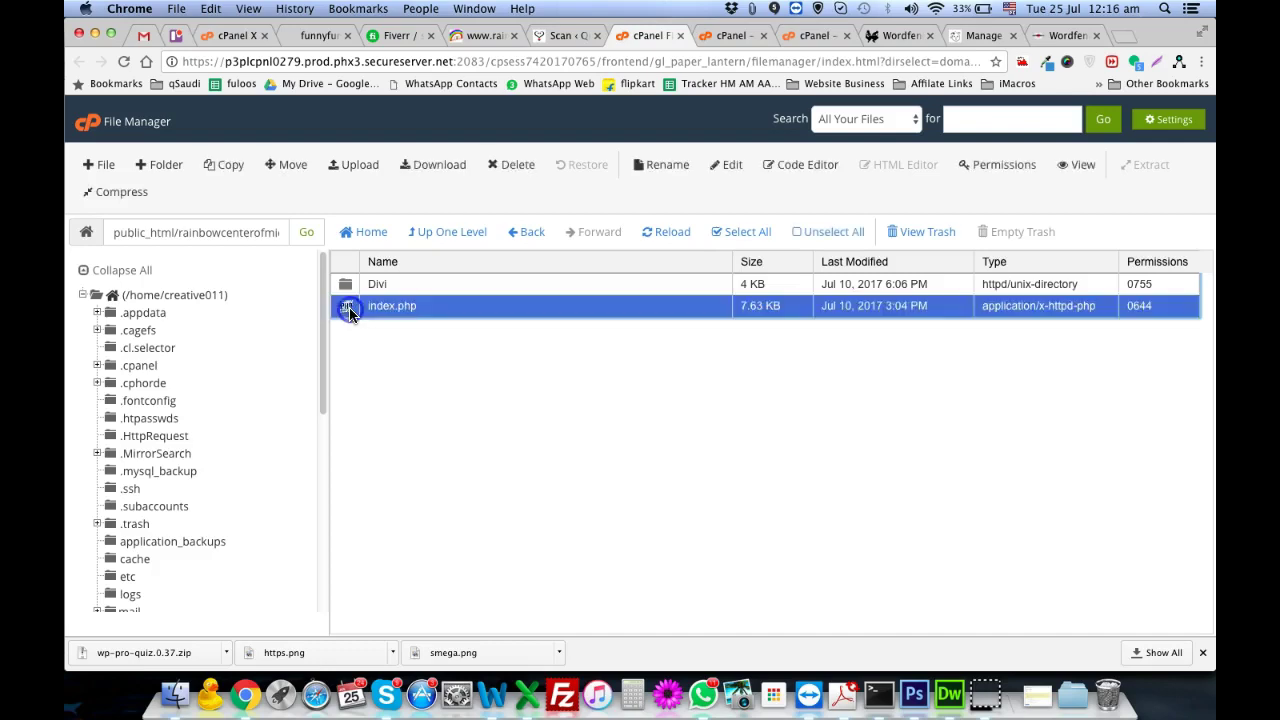
{"action": "right_click", "coordinate": [349, 307]}
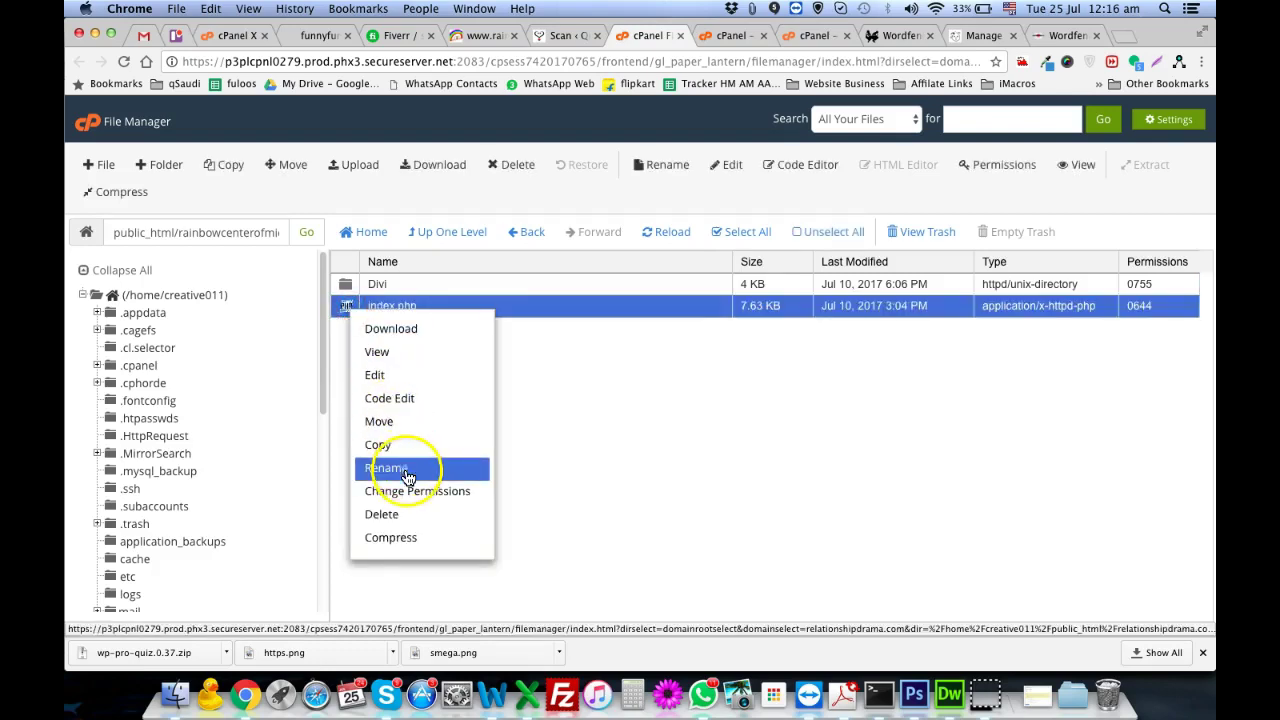
{"action": "left_click", "coordinate": [395, 514]}
{"action": "left_click", "coordinate": [740, 420]}
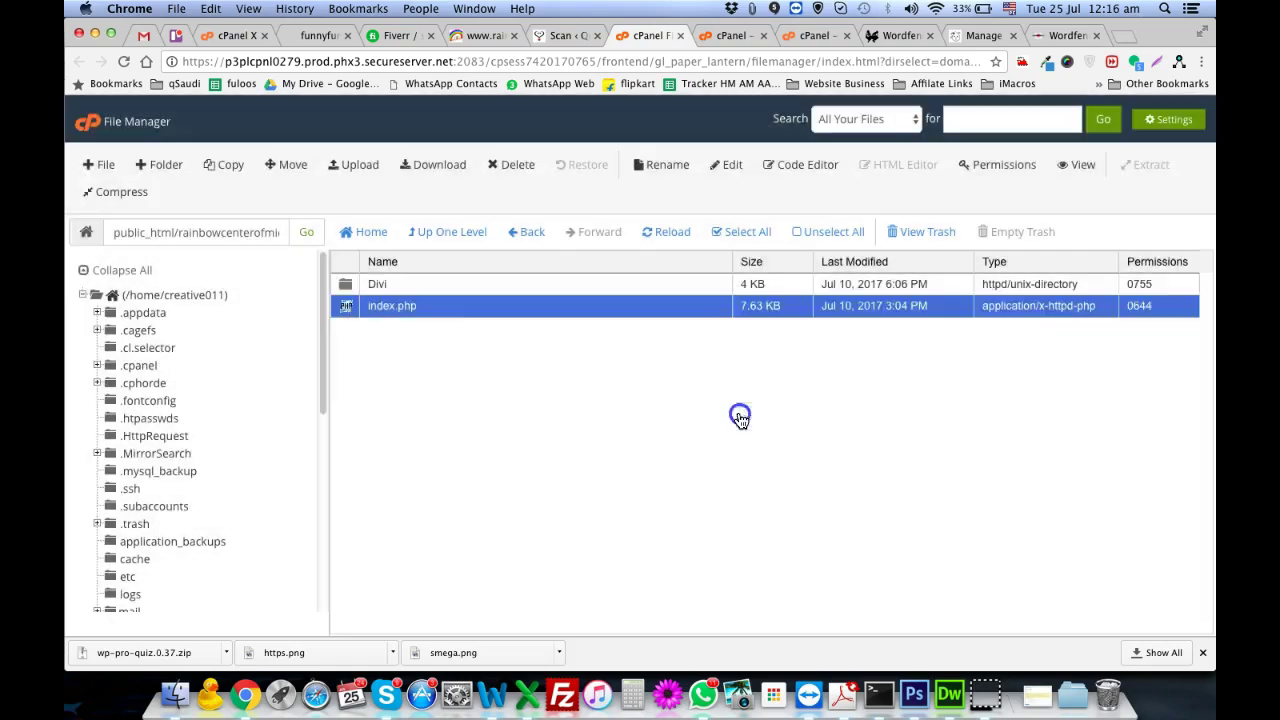
{"action": "left_click", "coordinate": [357, 288]}
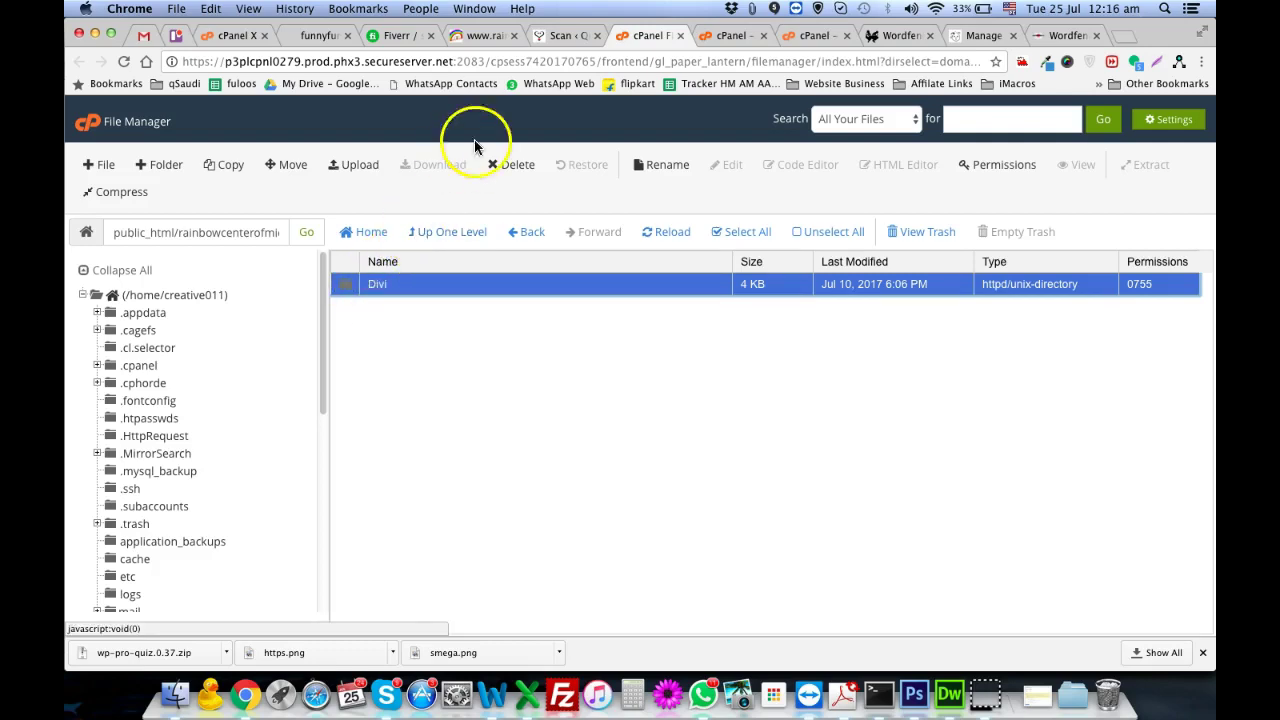
{"action": "left_click", "coordinate": [543, 38]}
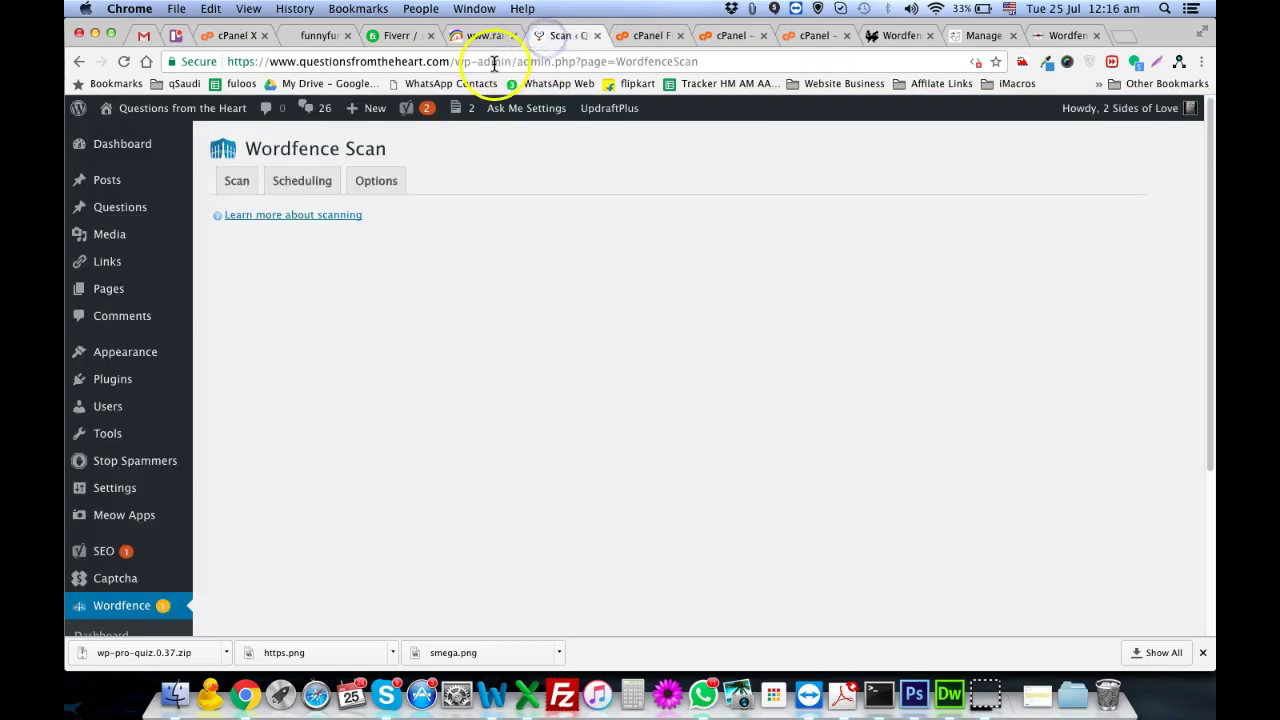
- Reload rainbowcenterofmichigan.com/wp-admin/, which still shows a blank page, and return to File Manager
{"action": "left_click", "coordinate": [478, 35]}
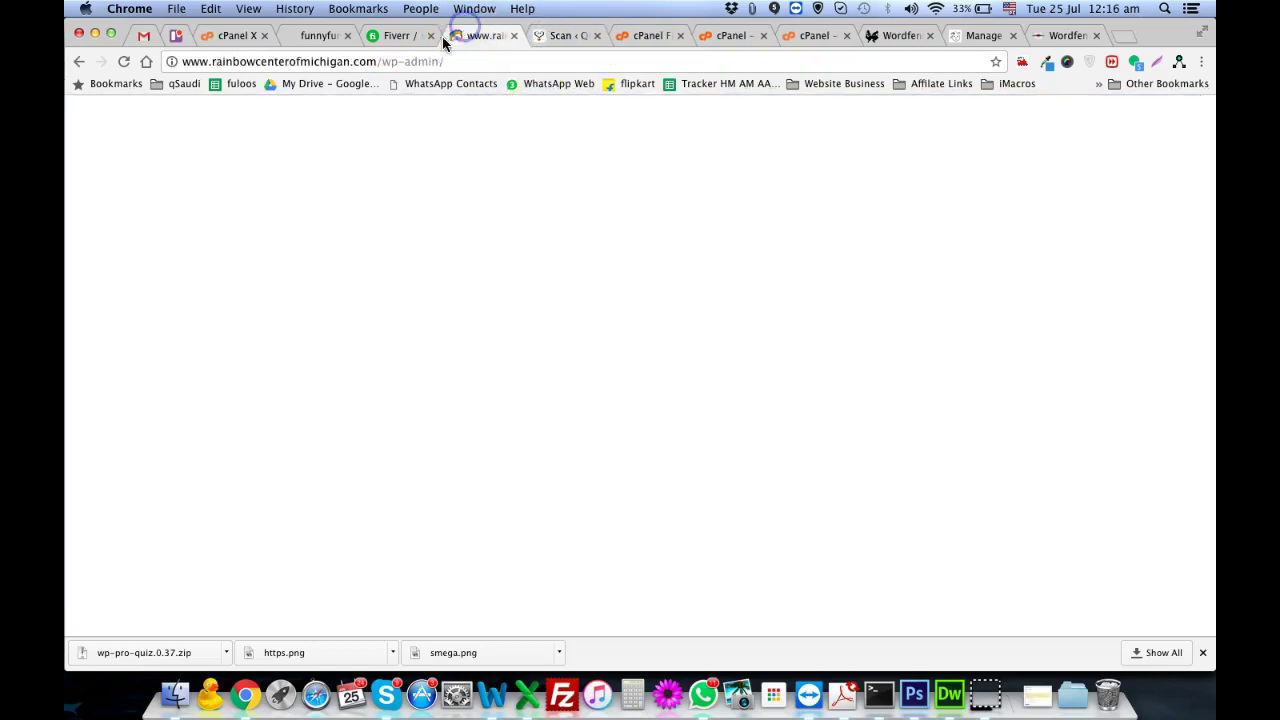
{"action": "left_click", "coordinate": [287, 62]}
{"action": "key", "text": "Return"}
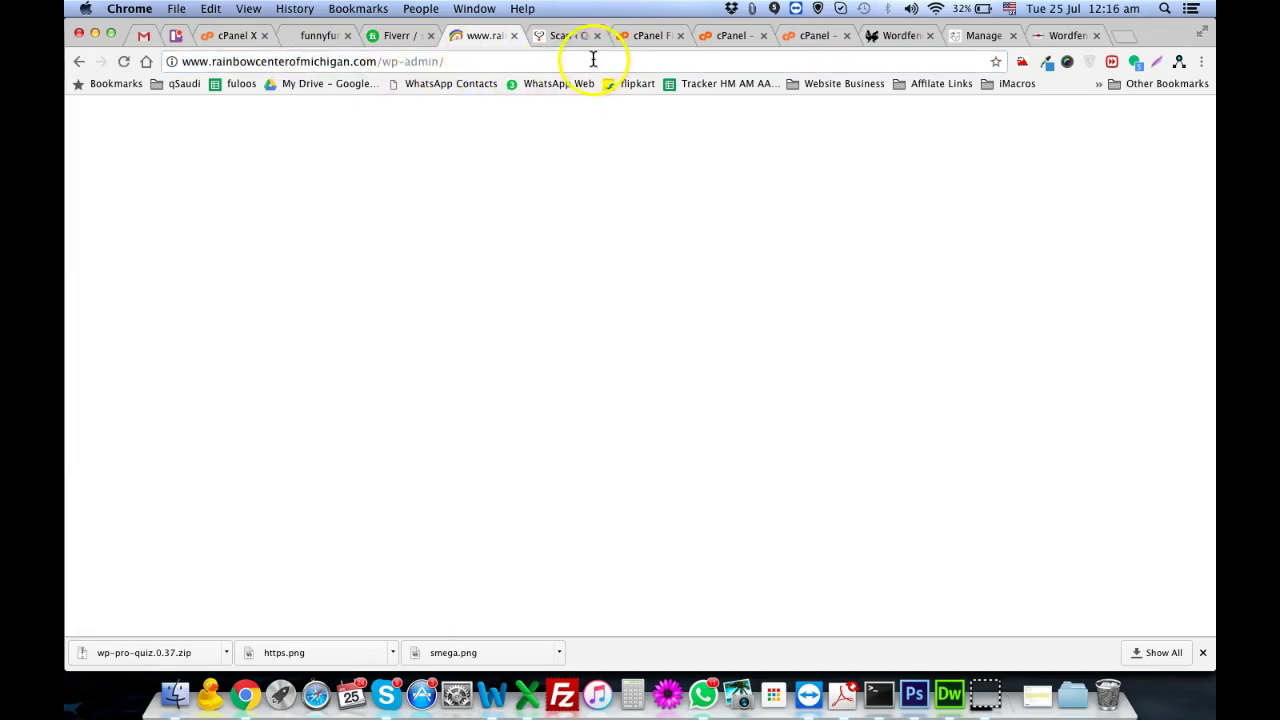
{"action": "left_click", "coordinate": [651, 38]}
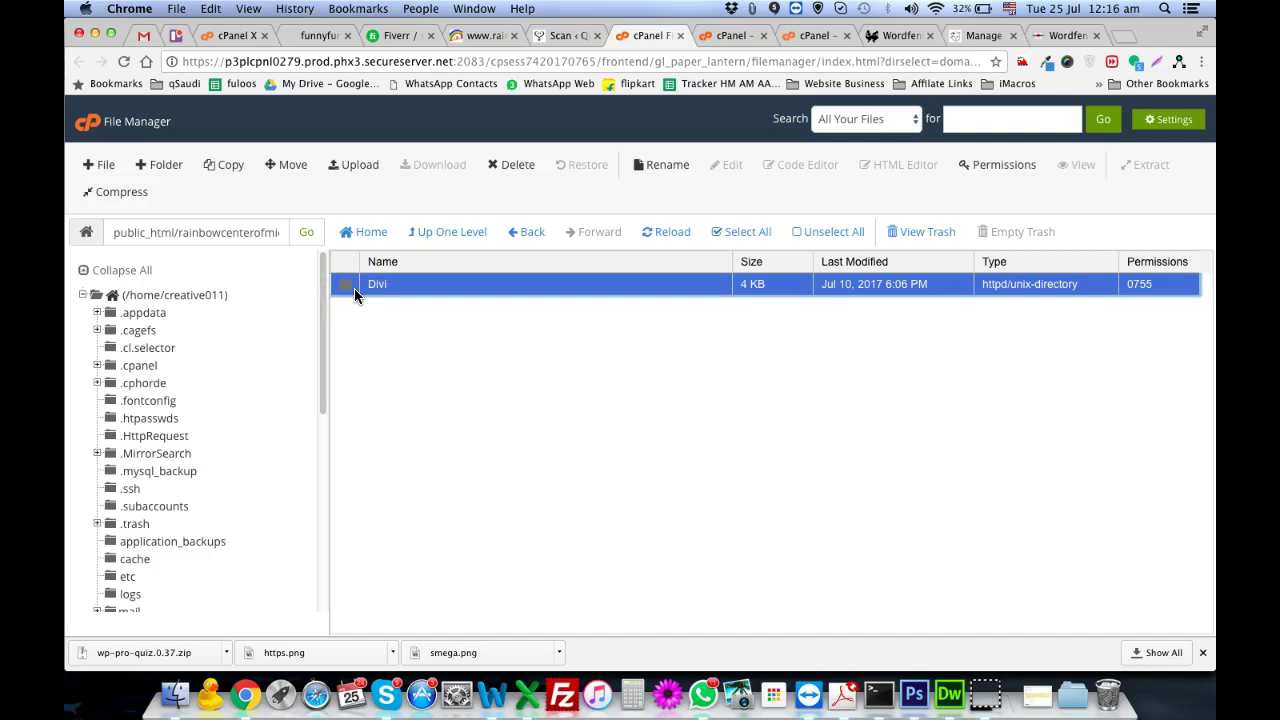
- Trash index.php from wp-content/plugins, then go back up to the site's WordPress root folder
{"action": "left_click", "coordinate": [432, 232]}
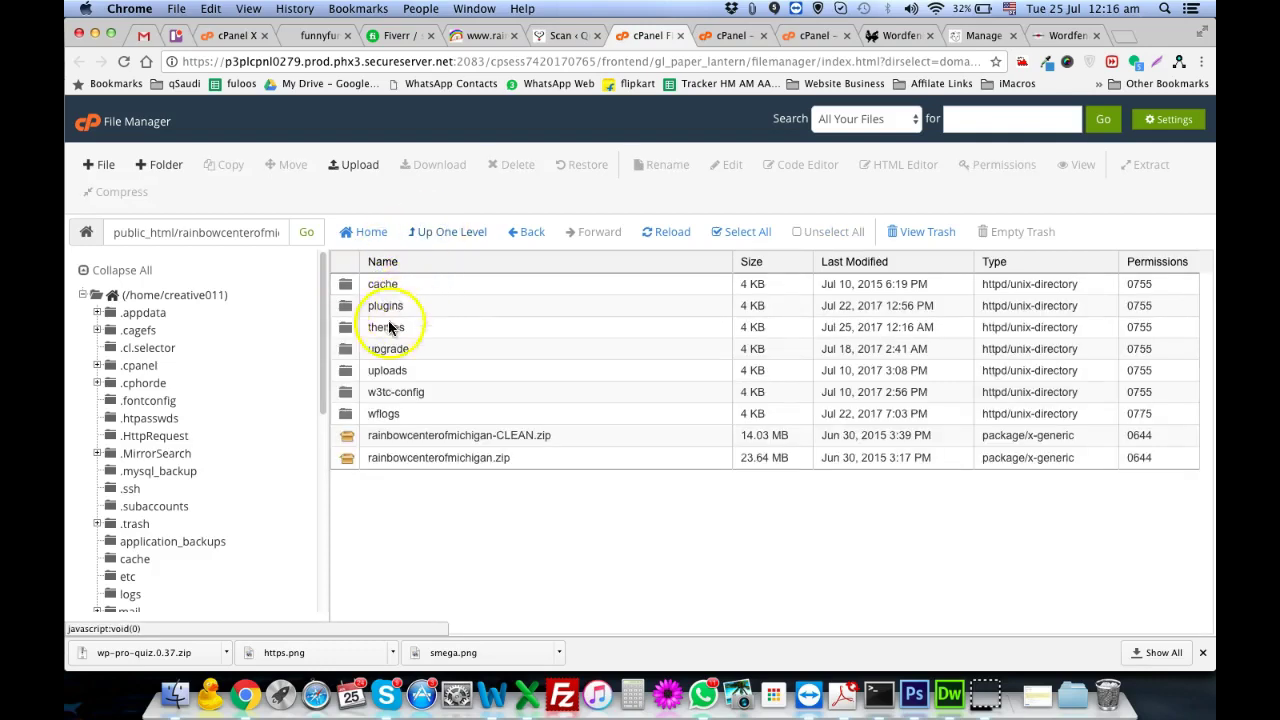
{"action": "double_click", "coordinate": [352, 303]}
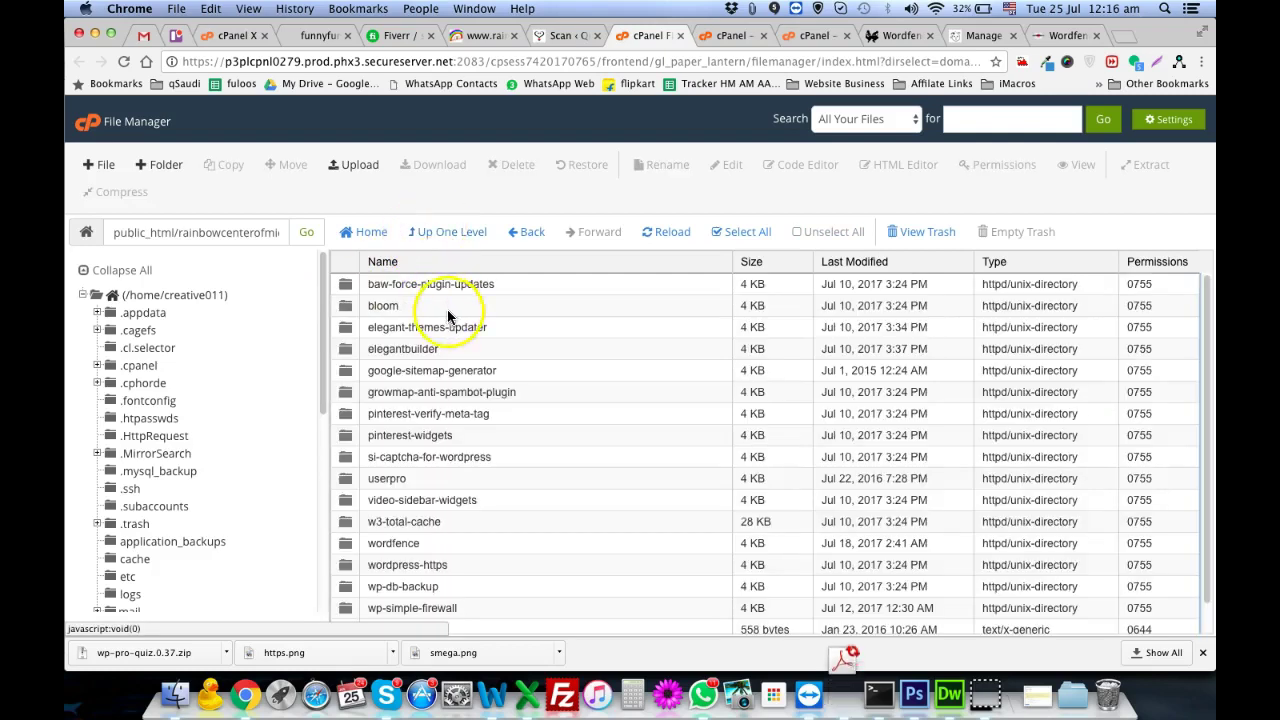
{"action": "scroll", "coordinate": [447, 317], "scroll_direction": "down", "scroll_amount": 1}
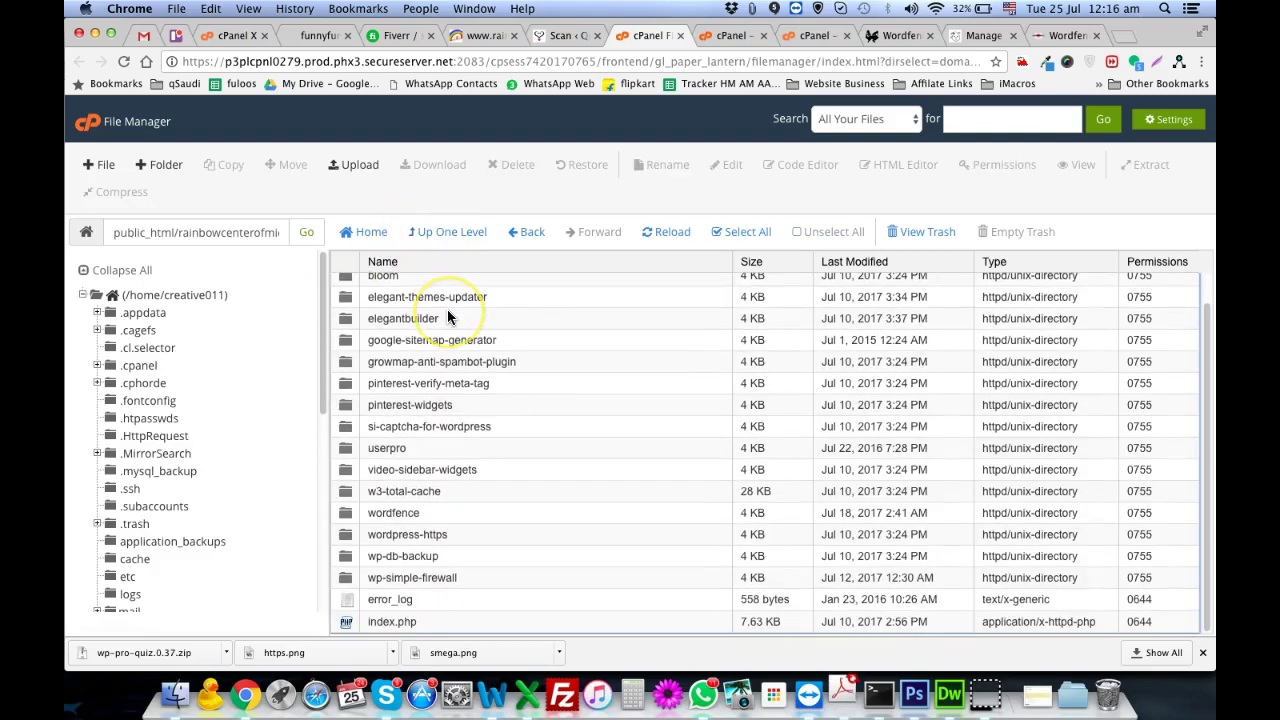
{"action": "left_click", "coordinate": [402, 622]}
{"action": "right_click", "coordinate": [405, 622]}
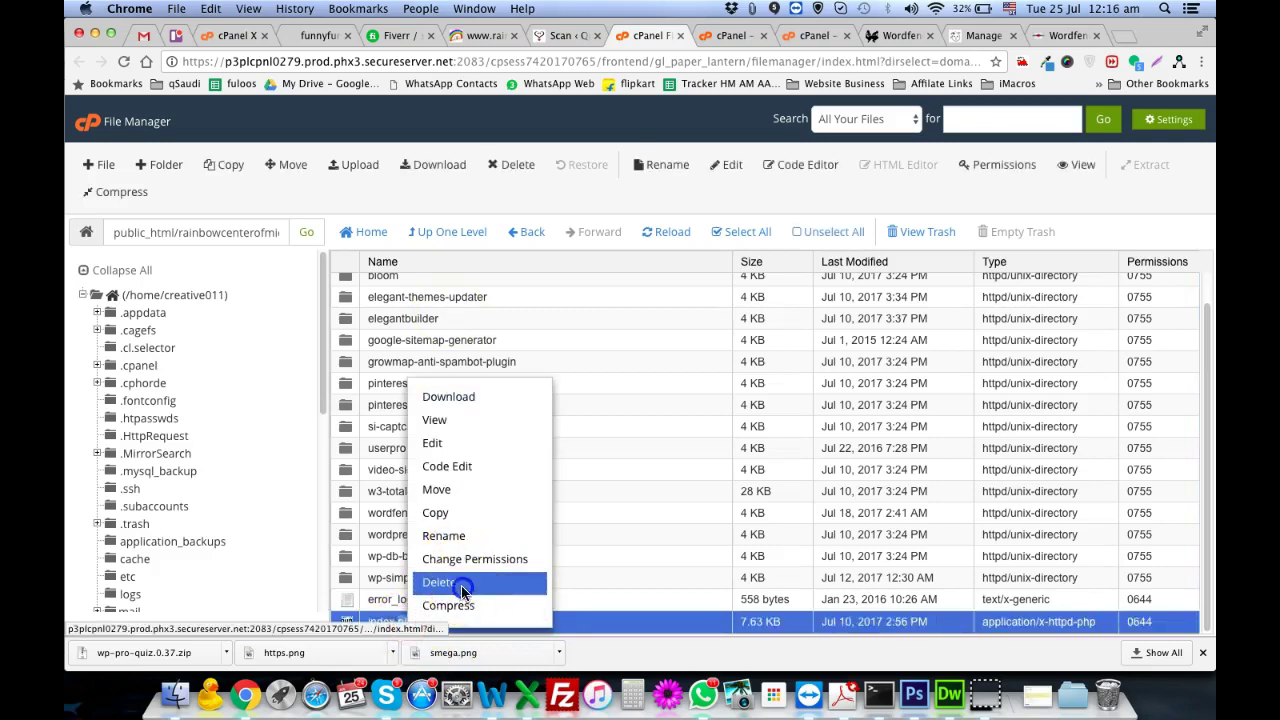
{"action": "left_click", "coordinate": [464, 583]}
{"action": "left_click", "coordinate": [762, 423]}
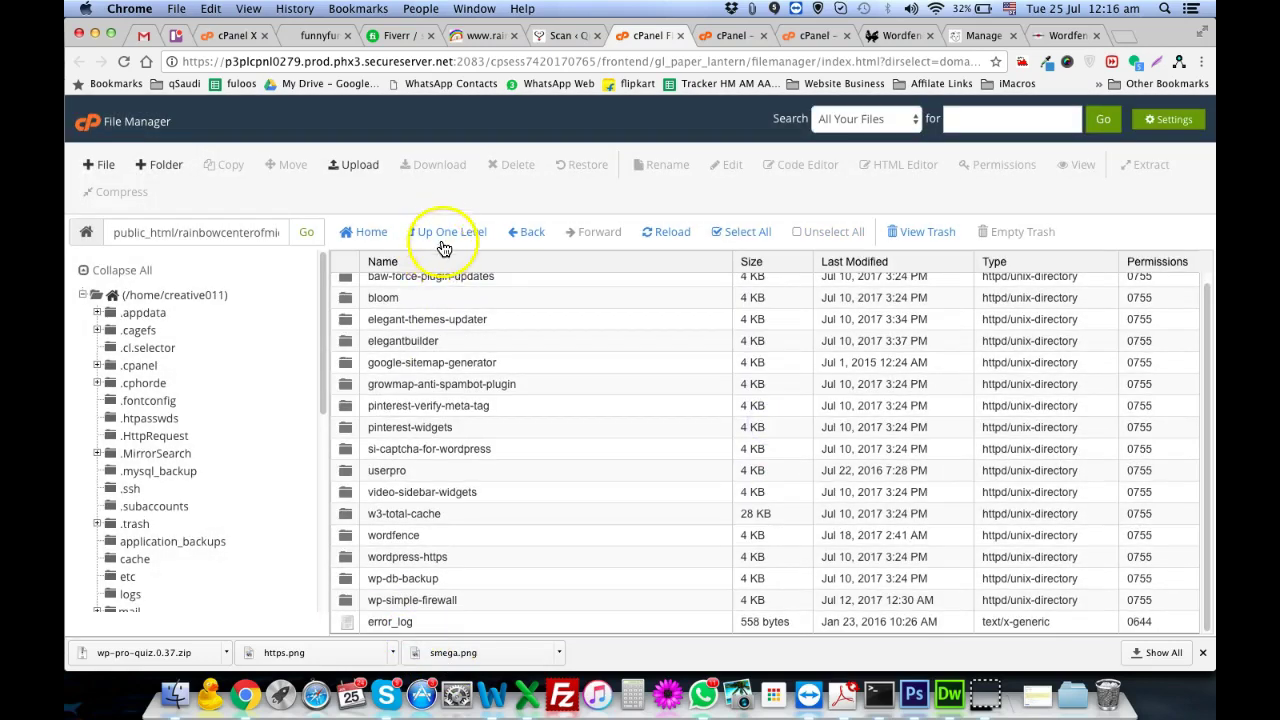
{"action": "left_click", "coordinate": [445, 234]}
{"action": "left_click", "coordinate": [443, 240]}
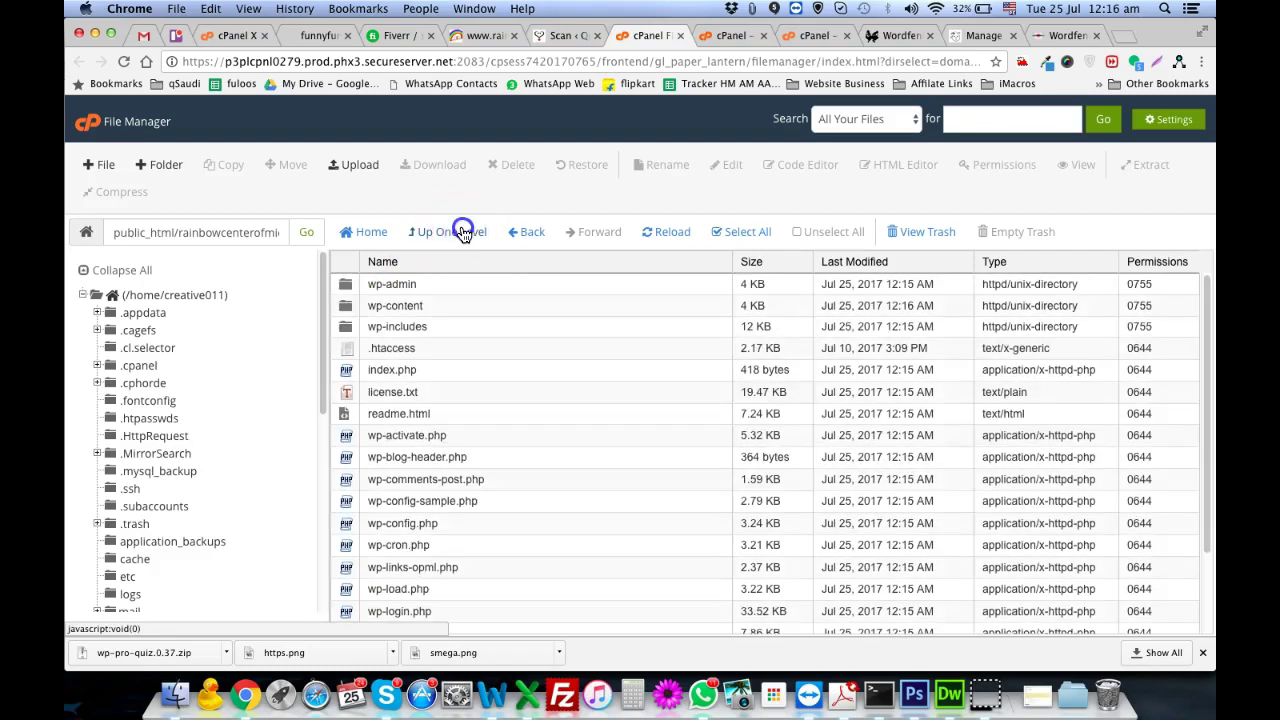
- Navigate from public_html into poochiediva.com/wp-content/themes to reach Divi and Divi.zip
{"action": "left_click", "coordinate": [463, 233]}
{"action": "scroll", "coordinate": [368, 445], "scroll_direction": "down", "scroll_amount": 3}
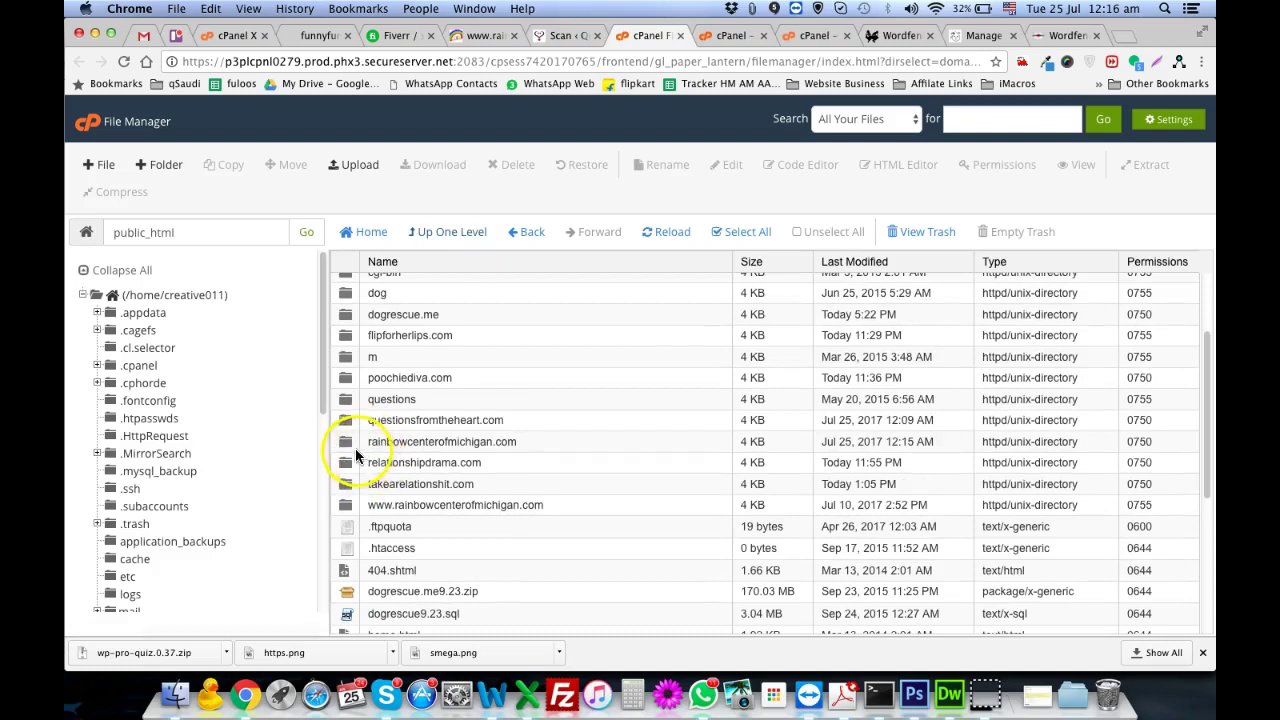
{"action": "scroll", "coordinate": [345, 390], "scroll_direction": "up", "scroll_amount": 3}
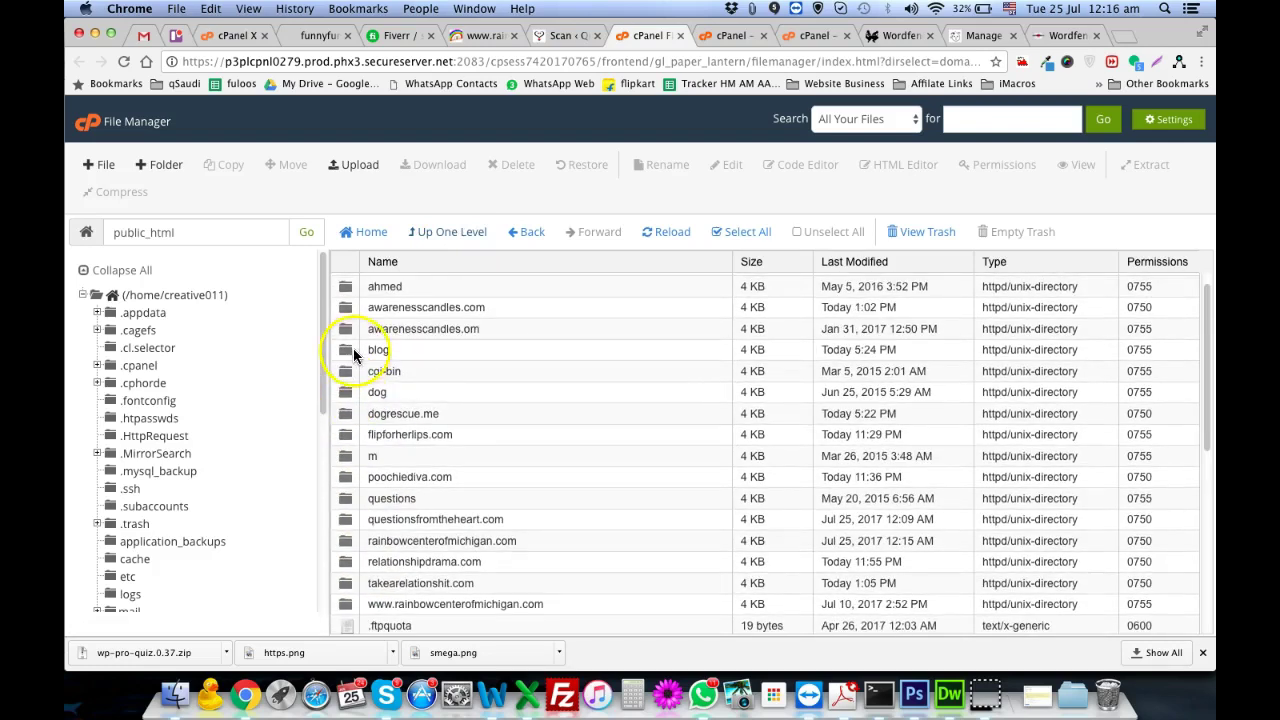
{"action": "scroll", "coordinate": [353, 356], "scroll_direction": "up", "scroll_amount": 1}
{"action": "double_click", "coordinate": [351, 497]}
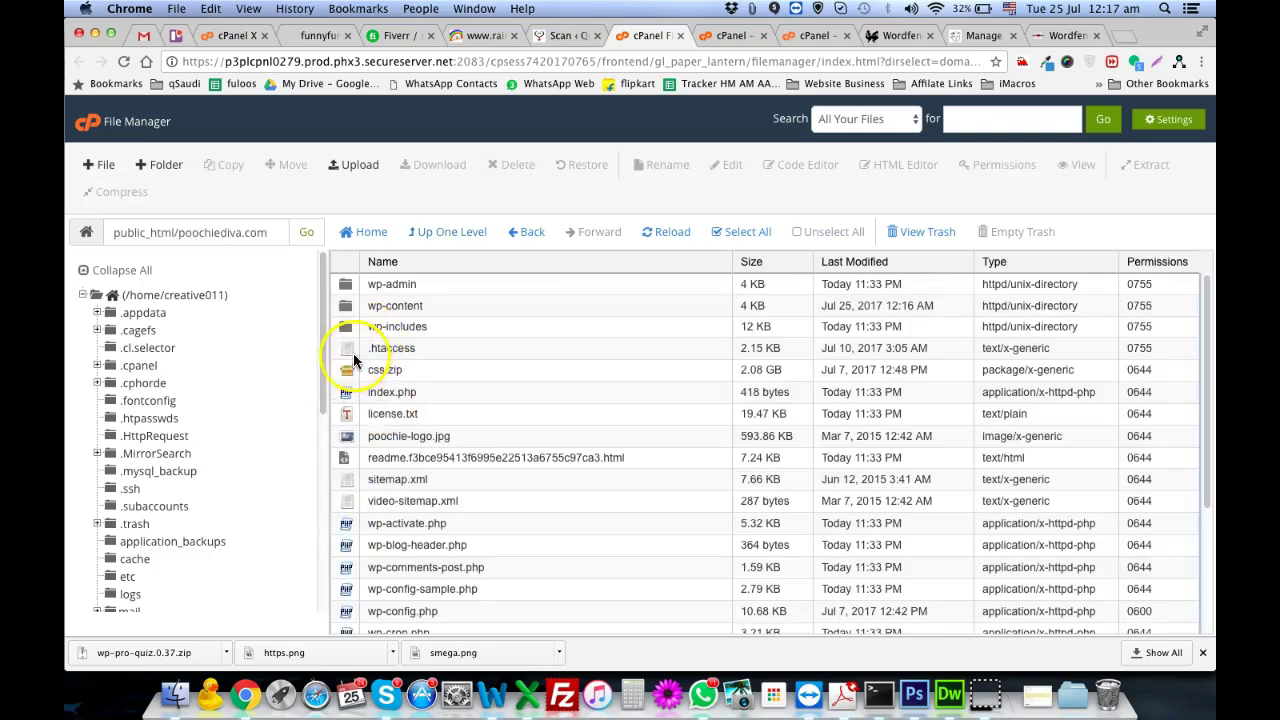
{"action": "double_click", "coordinate": [358, 306]}
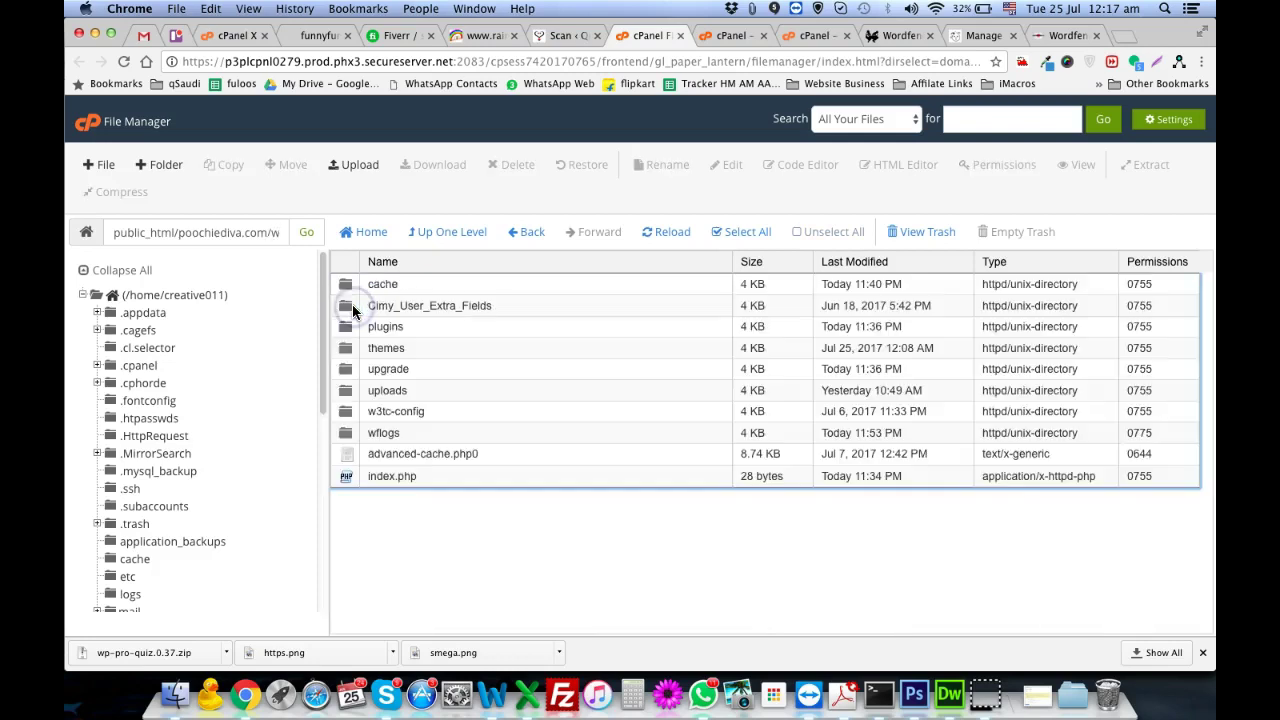
{"action": "double_click", "coordinate": [345, 349]}
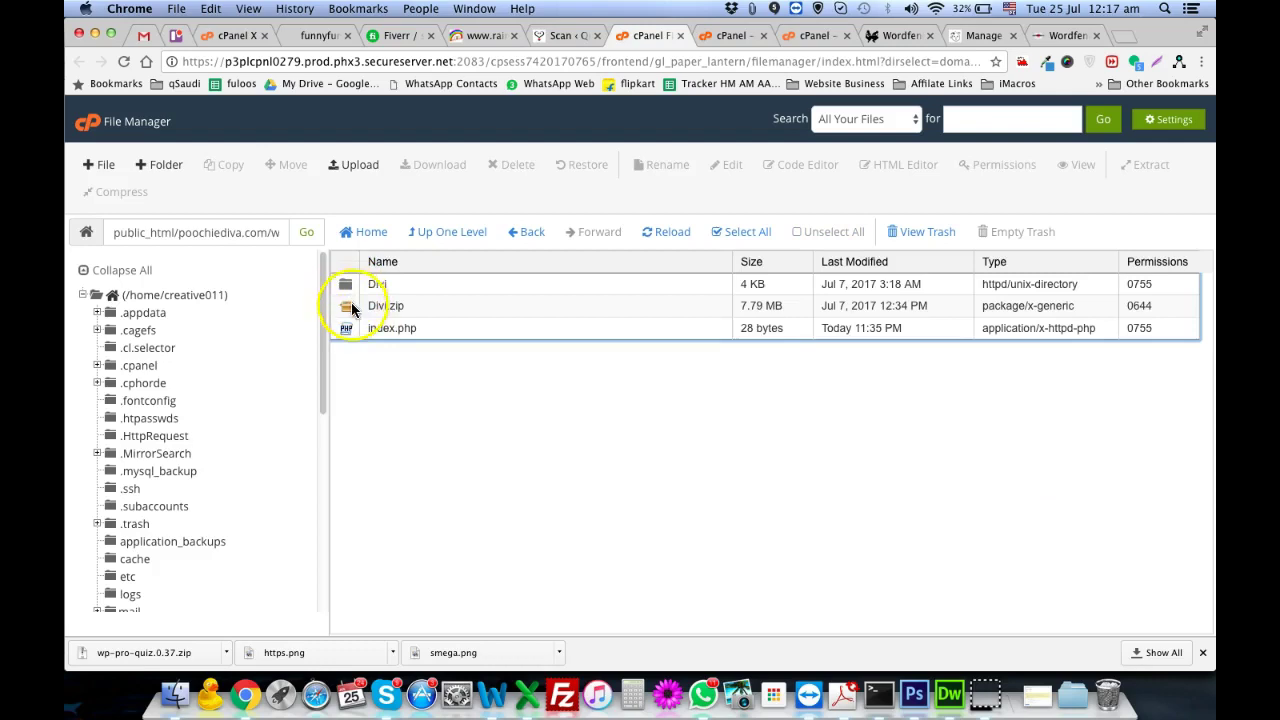
- Copy Divi.zip to a destination path with its site portion removed, then return to poochiediva.com's root
{"action": "left_click", "coordinate": [351, 306]}
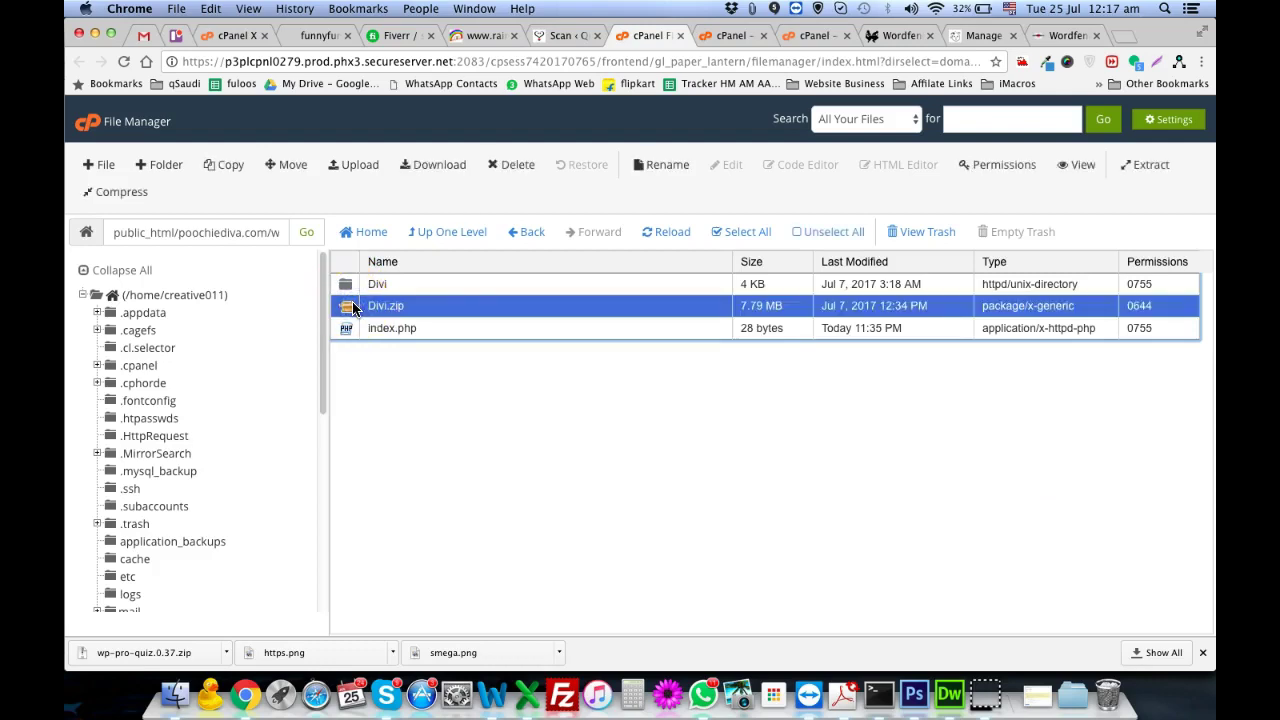
{"action": "right_click", "coordinate": [352, 308]}
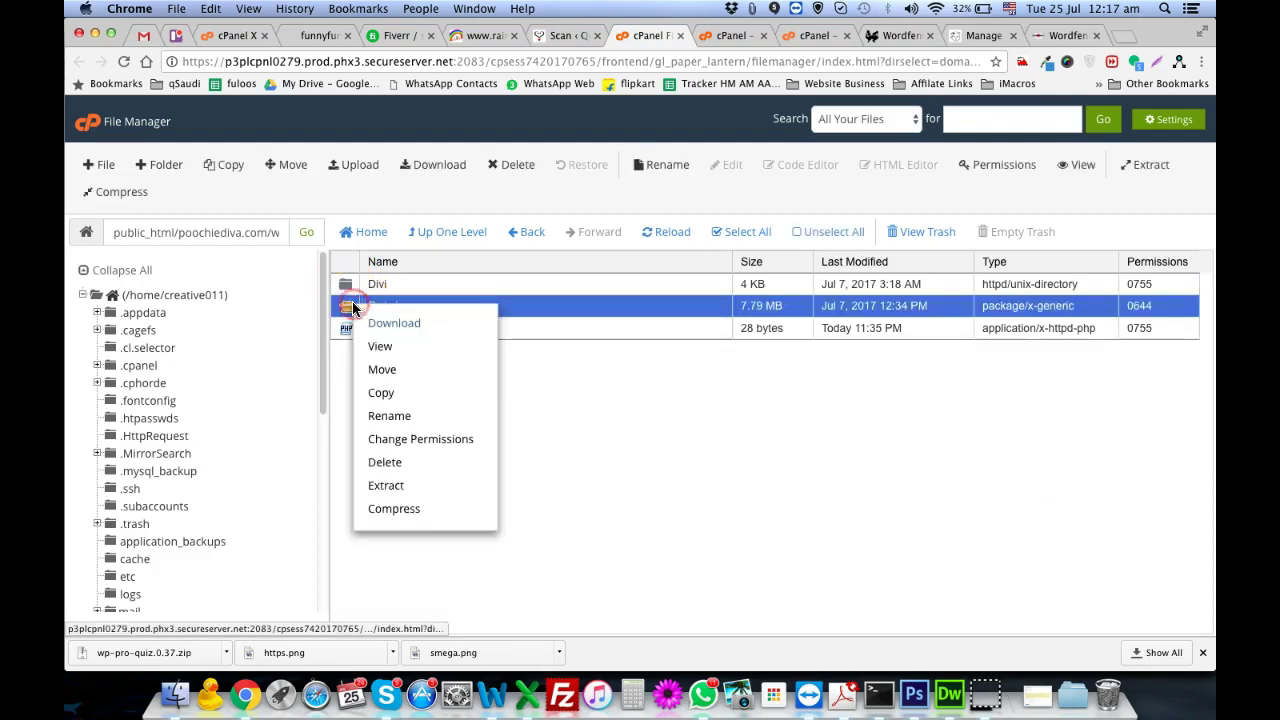
{"action": "left_click", "coordinate": [388, 398]}
{"action": "left_click_drag", "start_coordinate": [565, 388], "coordinate": [930, 445]}
{"action": "key", "text": "BackSpace"}
{"action": "key", "text": "BackSpace"}
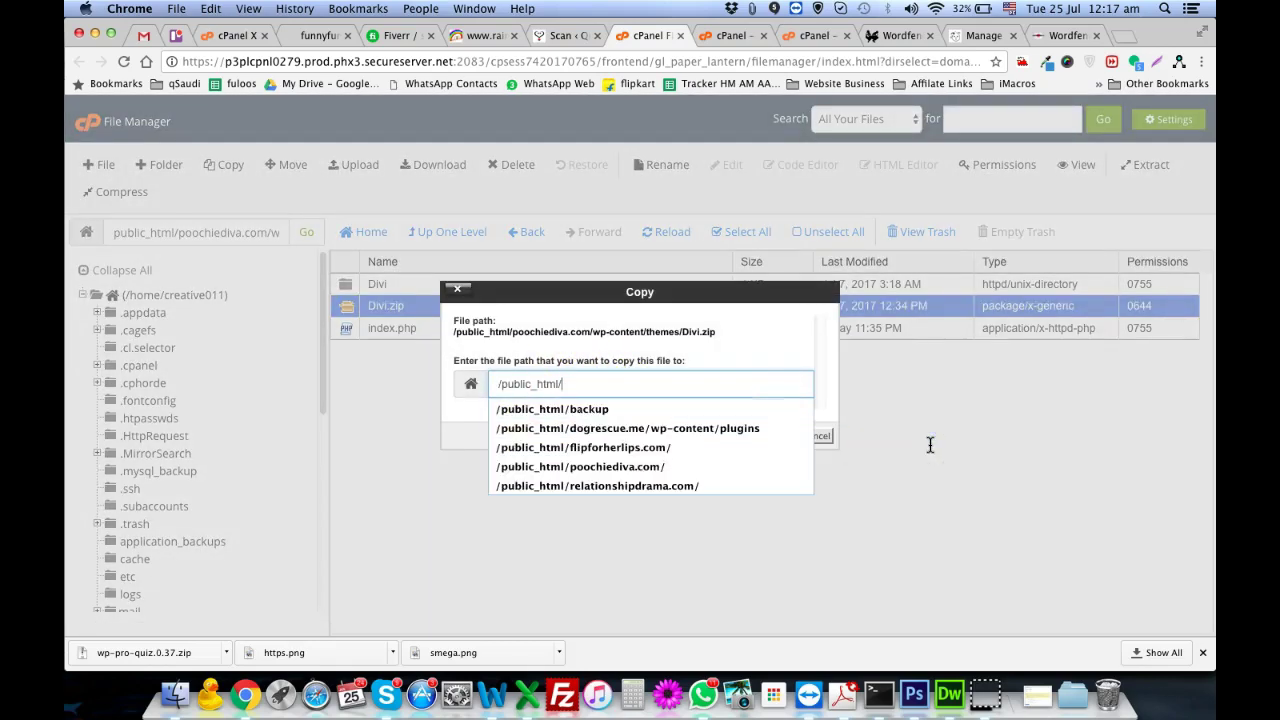
{"action": "key", "text": "Return"}
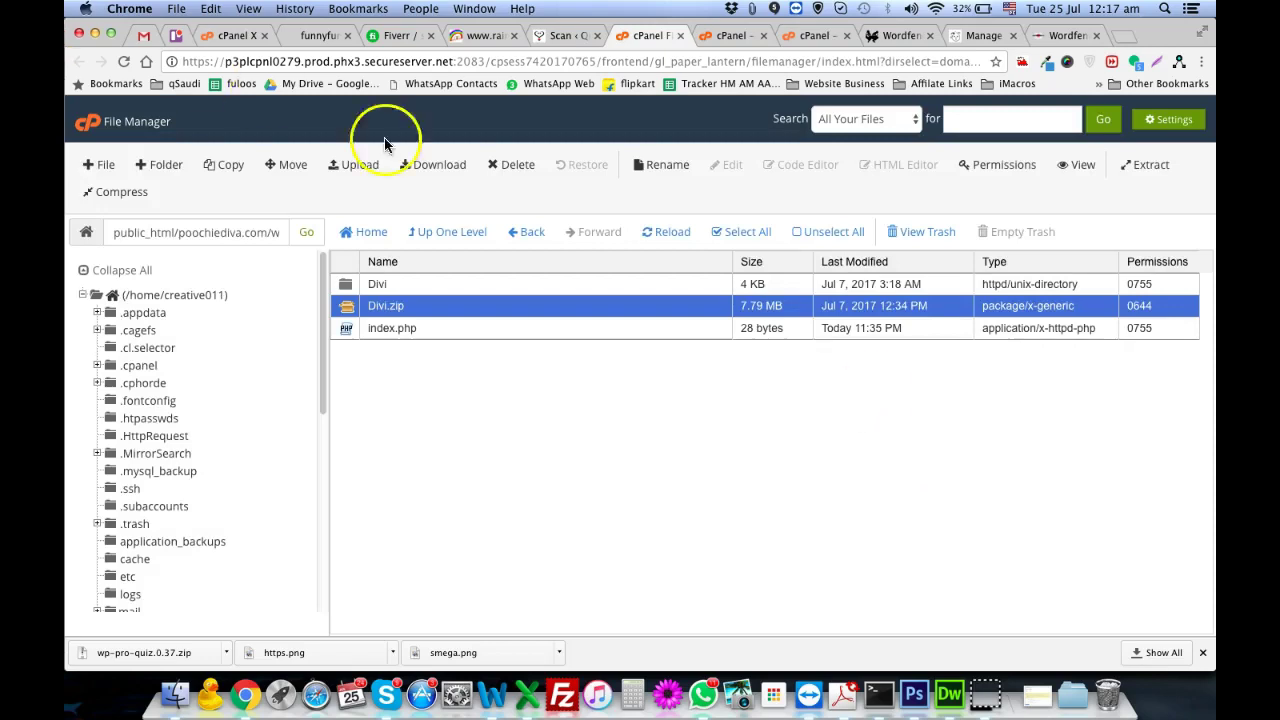
{"action": "left_click", "coordinate": [474, 231]}
{"action": "left_click", "coordinate": [475, 232]}
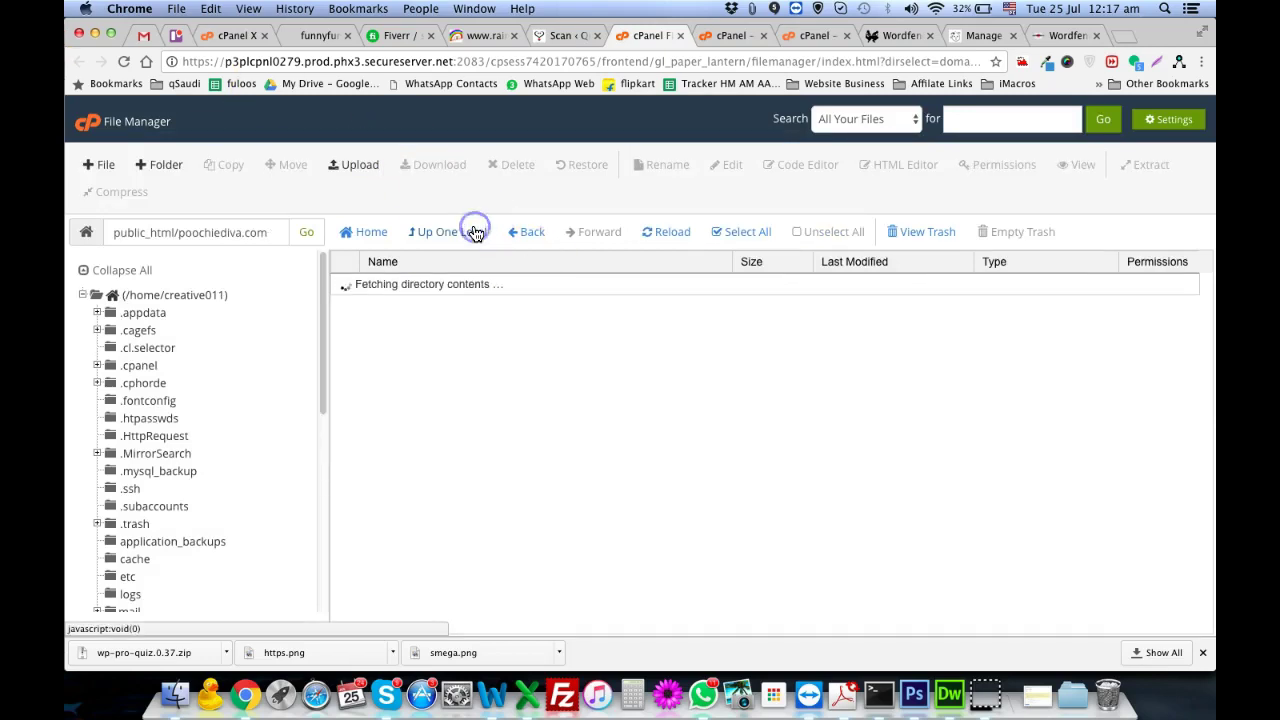
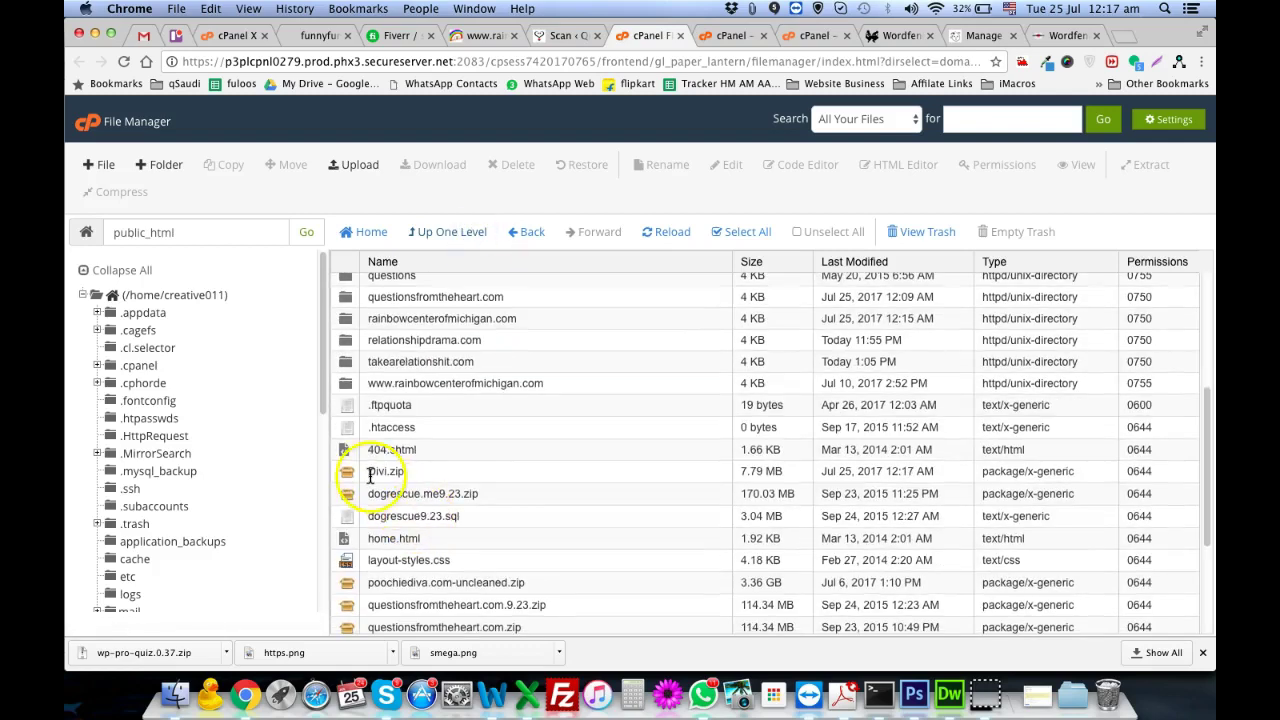
- Move Divi.zip from public_html through rainbowcenterofmichigan.com and wp-content into the themes folder
{"action": "left_click", "coordinate": [363, 476]}
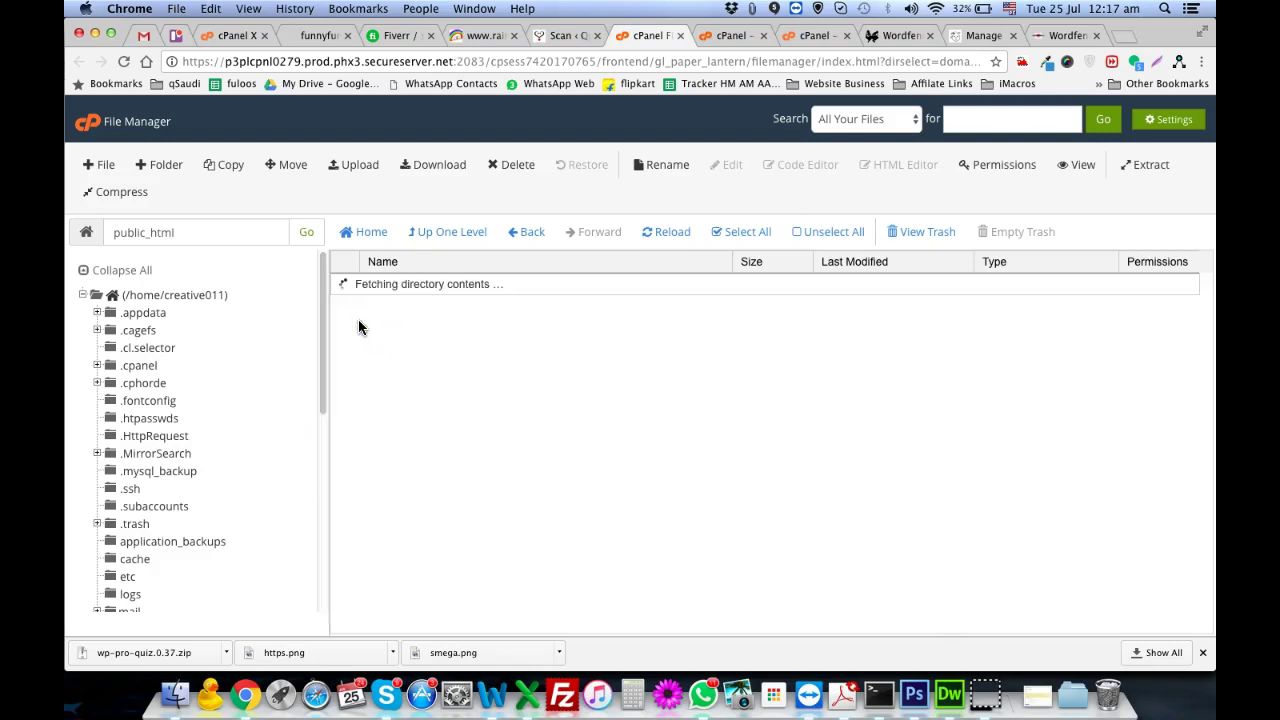
{"action": "scroll", "coordinate": [375, 365], "scroll_direction": "down", "scroll_amount": 10}
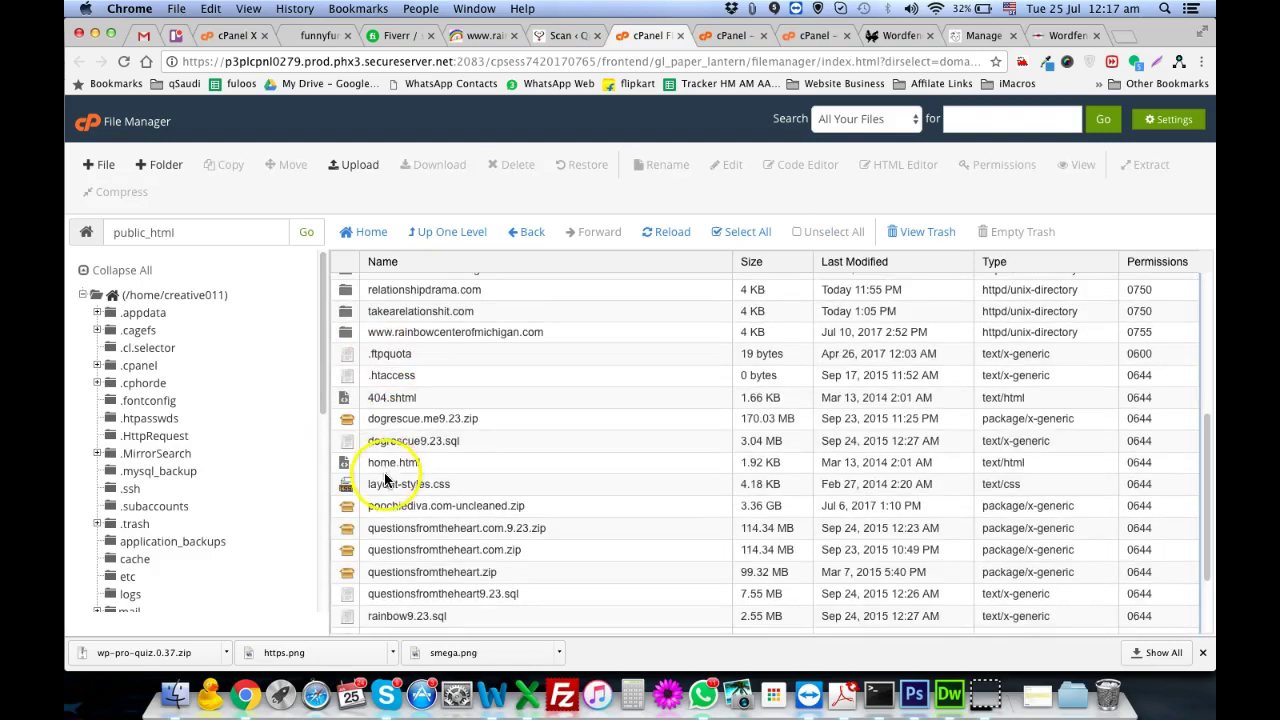
{"action": "scroll", "coordinate": [395, 448], "scroll_direction": "up", "scroll_amount": 5}
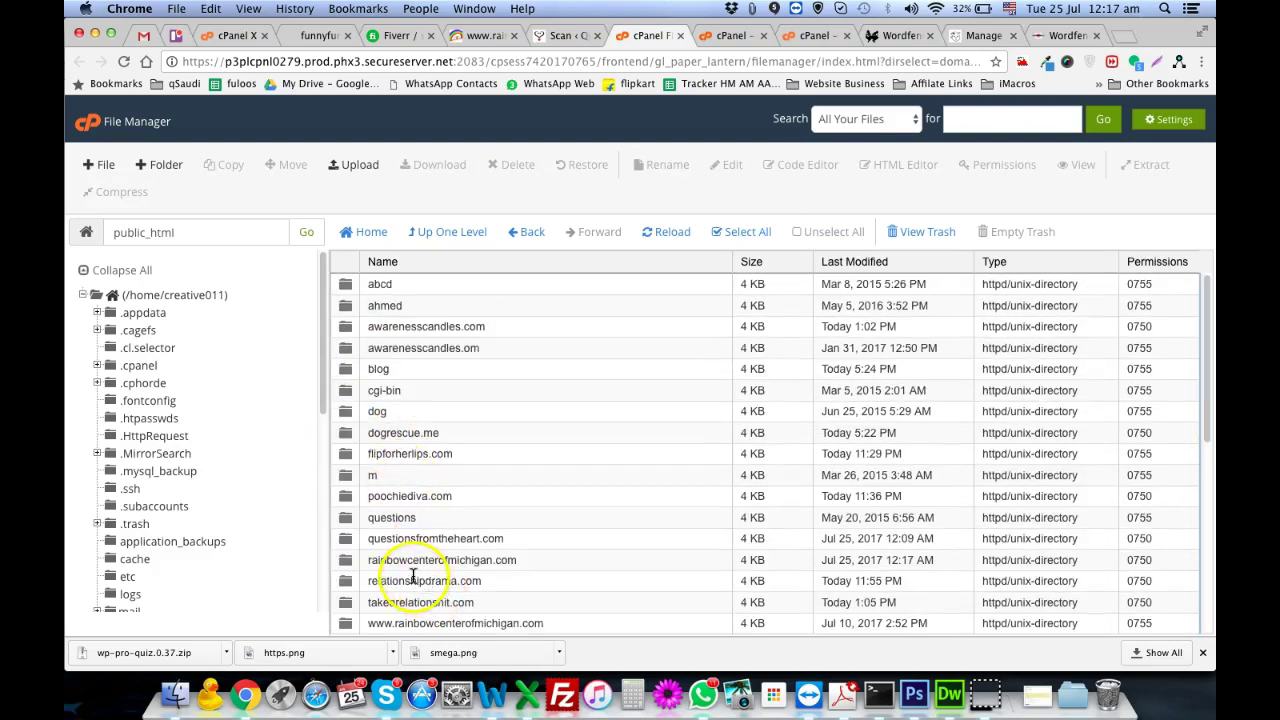
{"action": "double_click", "coordinate": [352, 560]}
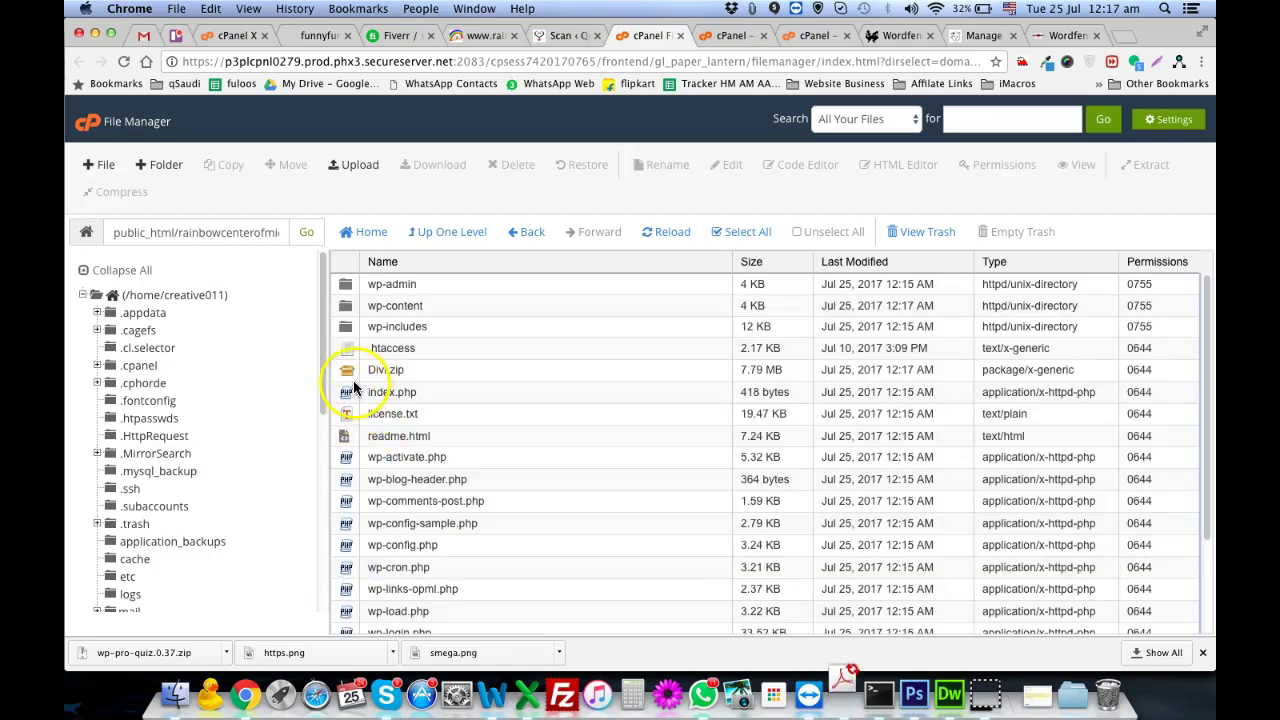
{"action": "left_click_drag", "start_coordinate": [345, 368], "coordinate": [355, 309]}
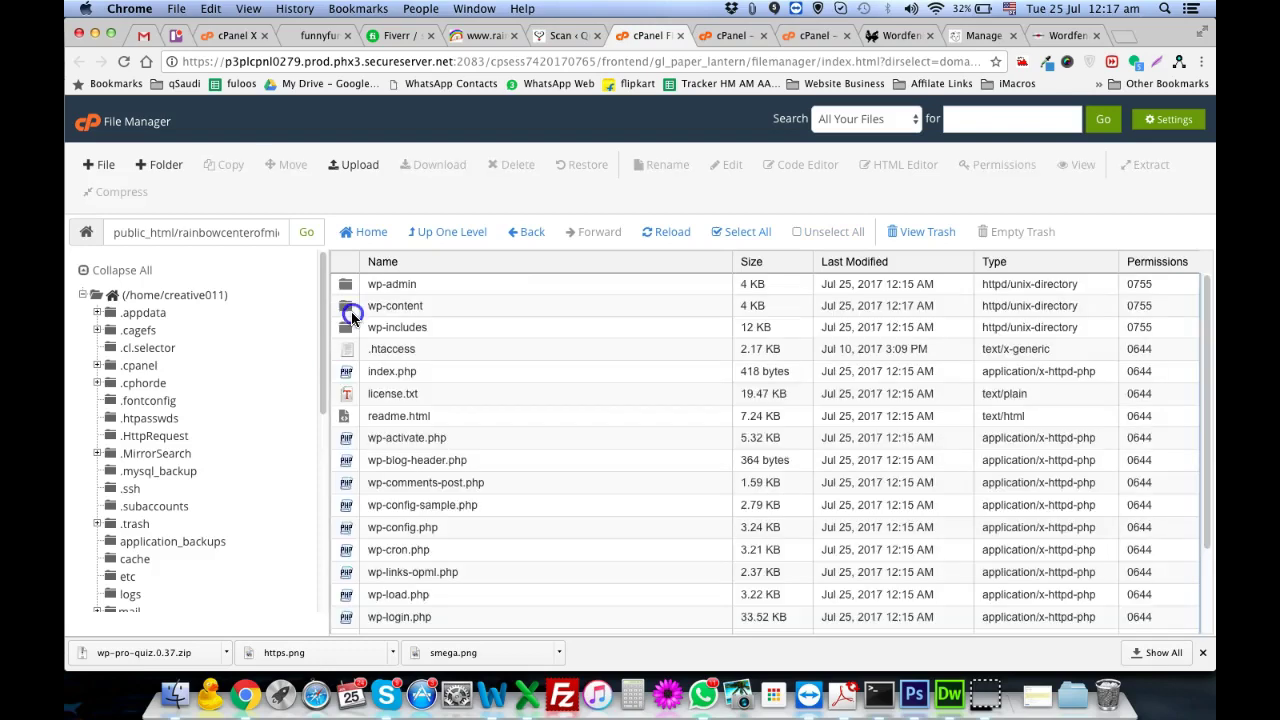
{"action": "double_click", "coordinate": [350, 308]}
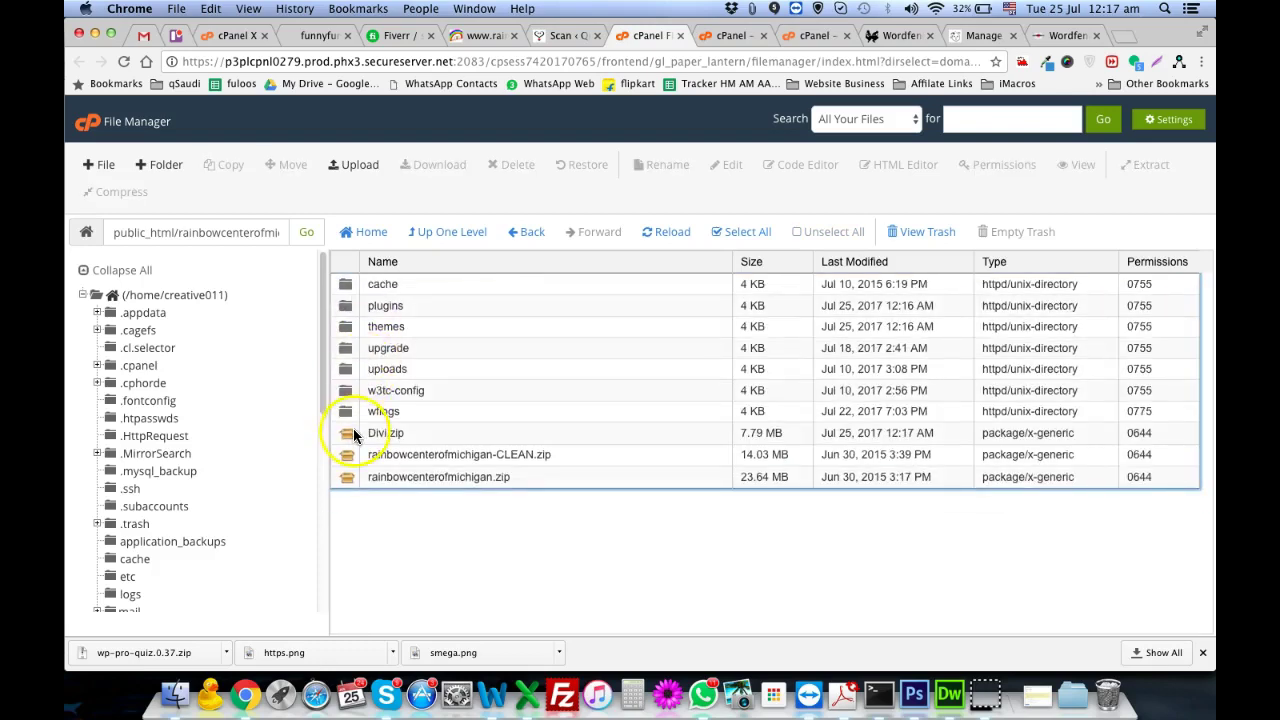
{"action": "left_click_drag", "start_coordinate": [353, 428], "coordinate": [354, 328]}
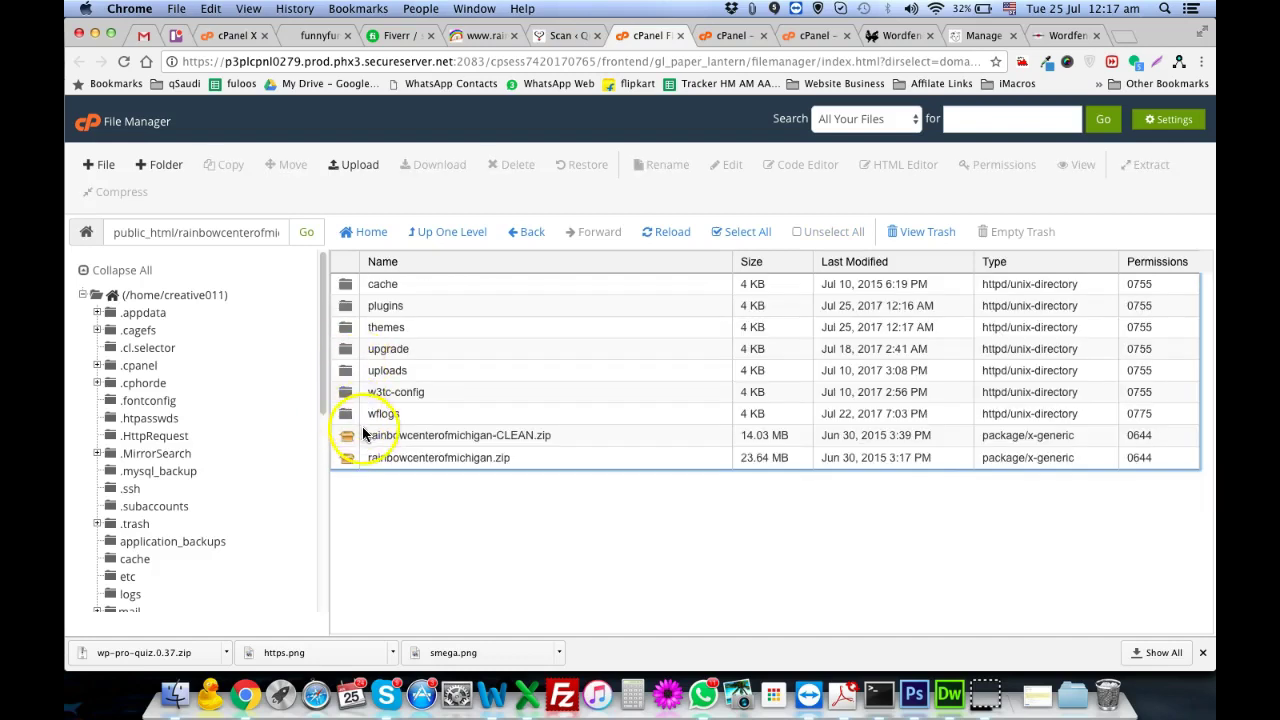
{"action": "left_click_drag", "start_coordinate": [365, 435], "coordinate": [352, 330]}
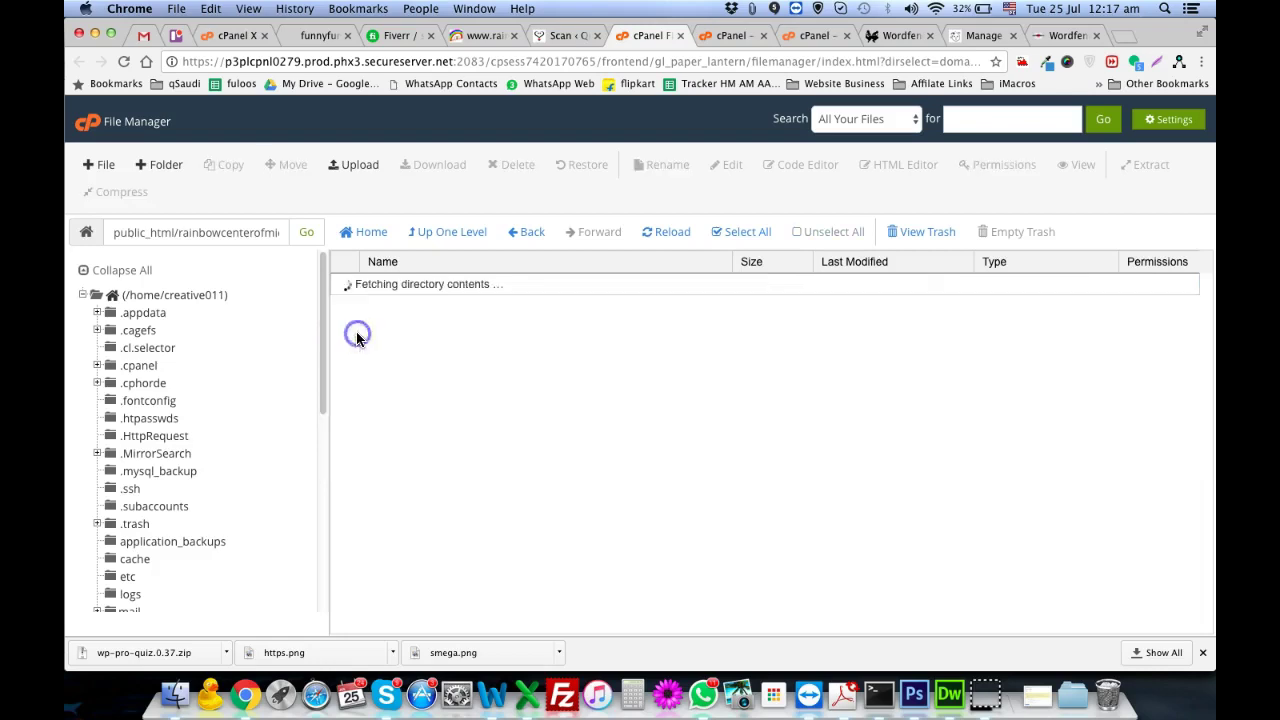
- Move the old Divi theme folder in themes to the trash
{"action": "left_click", "coordinate": [352, 286]}
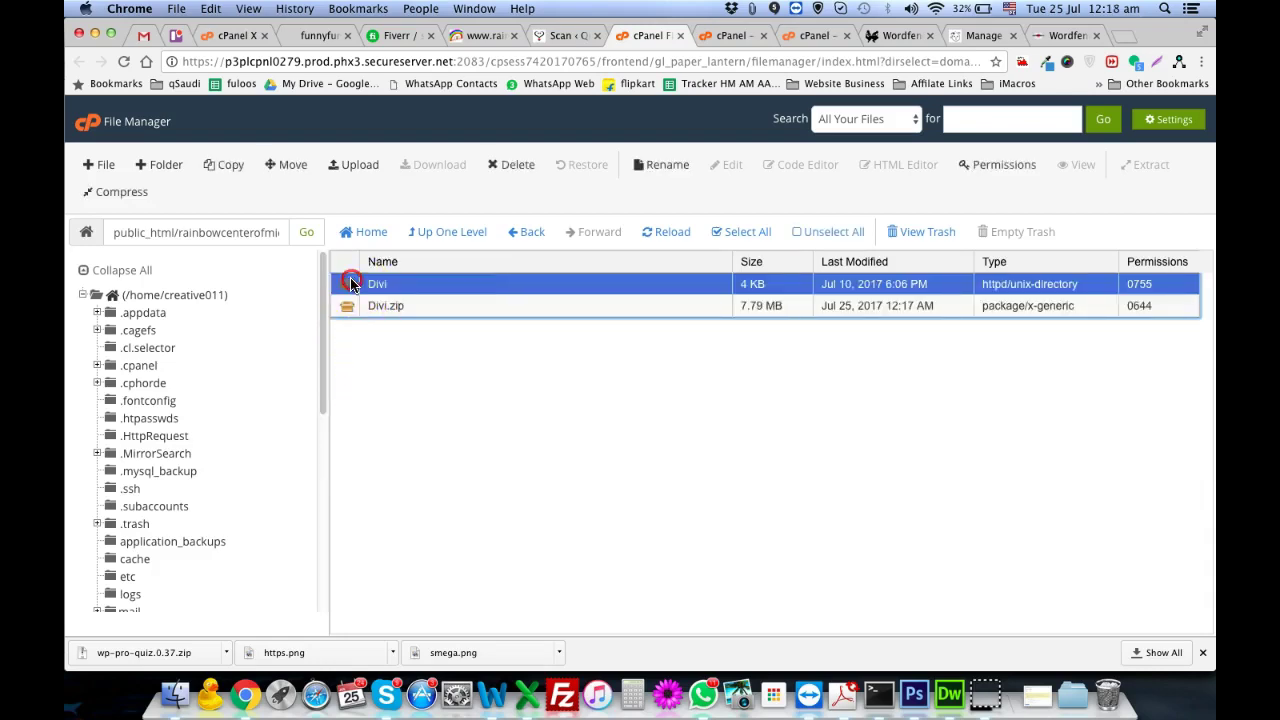
{"action": "right_click", "coordinate": [352, 284]}
{"action": "left_click", "coordinate": [440, 392]}
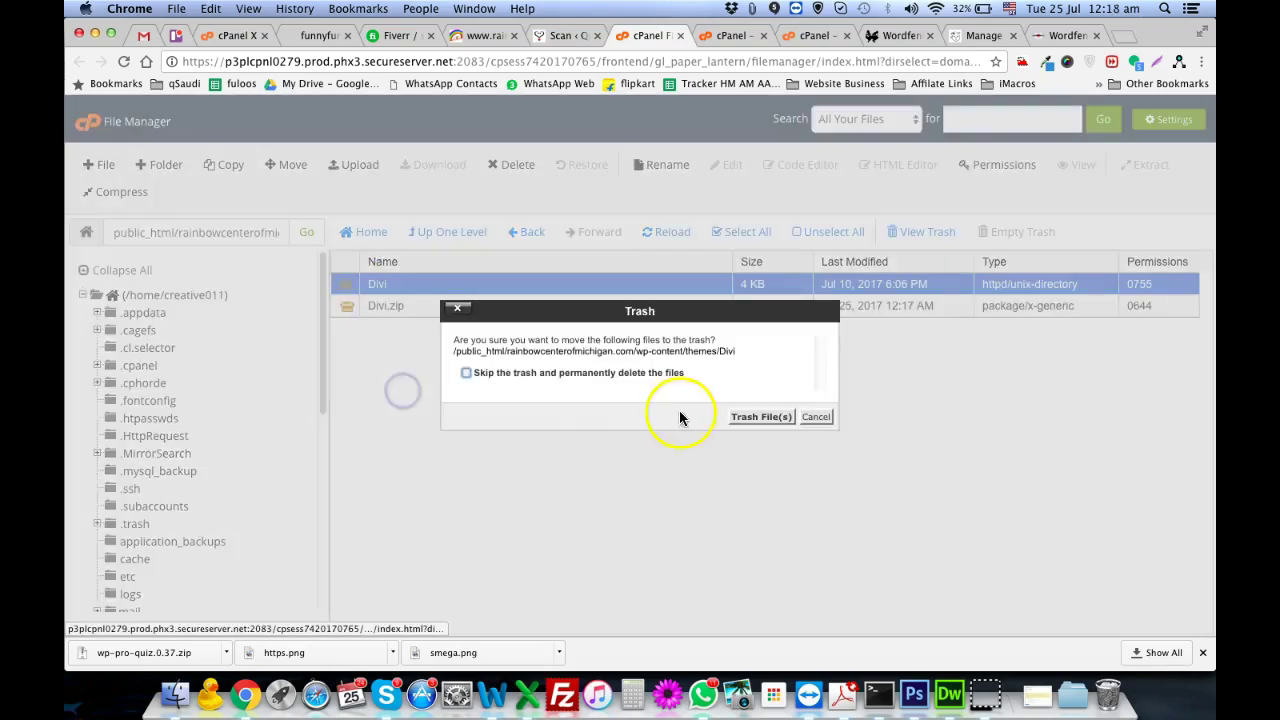
{"action": "left_click", "coordinate": [760, 420]}
- Extract Divi.zip into the themes folder and dismiss the extraction results
{"action": "left_click", "coordinate": [366, 286]}
{"action": "right_click", "coordinate": [366, 286]}
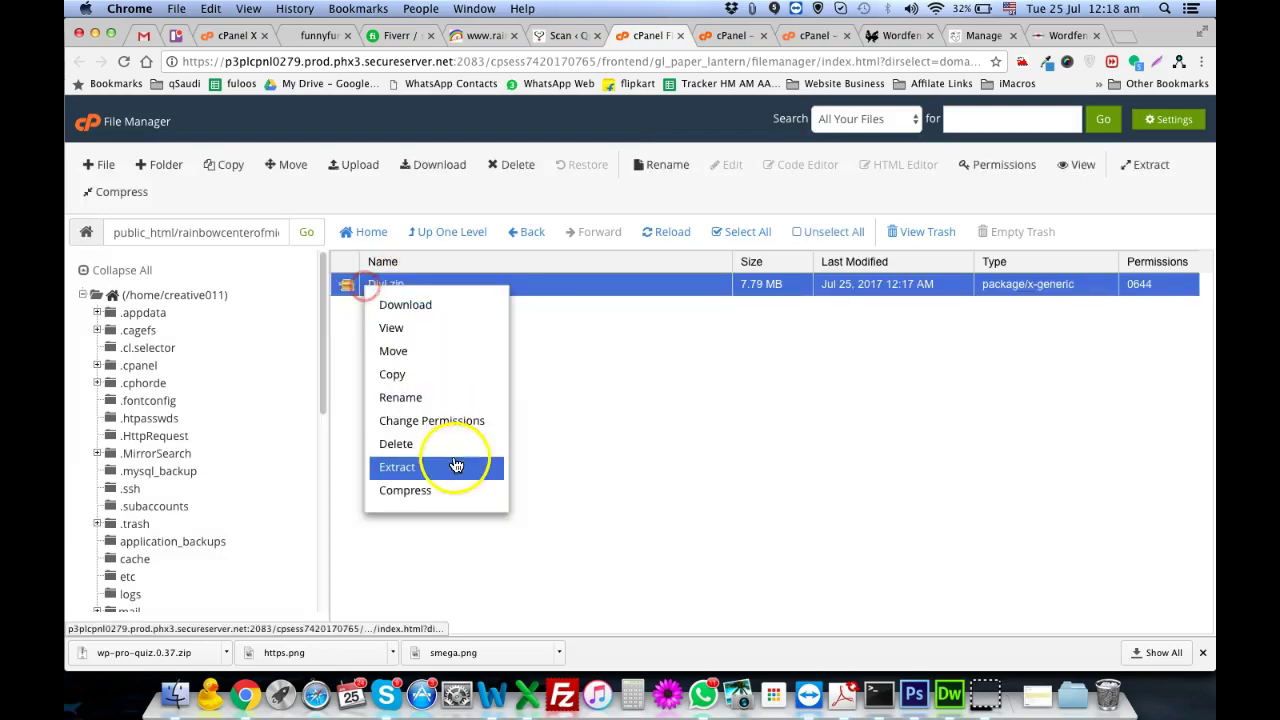
{"action": "left_click", "coordinate": [452, 472]}
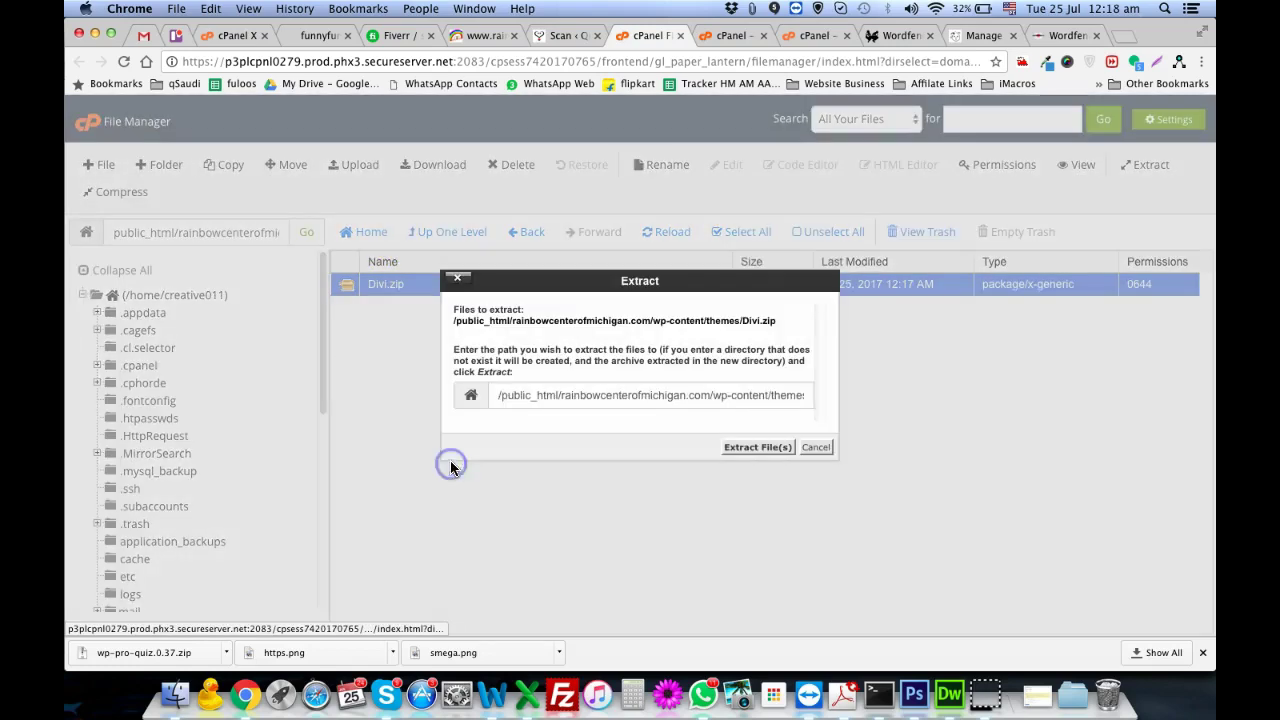
{"action": "left_click", "coordinate": [770, 448]}
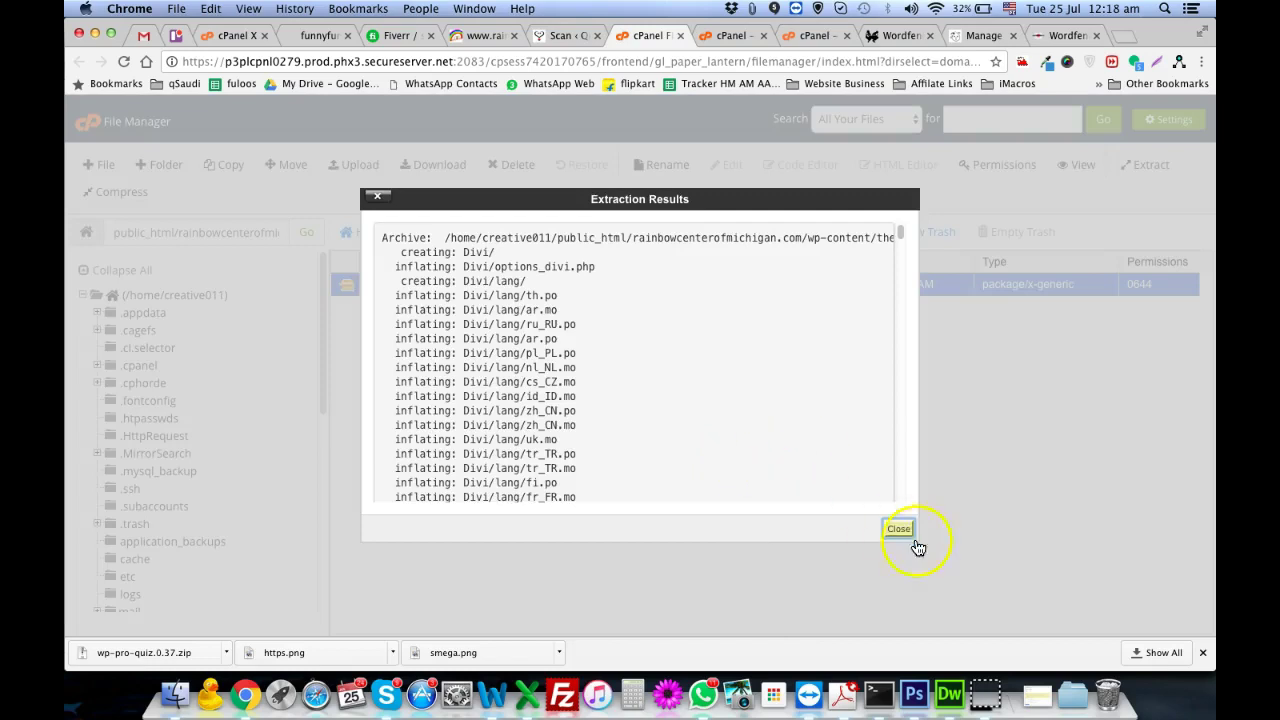
{"action": "left_click", "coordinate": [896, 528]}
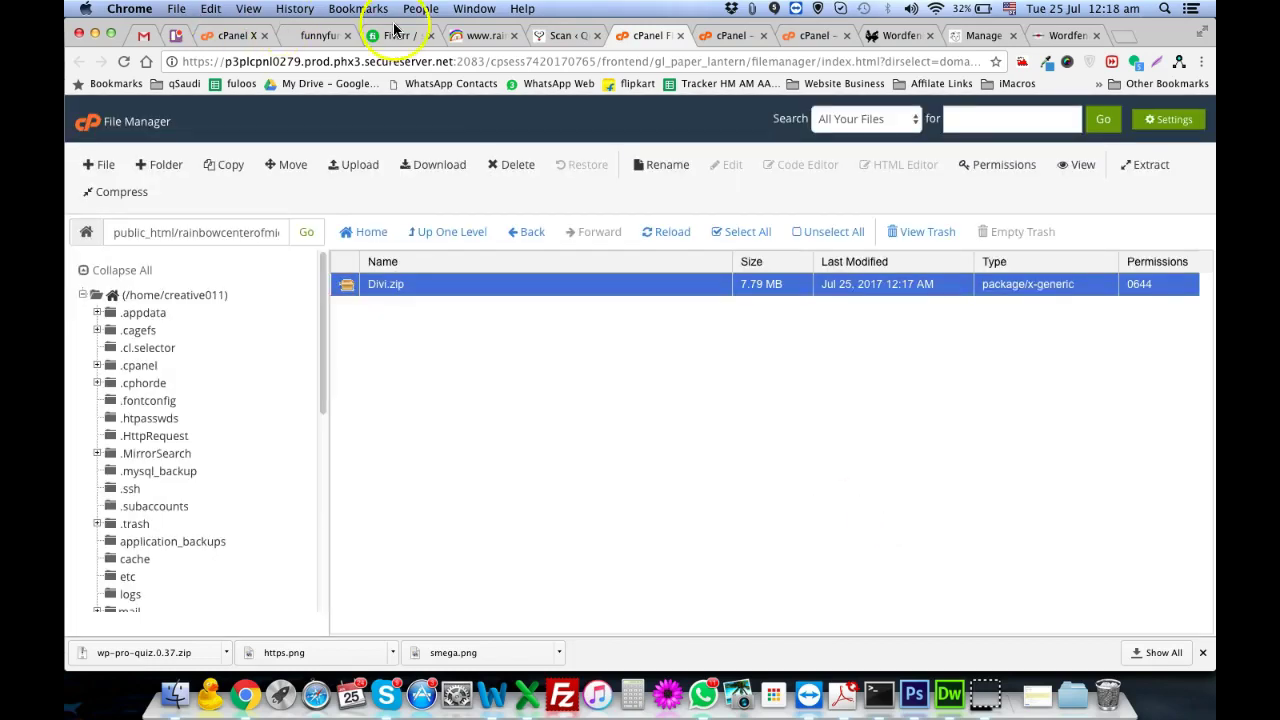
{"action": "left_click", "coordinate": [480, 36]}
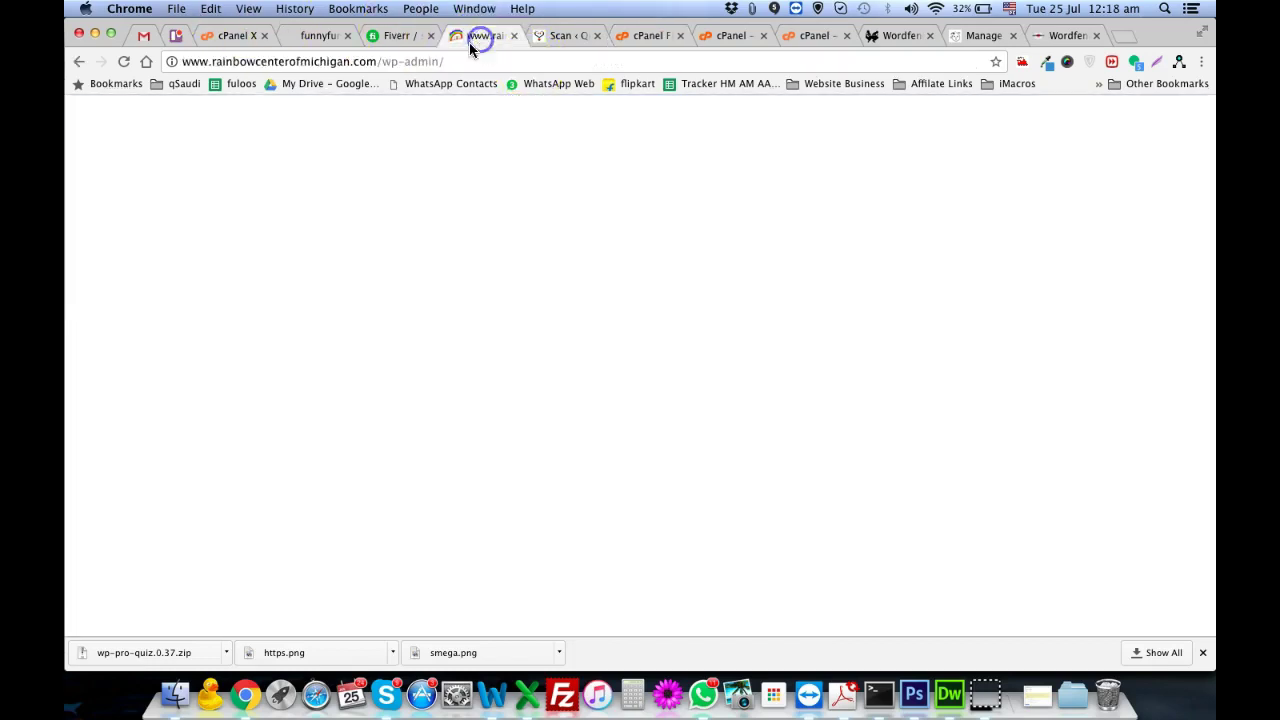
{"action": "left_click", "coordinate": [124, 62]}
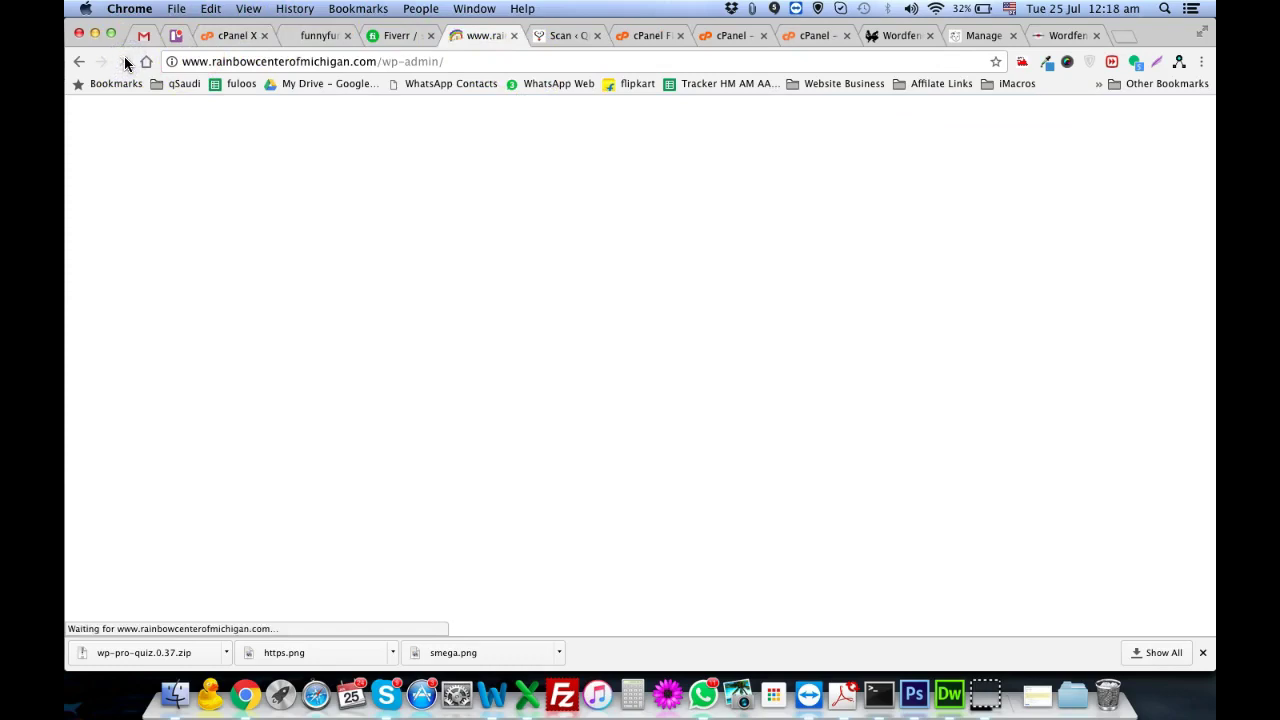
{"action": "left_click", "coordinate": [562, 38]}
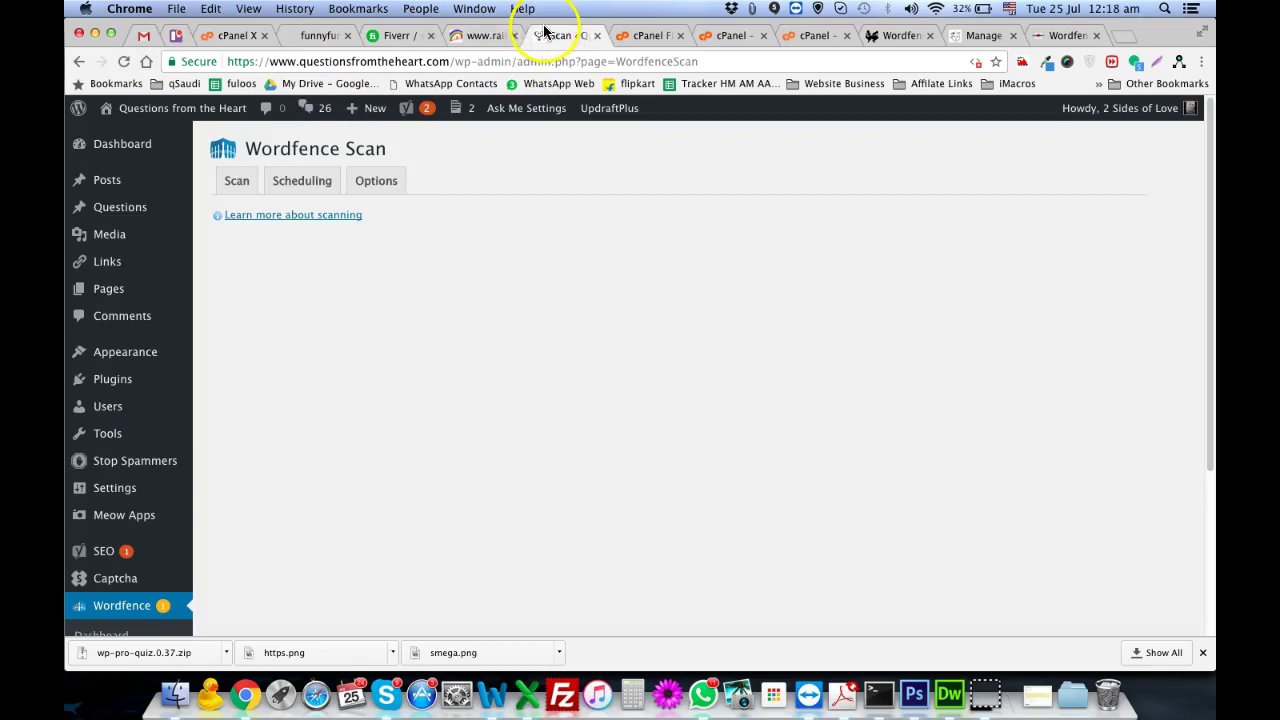
{"action": "left_click_drag", "start_coordinate": [557, 37], "coordinate": [868, 36]}
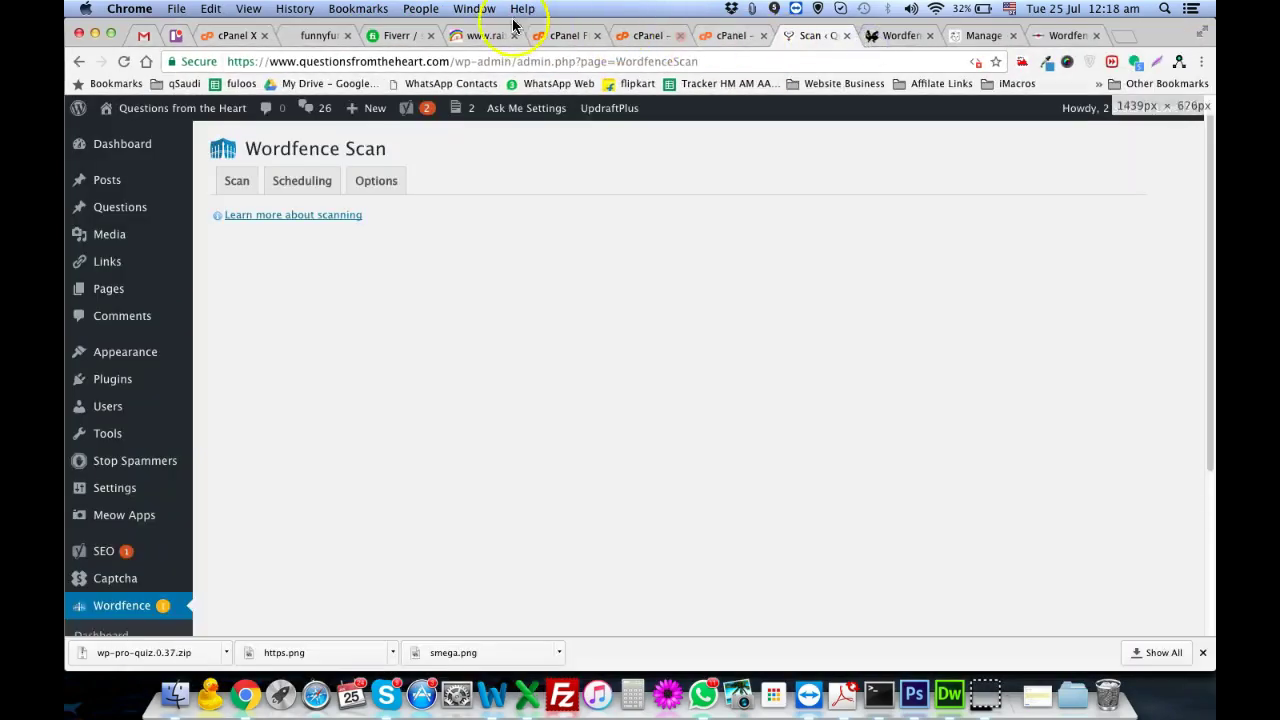
{"action": "left_click", "coordinate": [484, 38]}
{"action": "left_click", "coordinate": [565, 37]}
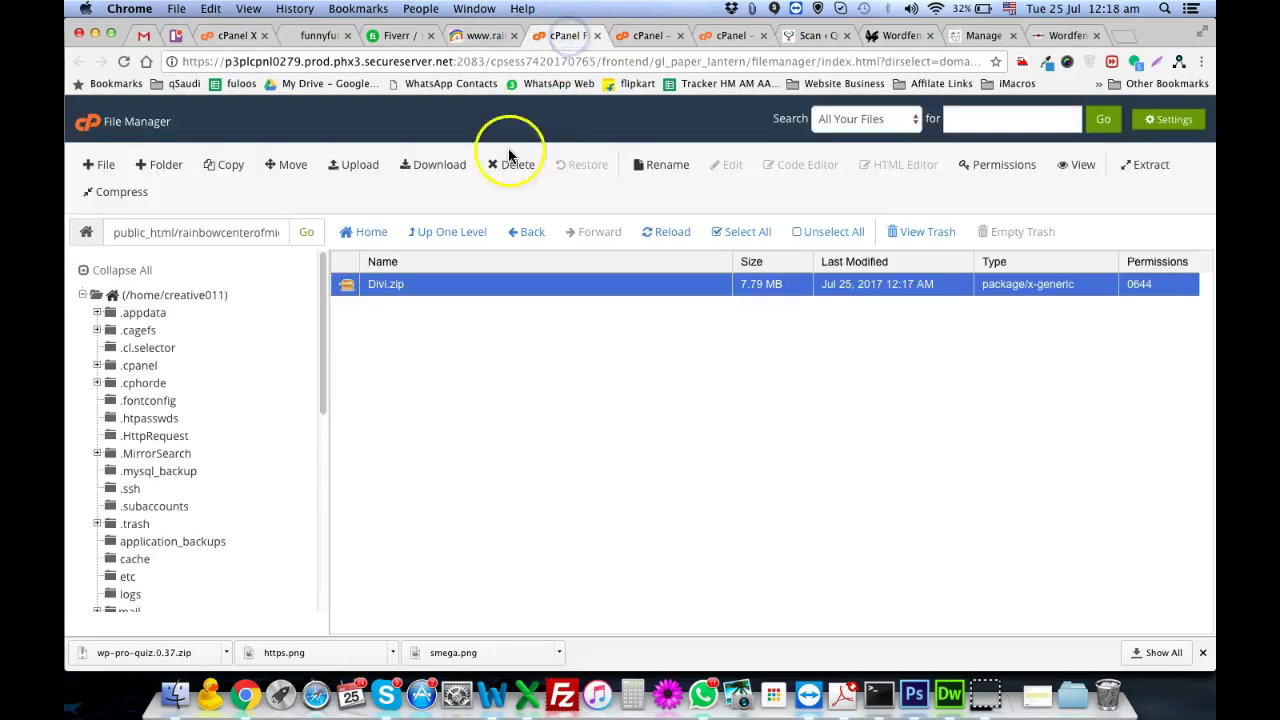
- Trash the w3tc-config and wflogs folders from wp-content
{"action": "left_click", "coordinate": [478, 234]}
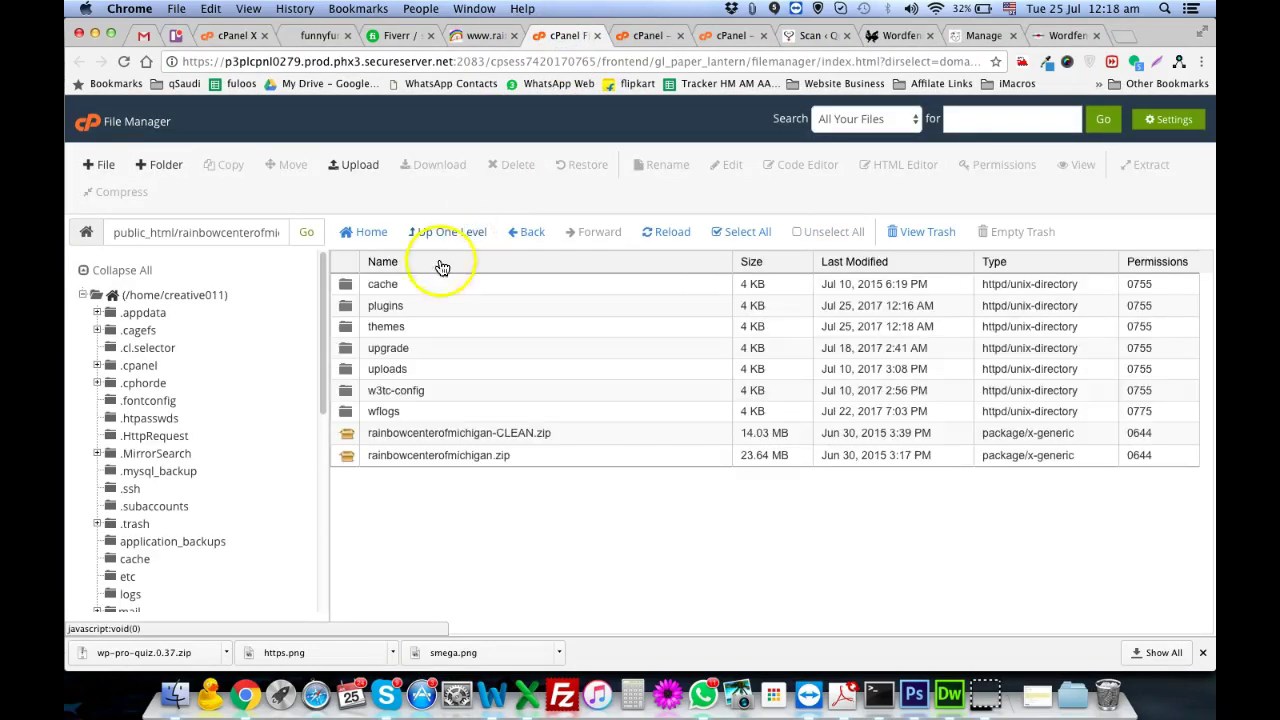
{"action": "double_click", "coordinate": [345, 330]}
{"action": "left_click", "coordinate": [445, 233]}
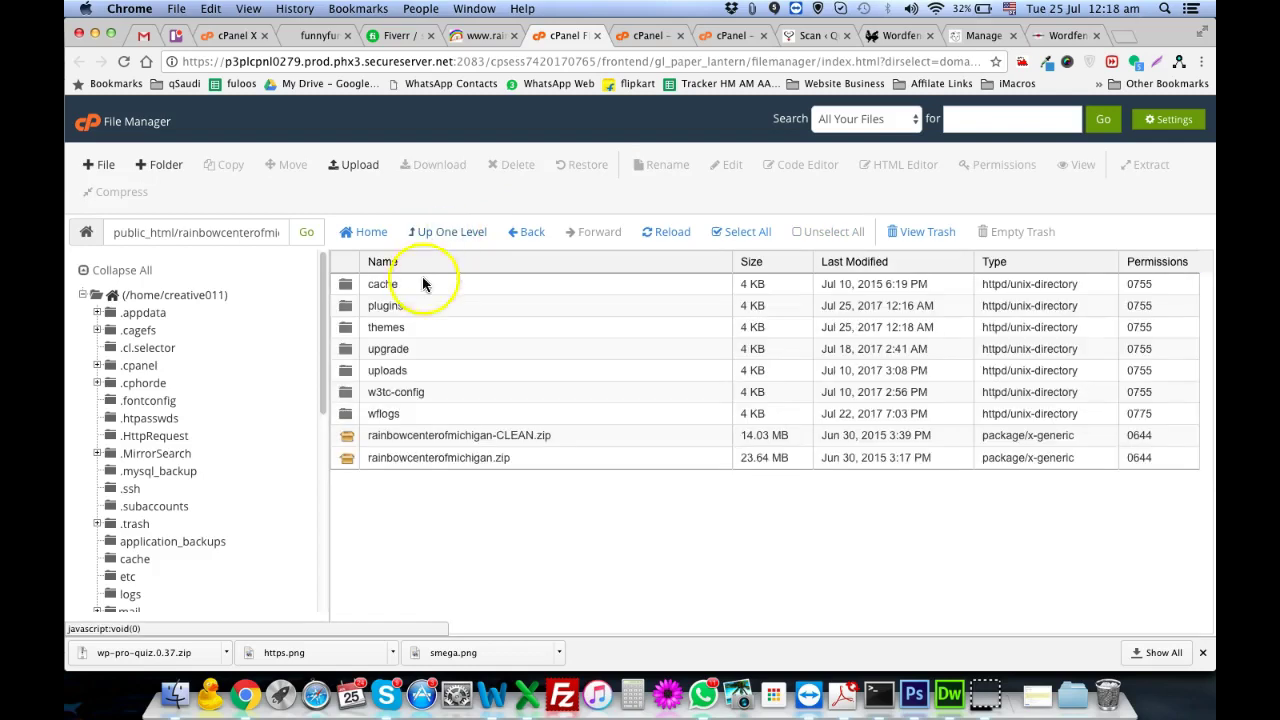
{"action": "left_click", "coordinate": [350, 398]}
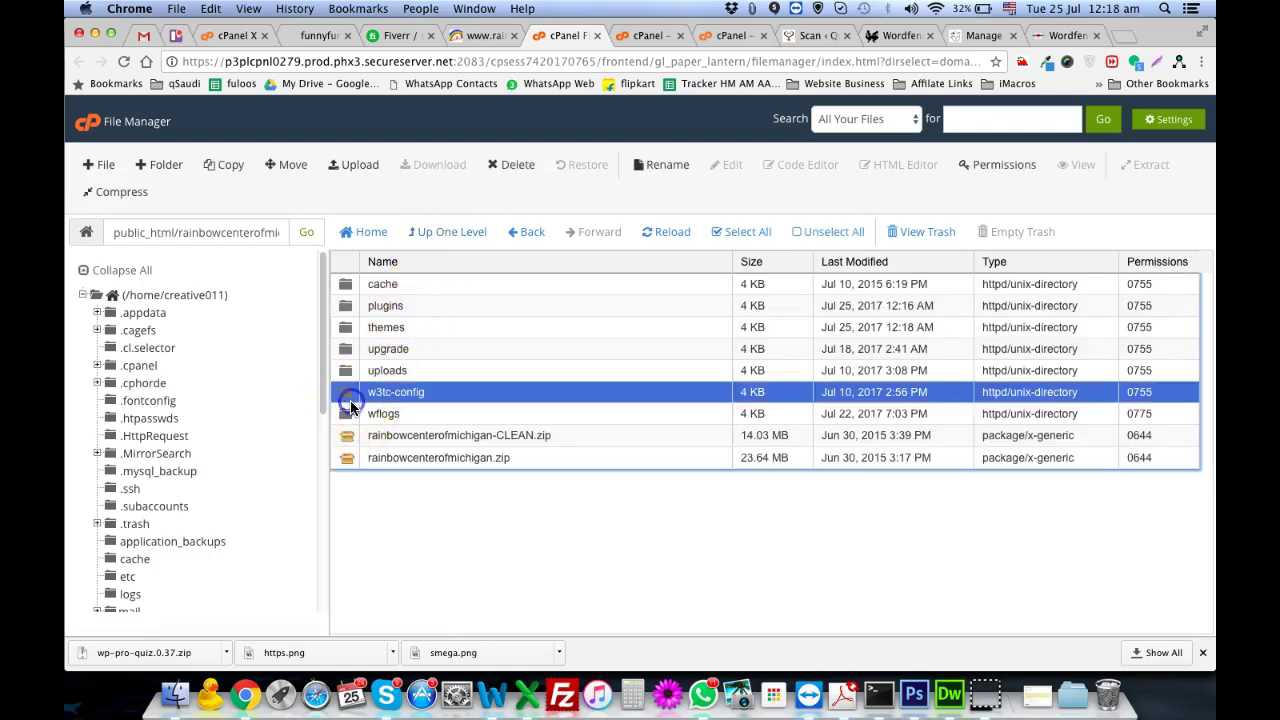
{"action": "left_click", "coordinate": [352, 413], "text": "shift"}
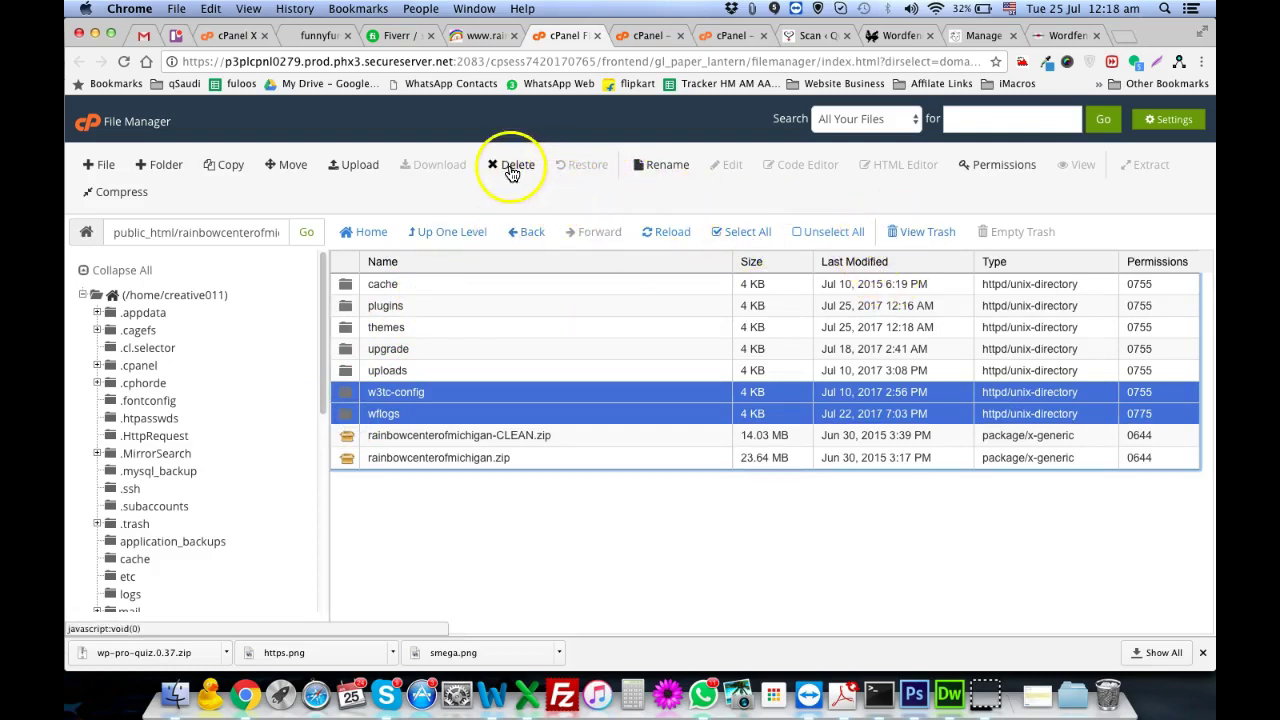
{"action": "right_click", "coordinate": [418, 404]}
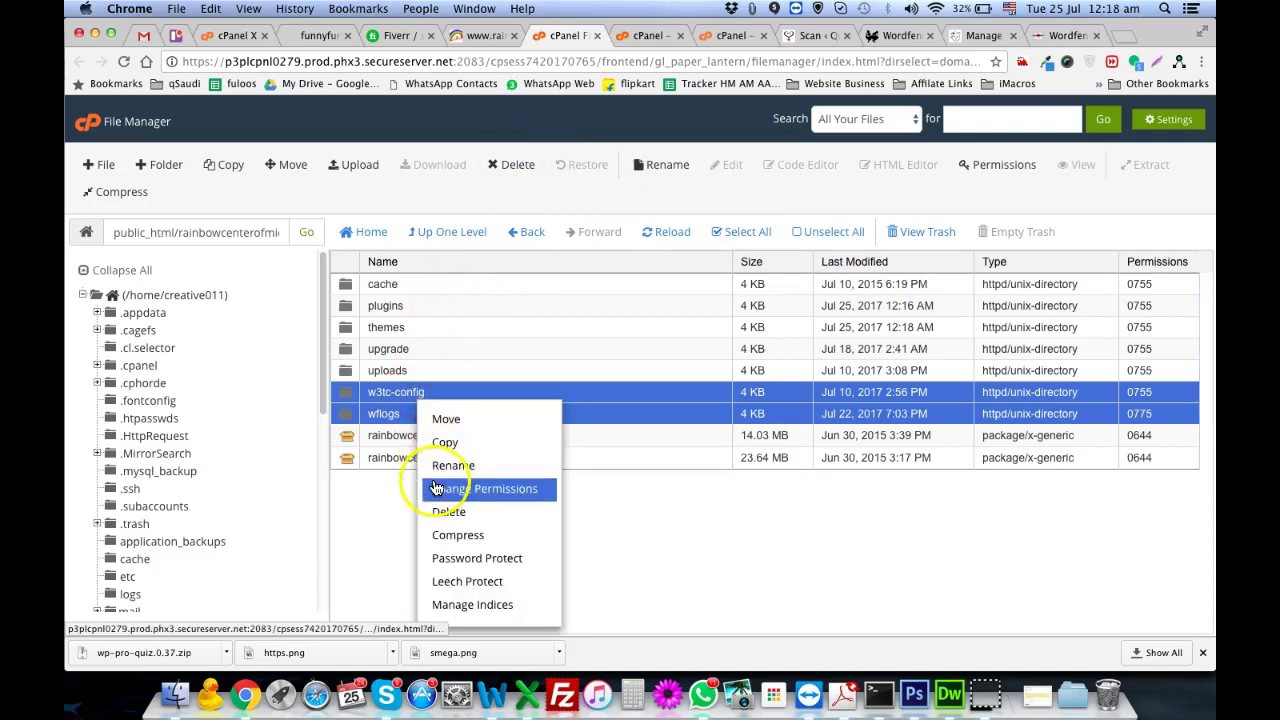
{"action": "left_click", "coordinate": [442, 512]}
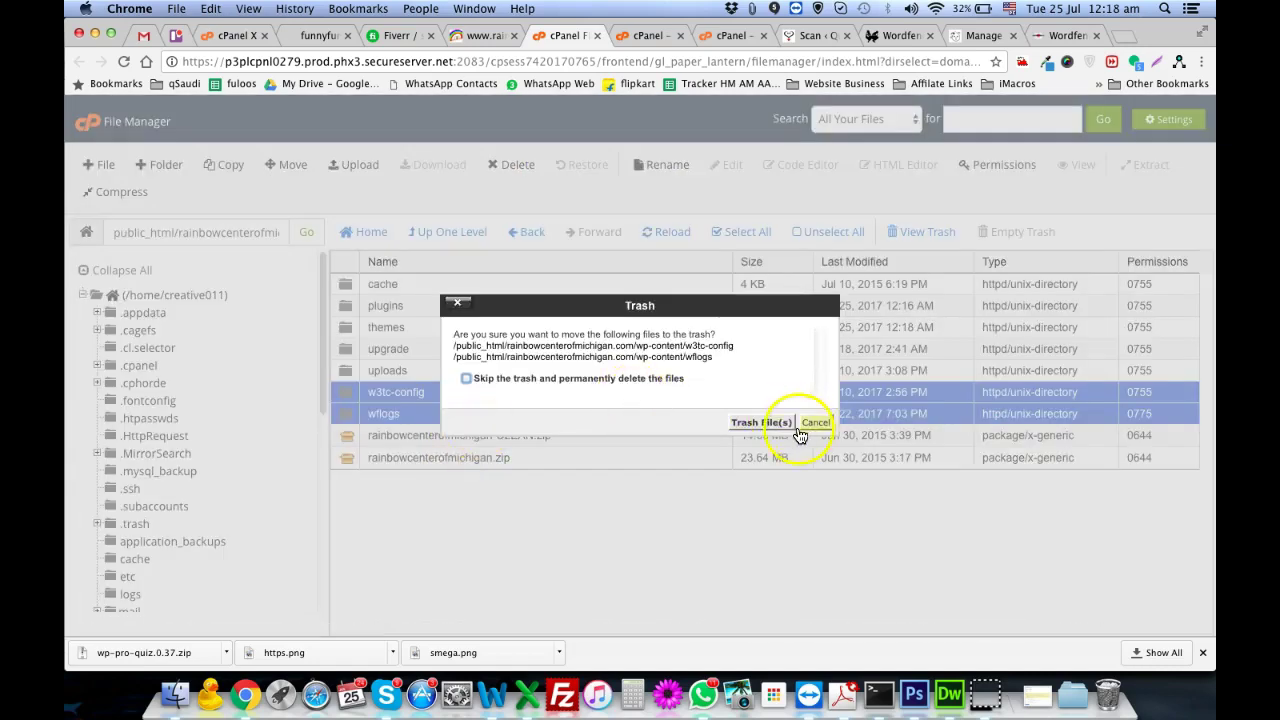
{"action": "left_click", "coordinate": [778, 425]}
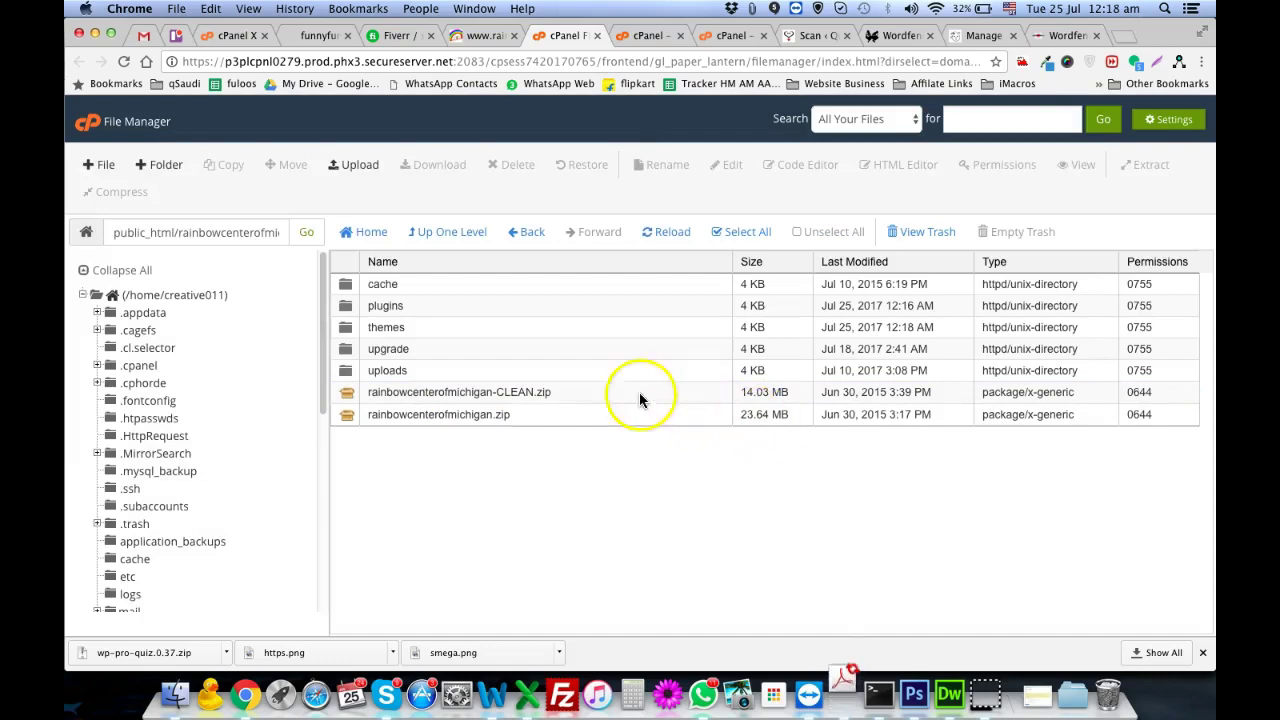
- Move the wp-content cache folder to the trash
{"action": "left_click", "coordinate": [355, 287]}
{"action": "right_click", "coordinate": [355, 287]}
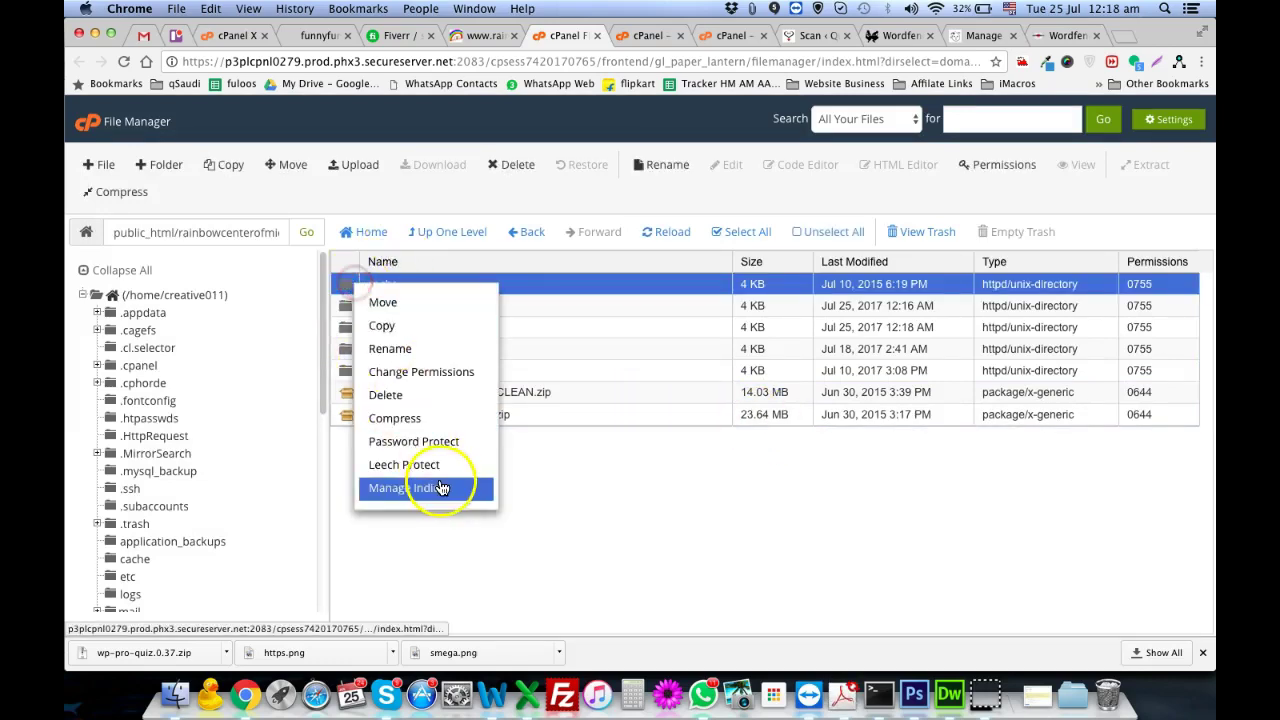
{"action": "left_click", "coordinate": [435, 402]}
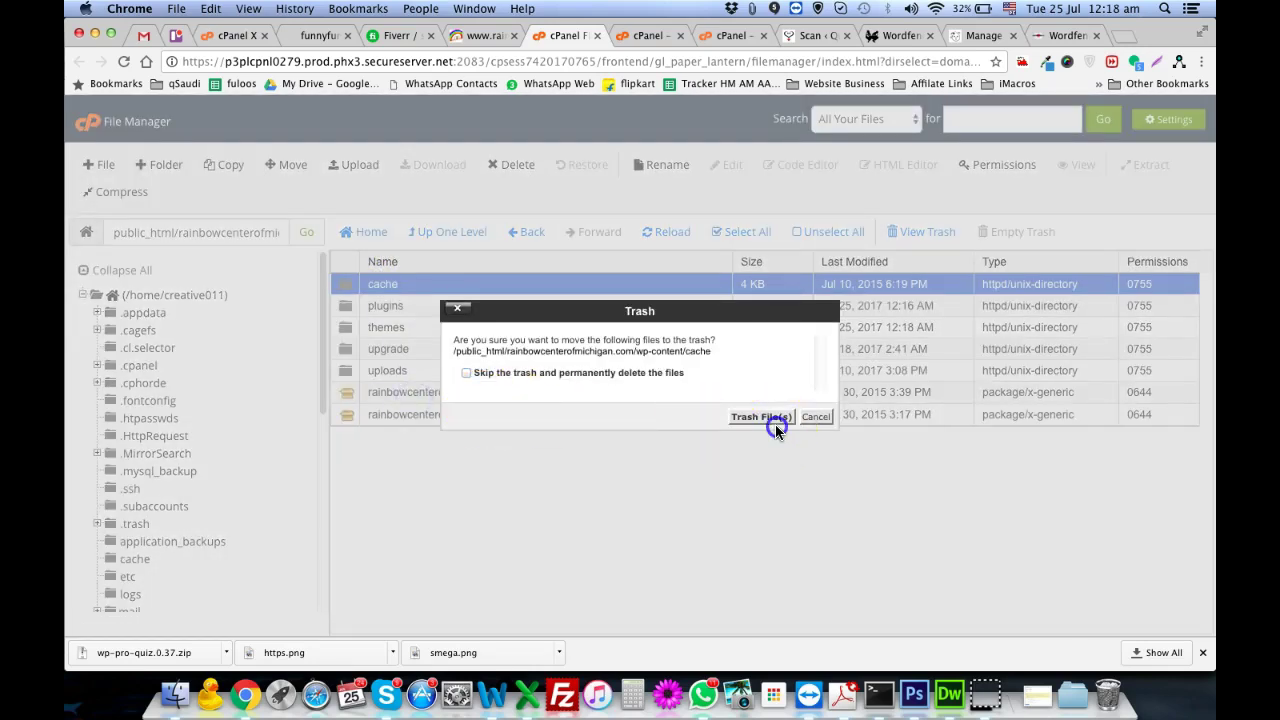
{"action": "left_click", "coordinate": [775, 424]}
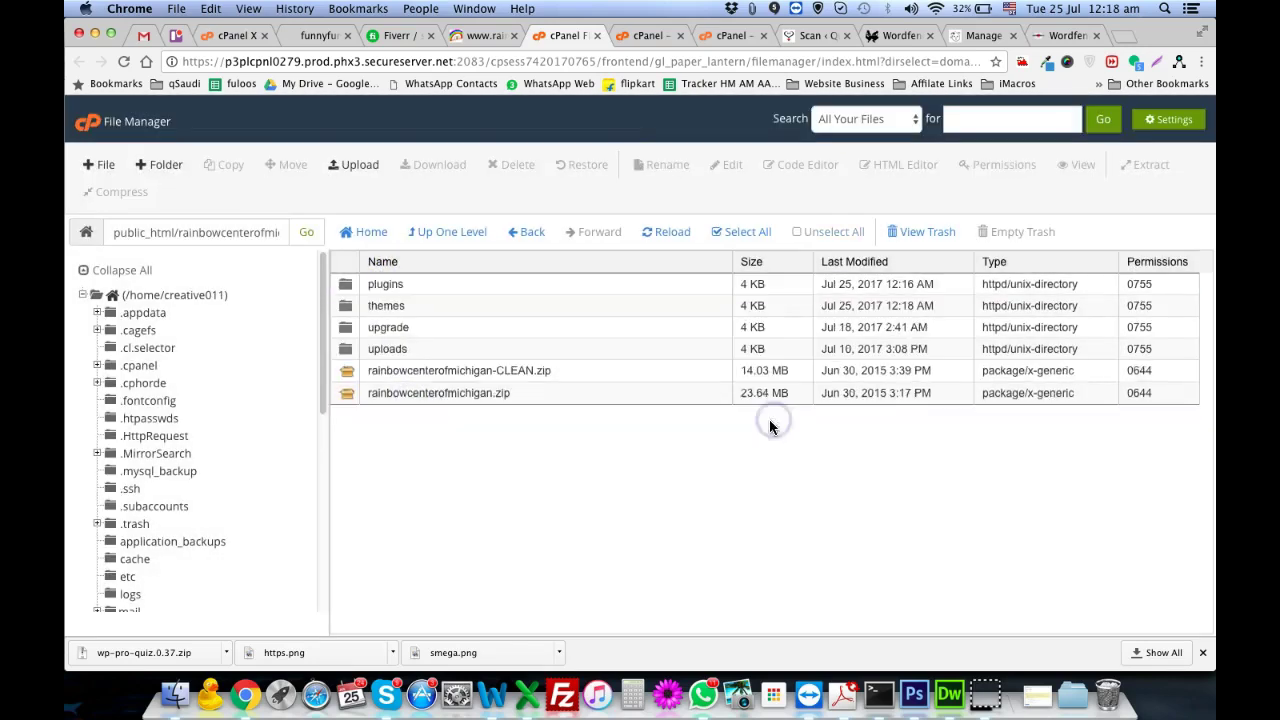
- Browse uploads > 2017 > 07 to check the month folder is empty
{"action": "double_click", "coordinate": [355, 349]}
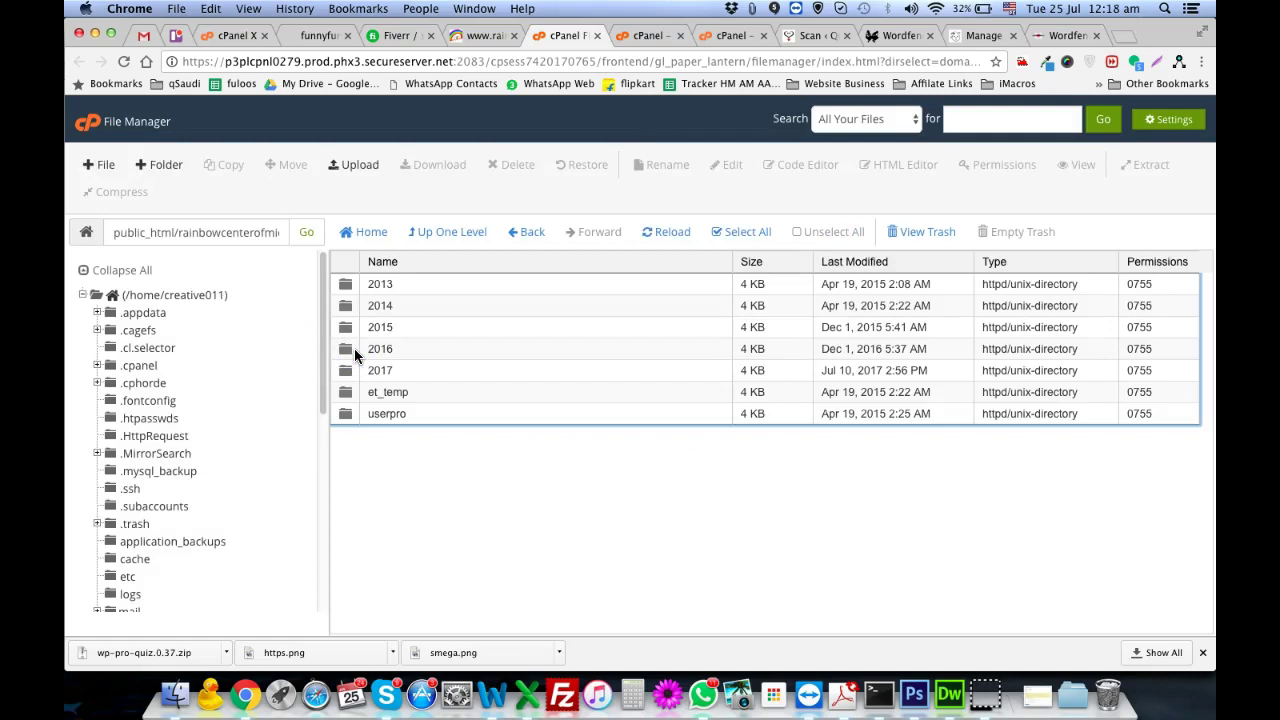
{"action": "left_click", "coordinate": [360, 372]}
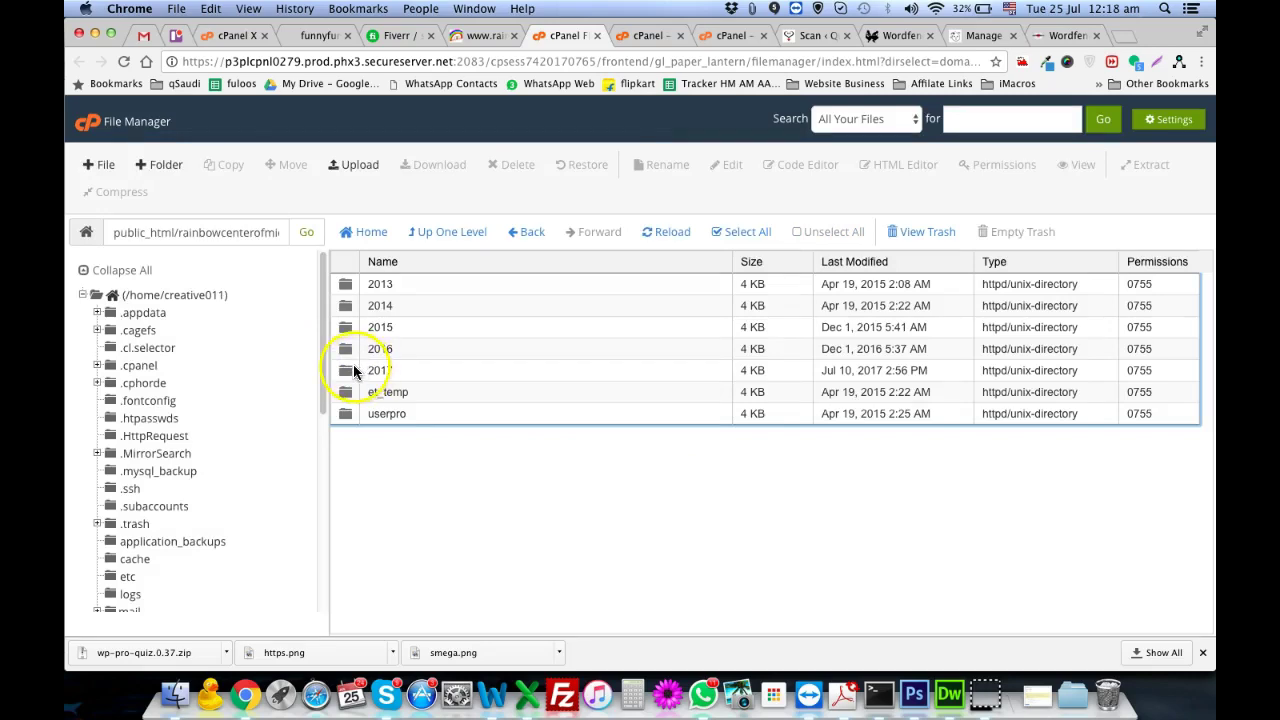
{"action": "double_click", "coordinate": [353, 370]}
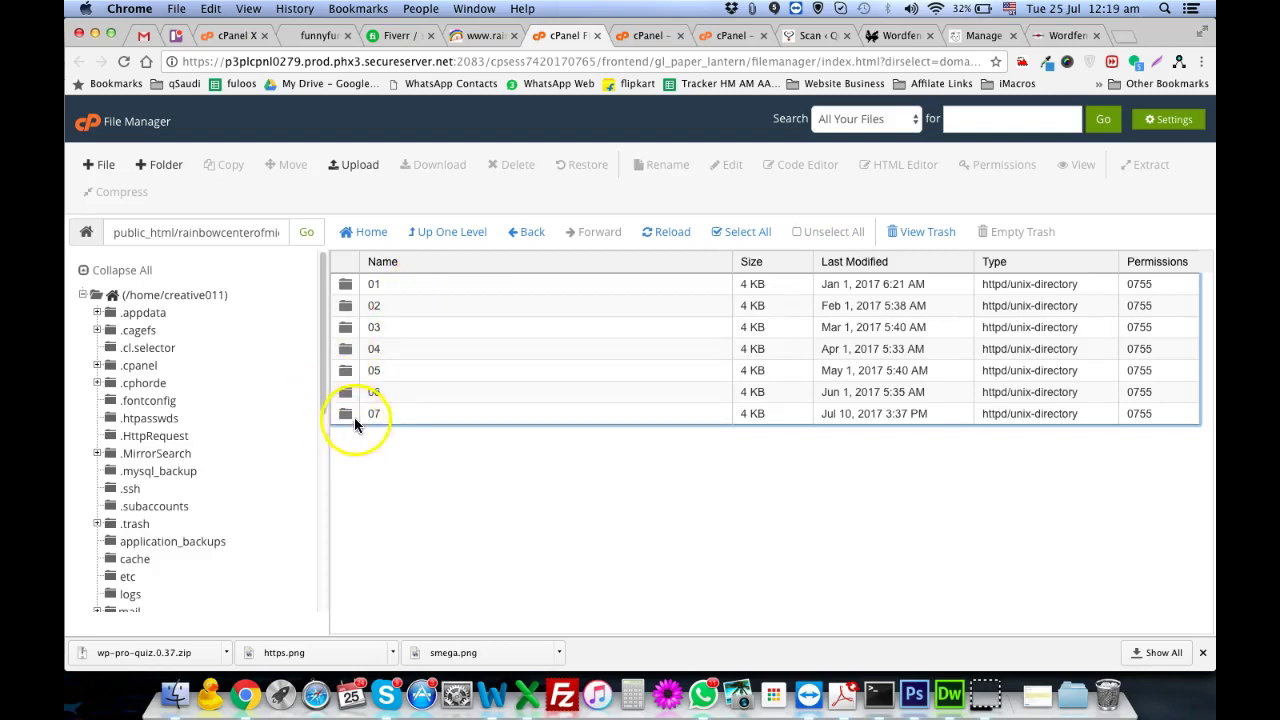
{"action": "double_click", "coordinate": [352, 416]}
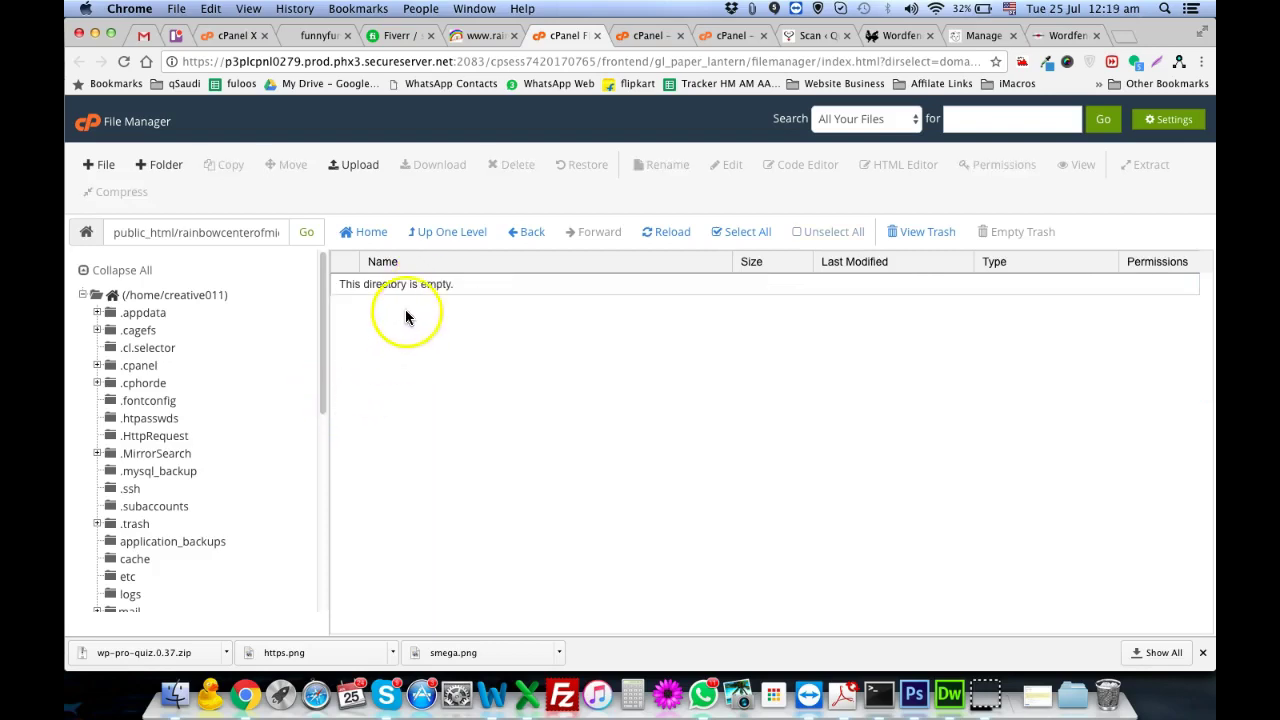
{"action": "left_click", "coordinate": [434, 237]}
- Go back up to wp-content and reload the site's wp-admin page
{"action": "left_click", "coordinate": [434, 237]}
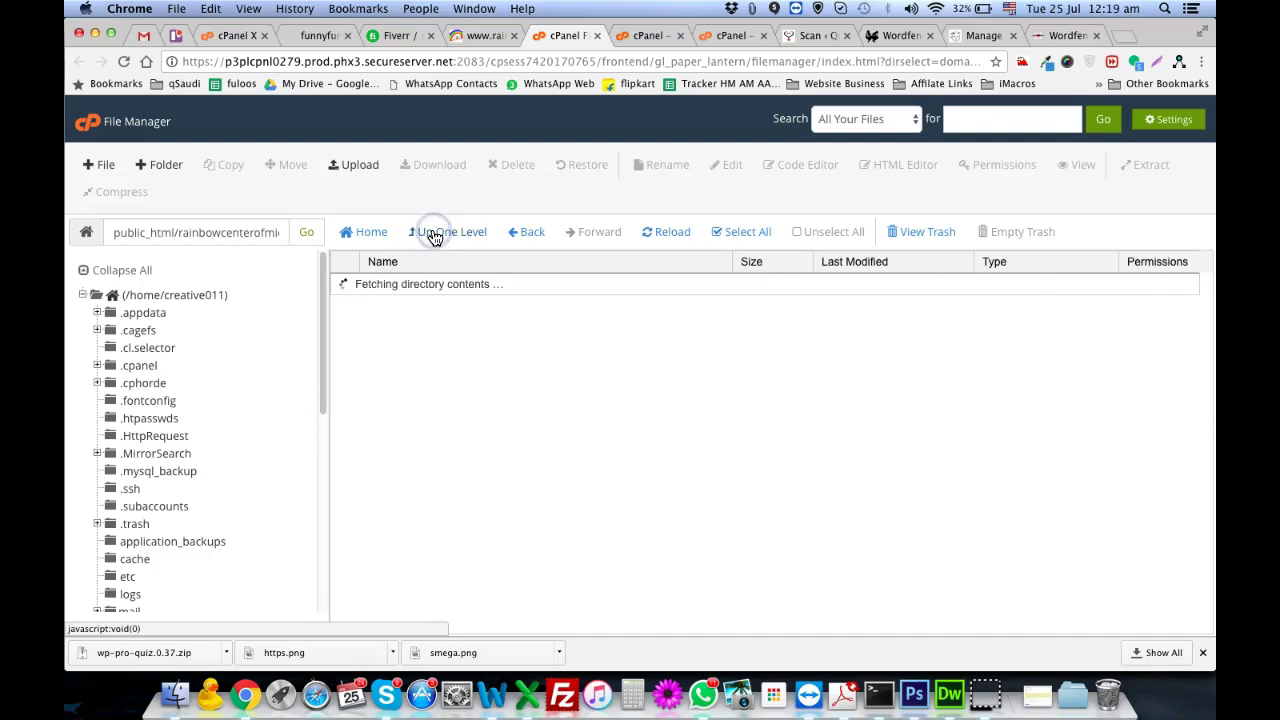
{"action": "left_click", "coordinate": [434, 237]}
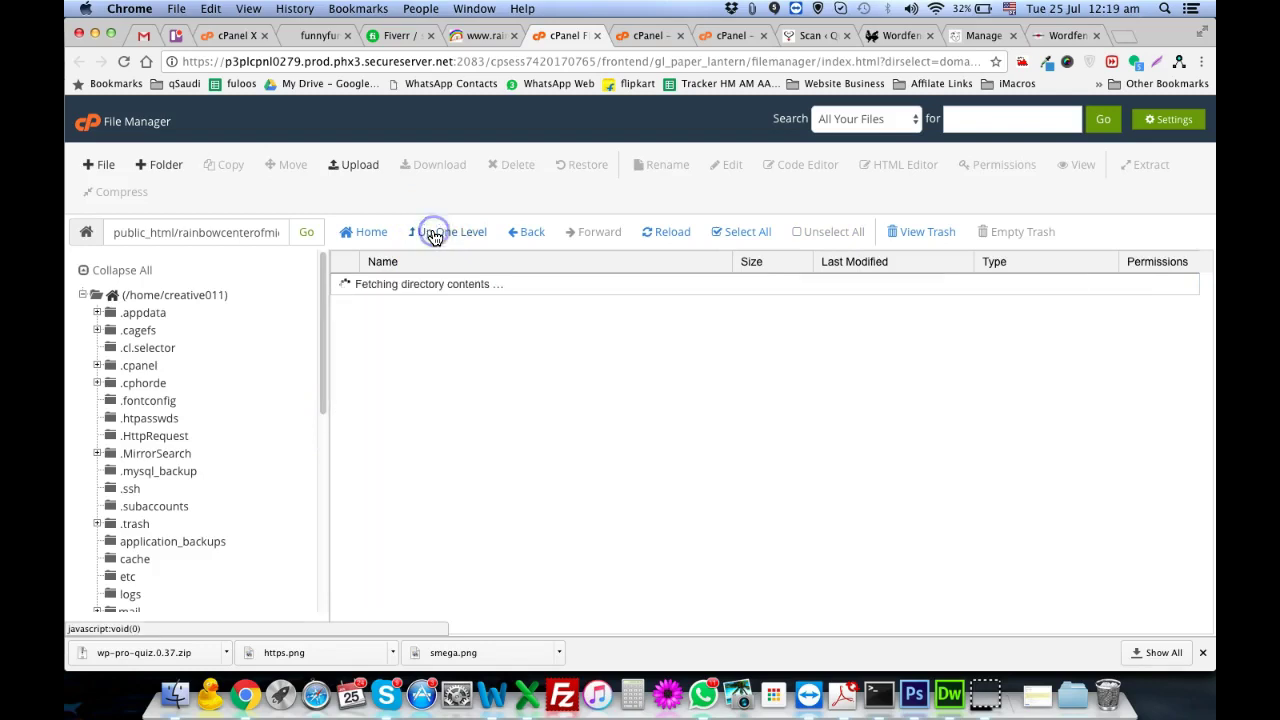
{"action": "left_click", "coordinate": [480, 36]}
{"action": "left_click", "coordinate": [472, 60]}
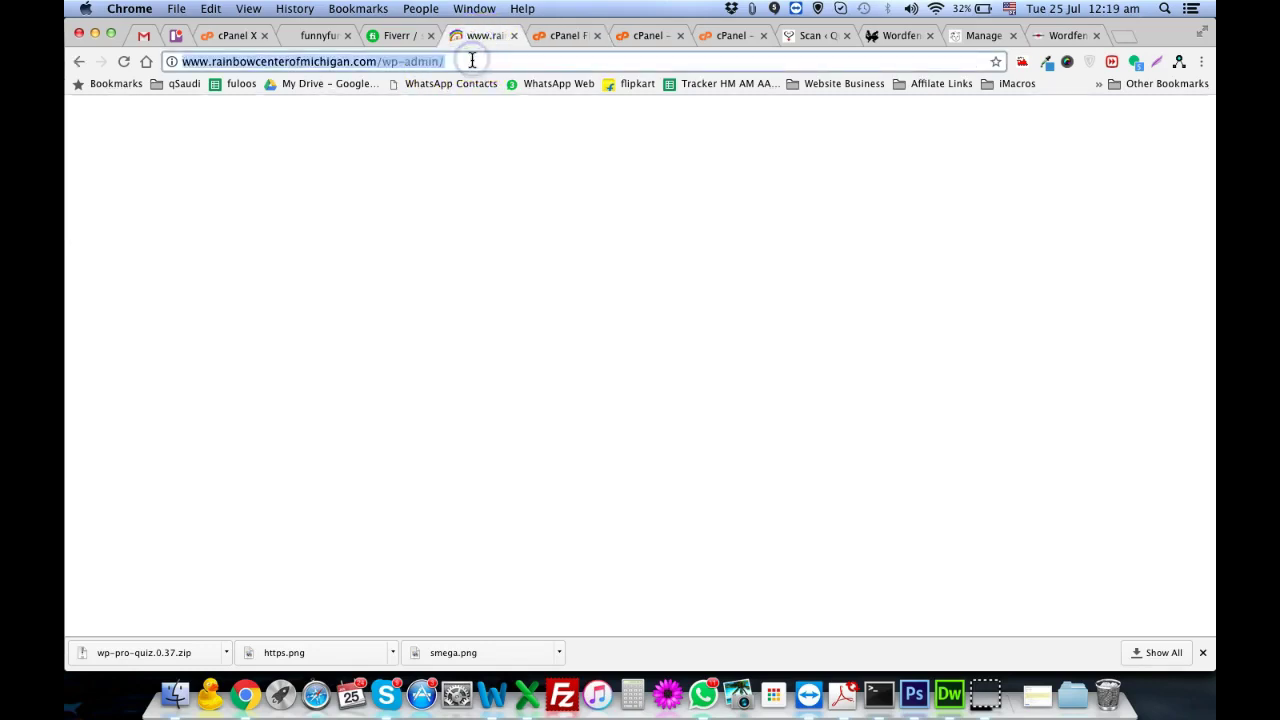
{"action": "key", "text": "Return"}
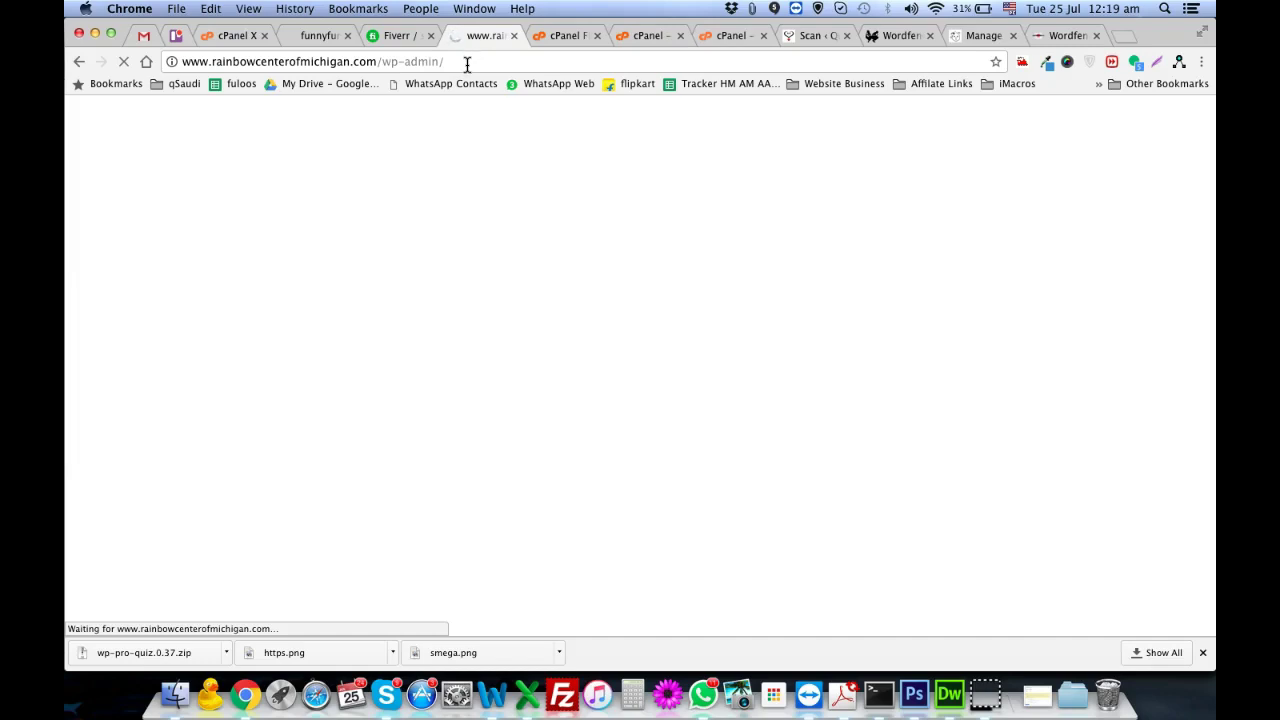
{"action": "left_click", "coordinate": [547, 35]}
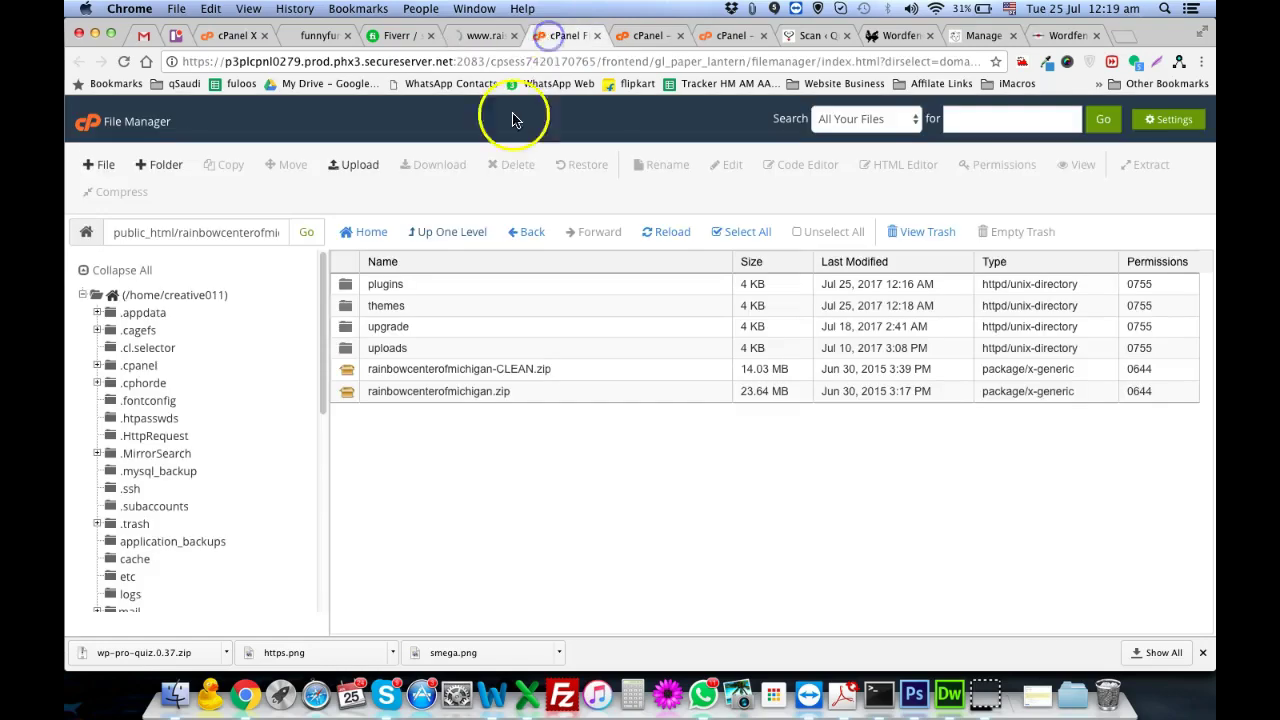
- Open the growmap-anti-spambot-plugin folder inside plugins
{"action": "double_click", "coordinate": [350, 285]}
{"action": "scroll", "coordinate": [490, 392], "scroll_direction": "down", "scroll_amount": 1}
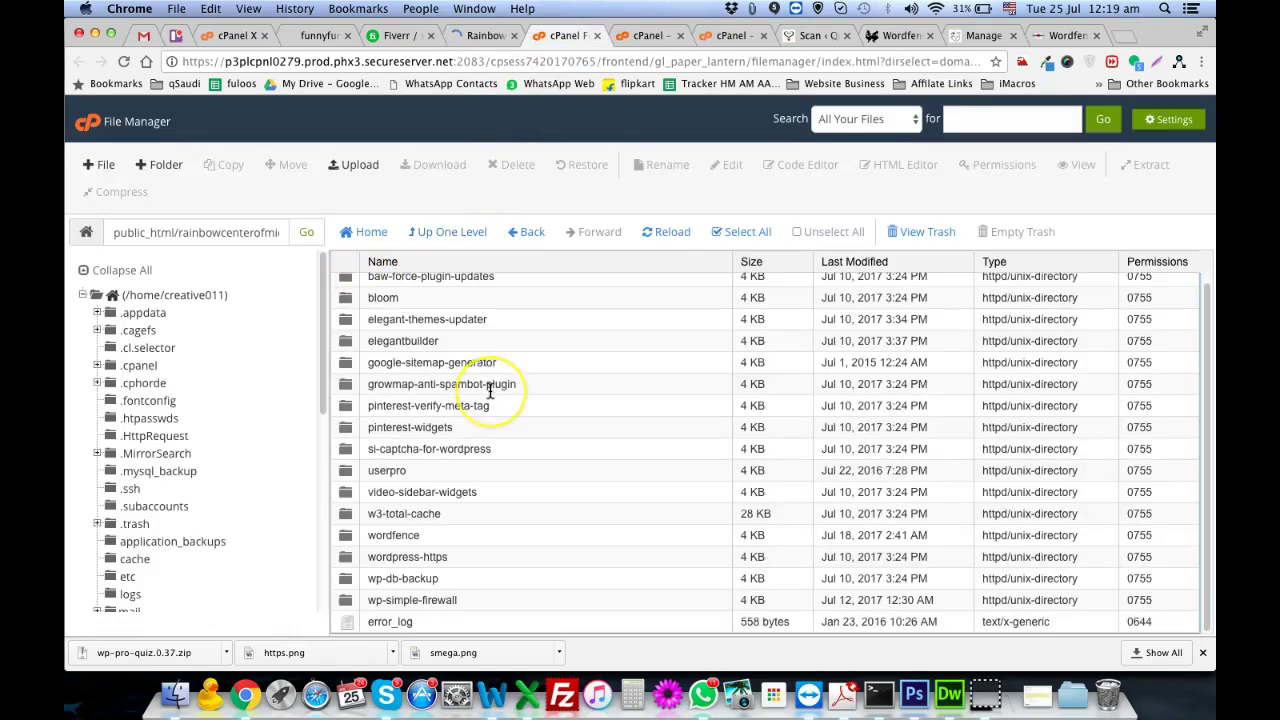
{"action": "scroll", "coordinate": [490, 392], "scroll_direction": "up", "scroll_amount": 1}
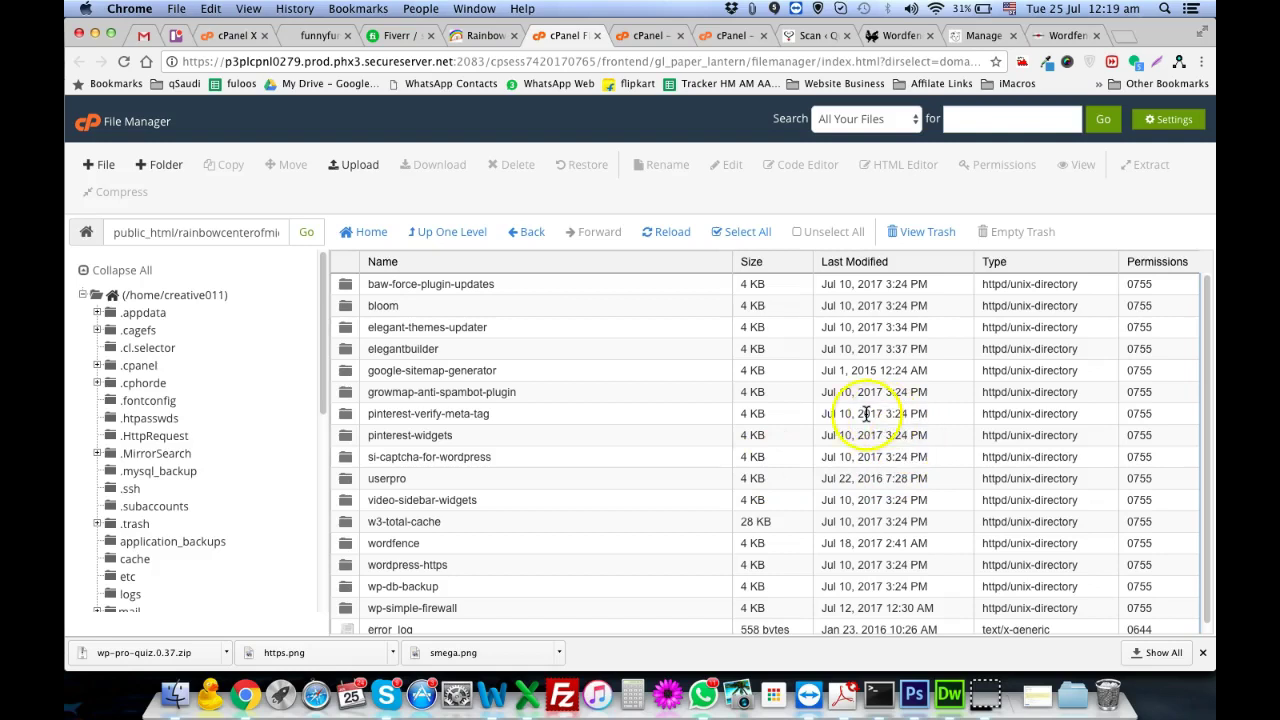
{"action": "left_click", "coordinate": [833, 392]}
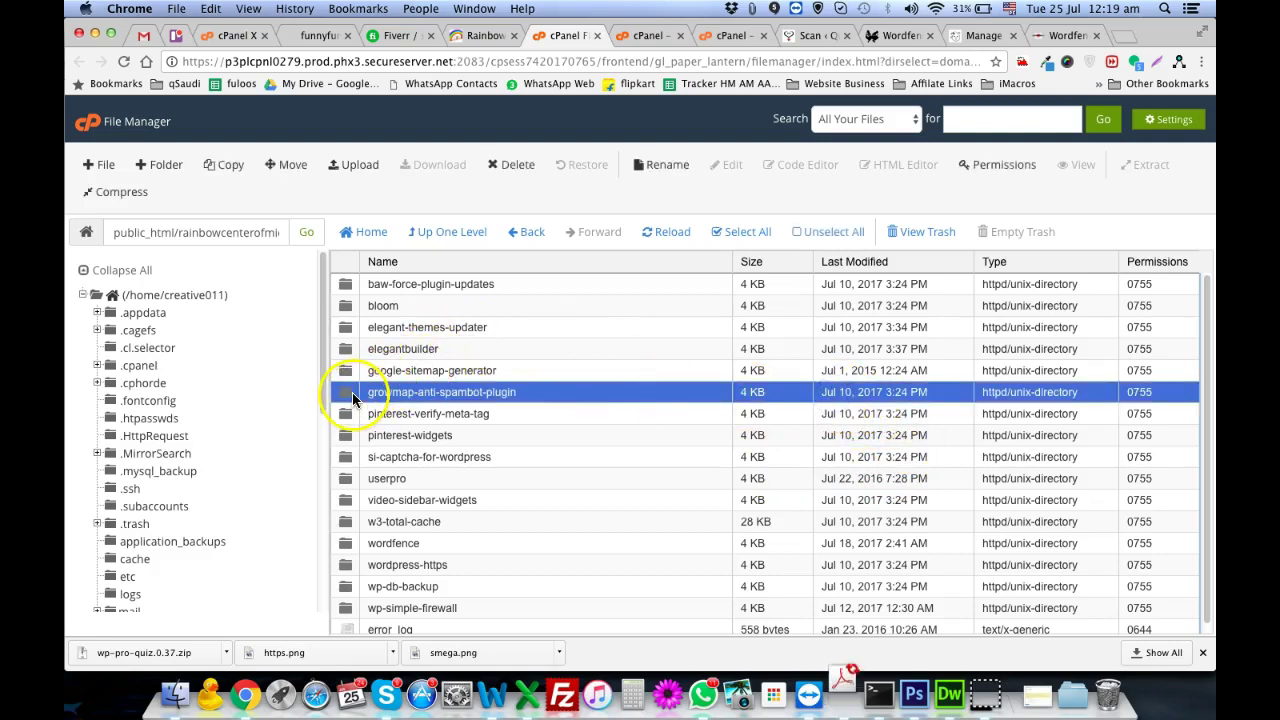
{"action": "double_click", "coordinate": [352, 392]}
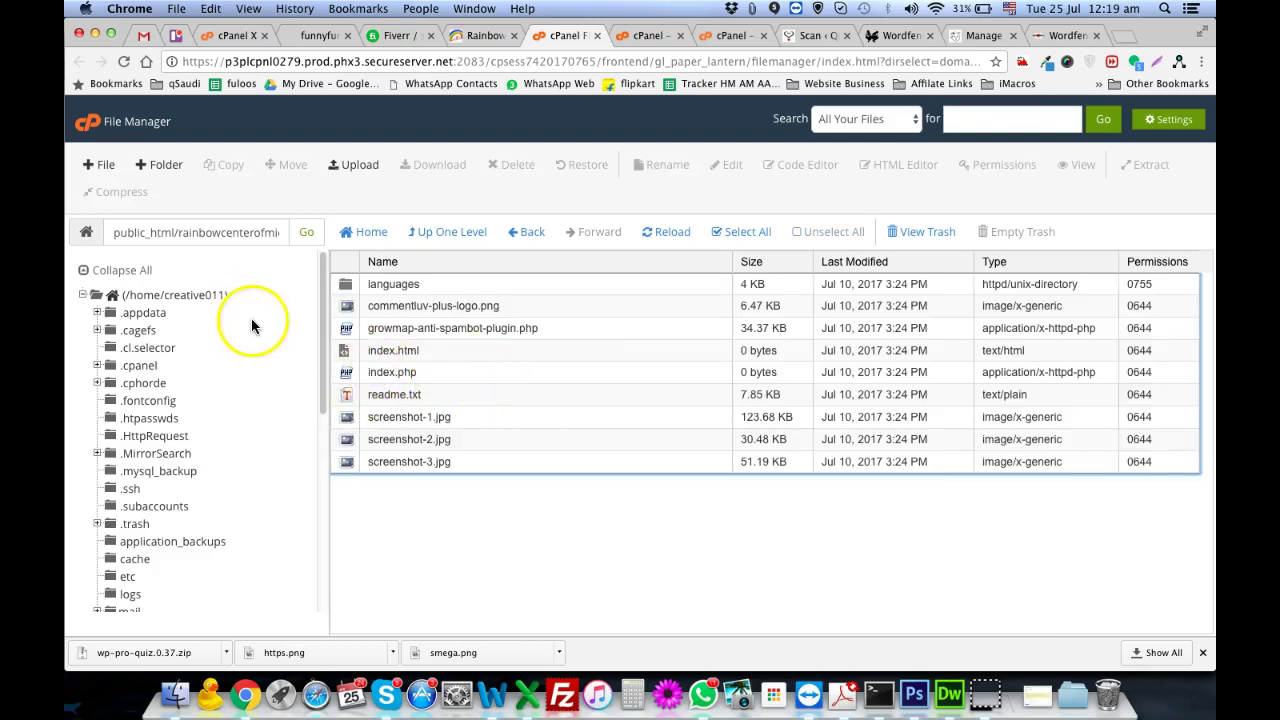
- View growmap-anti-spambot-plugin.php and inspect the obfuscated code on line 1
{"action": "left_click", "coordinate": [353, 327]}
{"action": "right_click", "coordinate": [390, 336]}
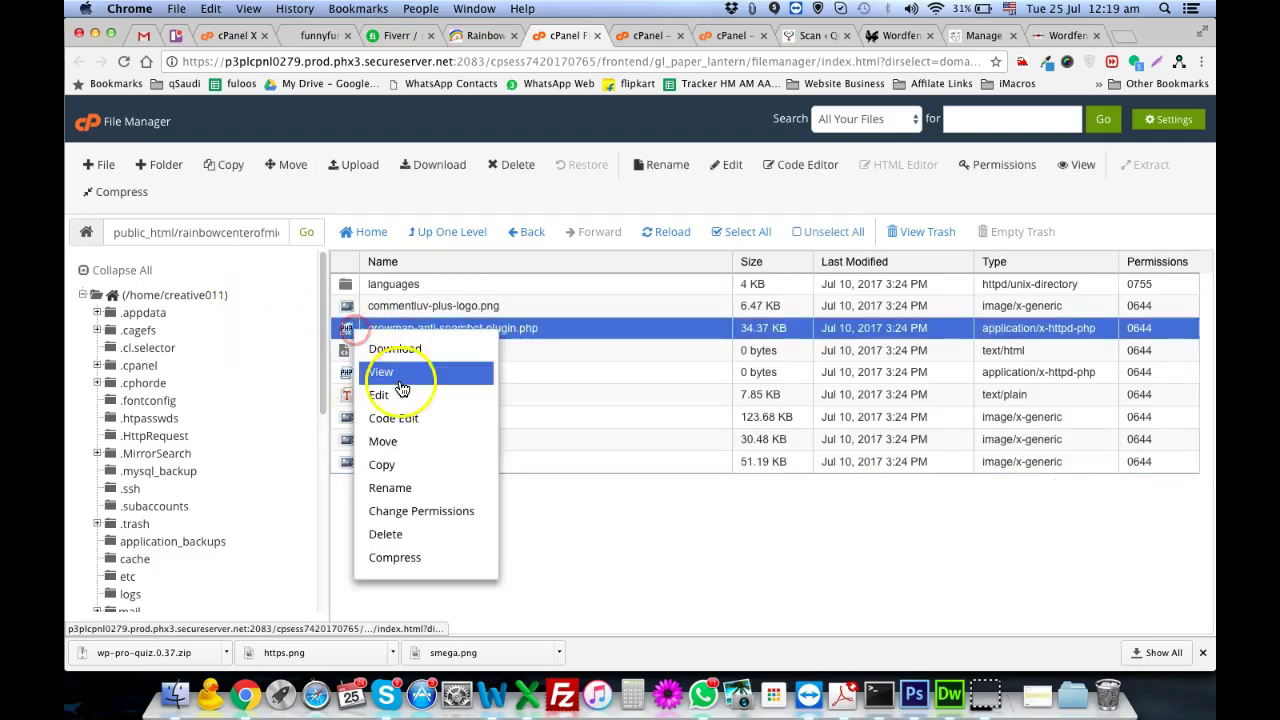
{"action": "left_click", "coordinate": [399, 375]}
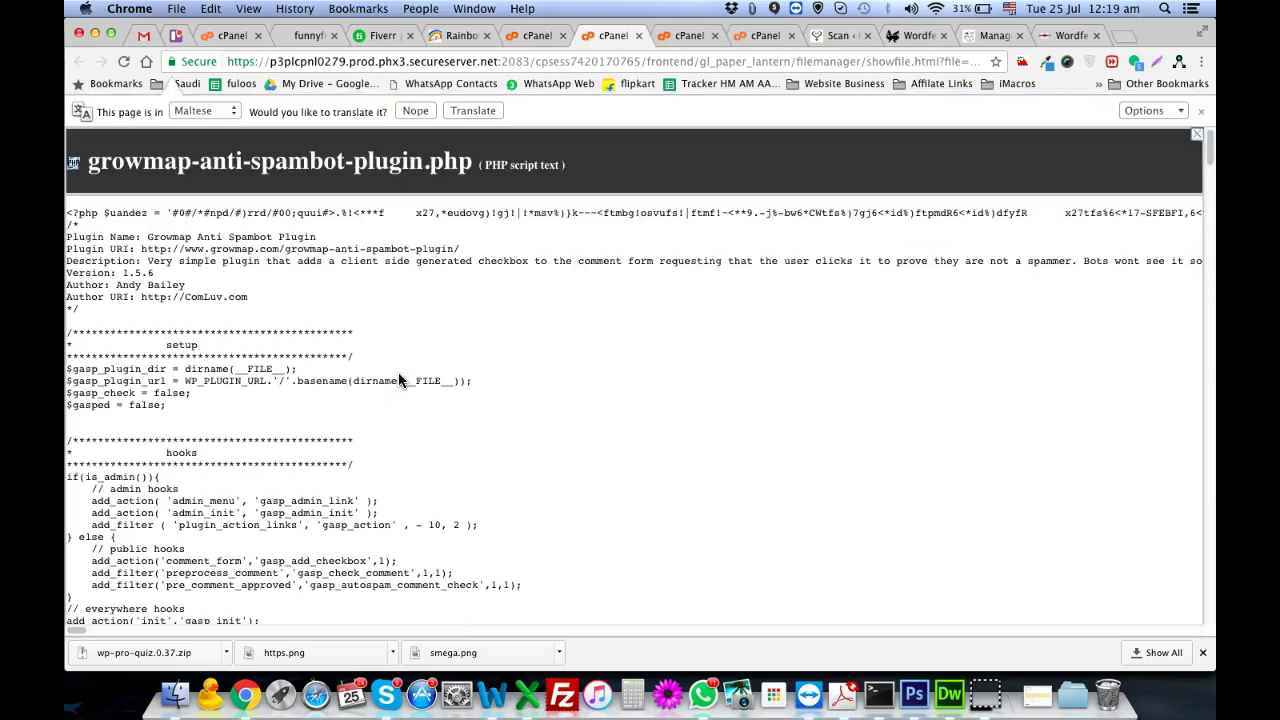
{"action": "left_click_drag", "start_coordinate": [268, 213], "coordinate": [818, 217]}
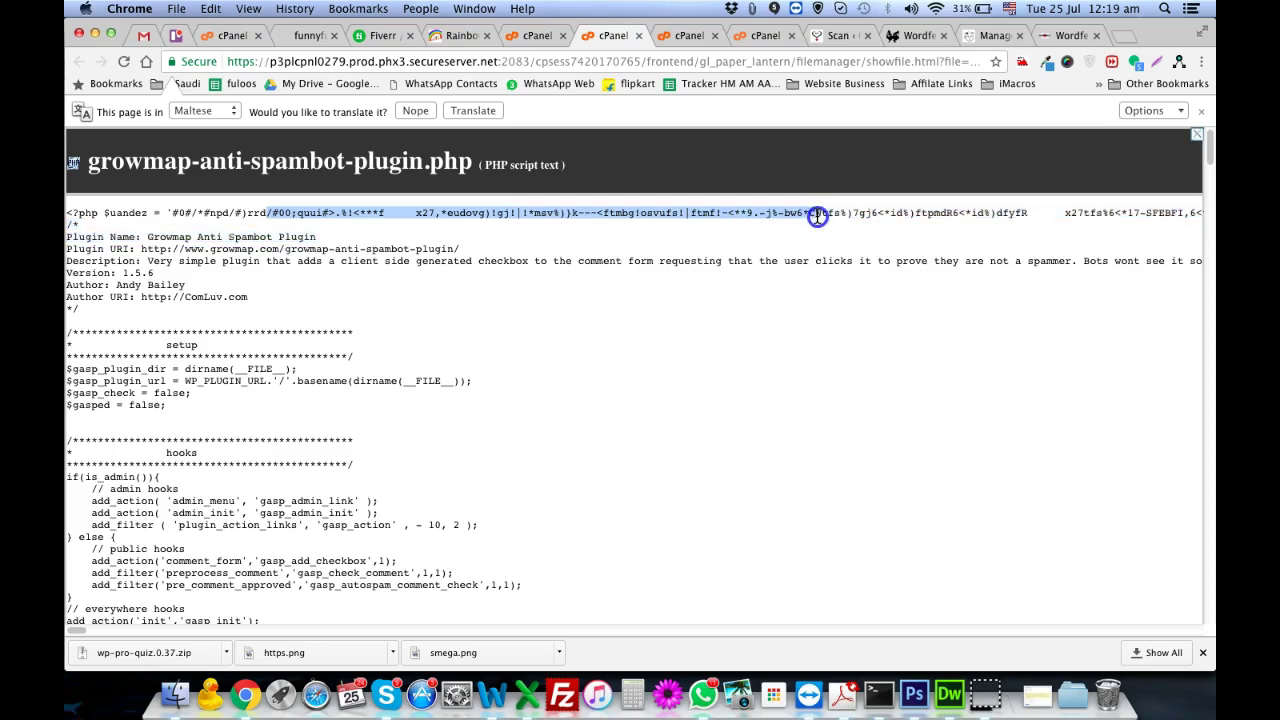
{"action": "left_click", "coordinate": [205, 248]}
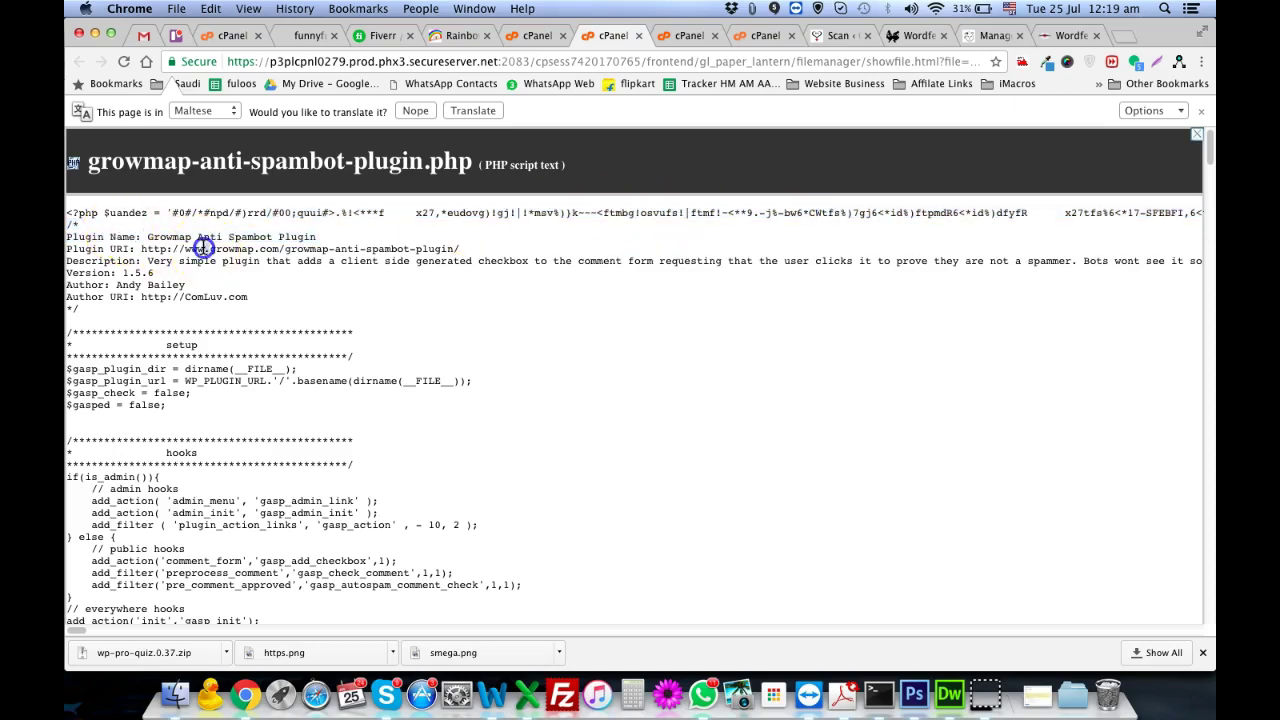
{"action": "left_click", "coordinate": [638, 35]}
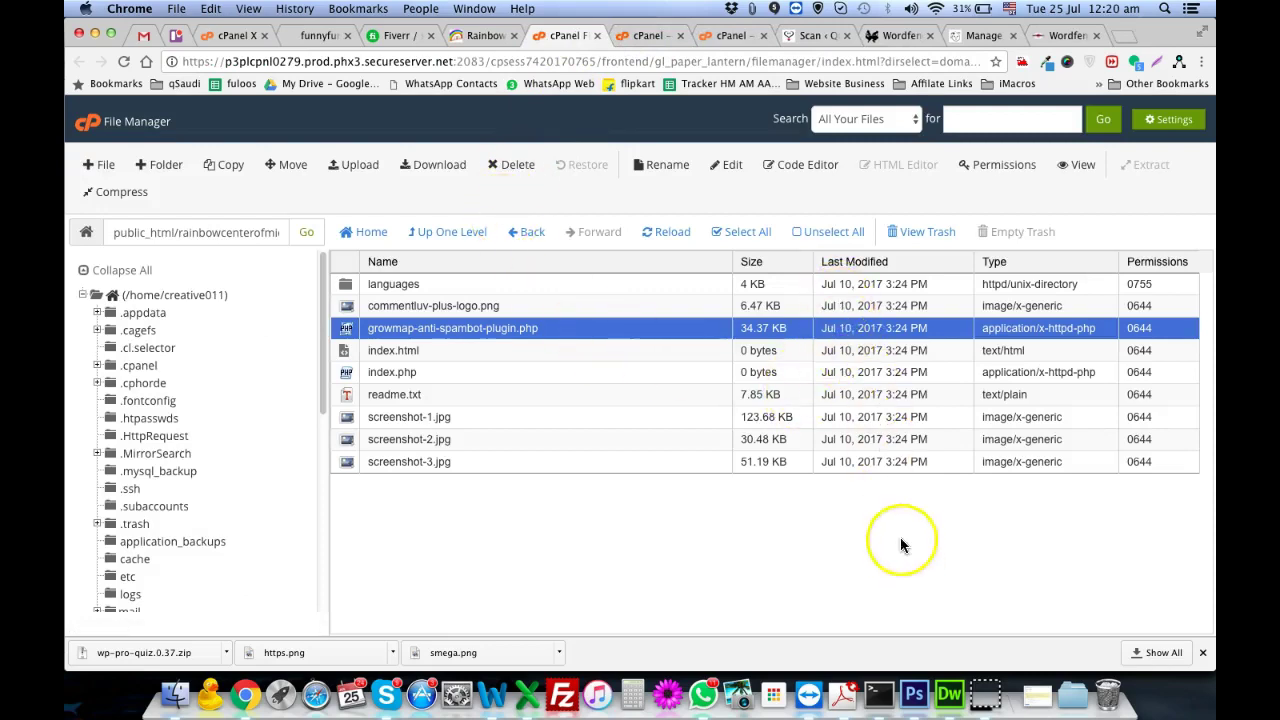
- Fill in the admin username on the WordPress login page from the order details
{"action": "left_click", "coordinate": [446, 232]}
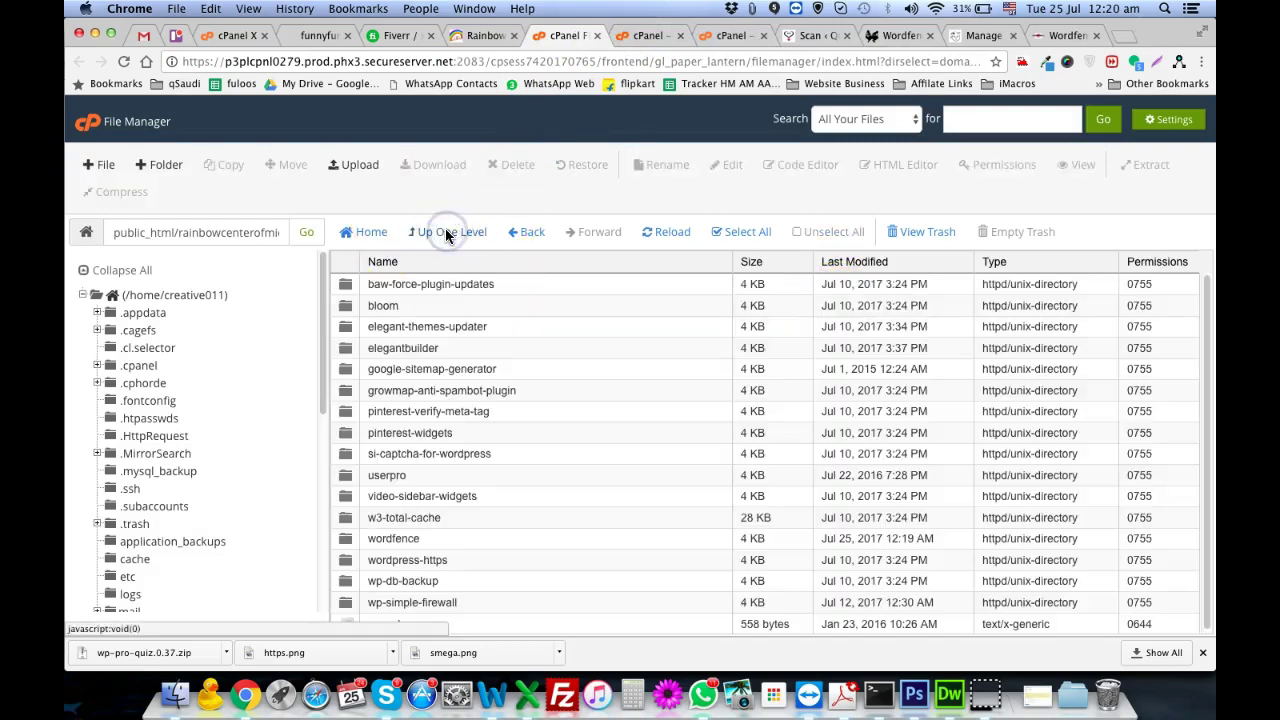
{"action": "scroll", "coordinate": [880, 393], "scroll_direction": "down", "scroll_amount": 1}
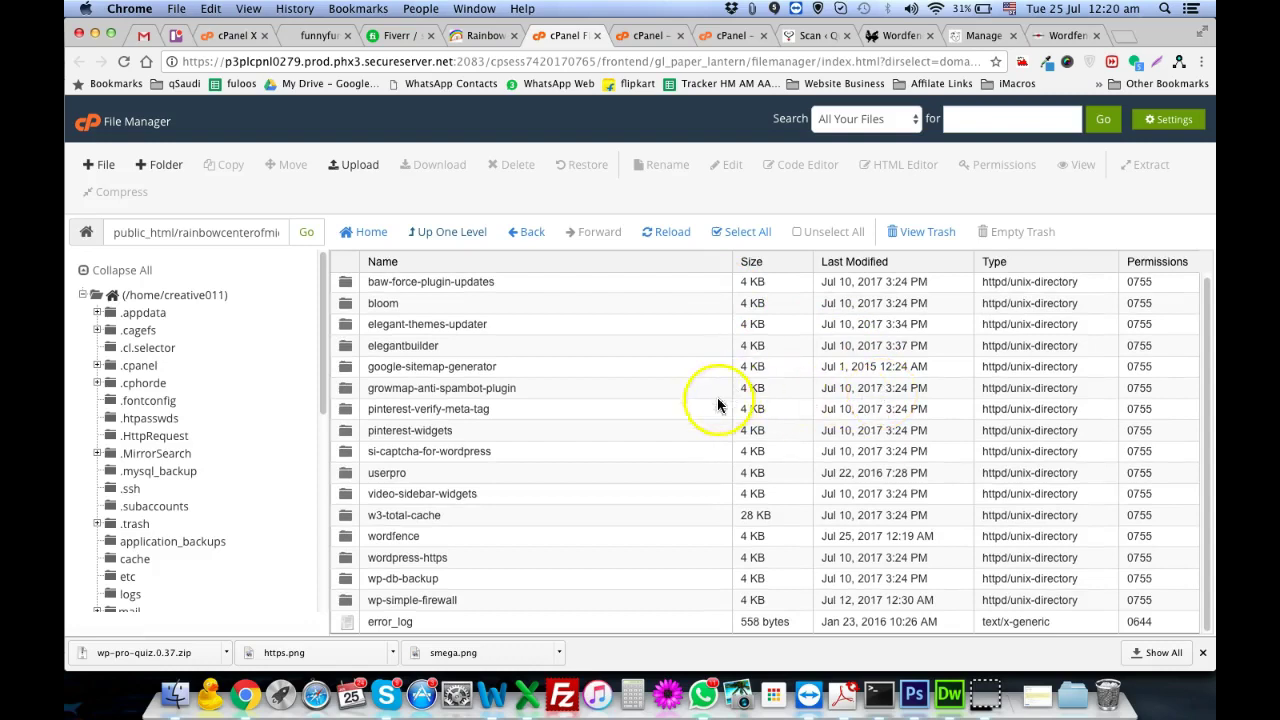
{"action": "left_click", "coordinate": [474, 38]}
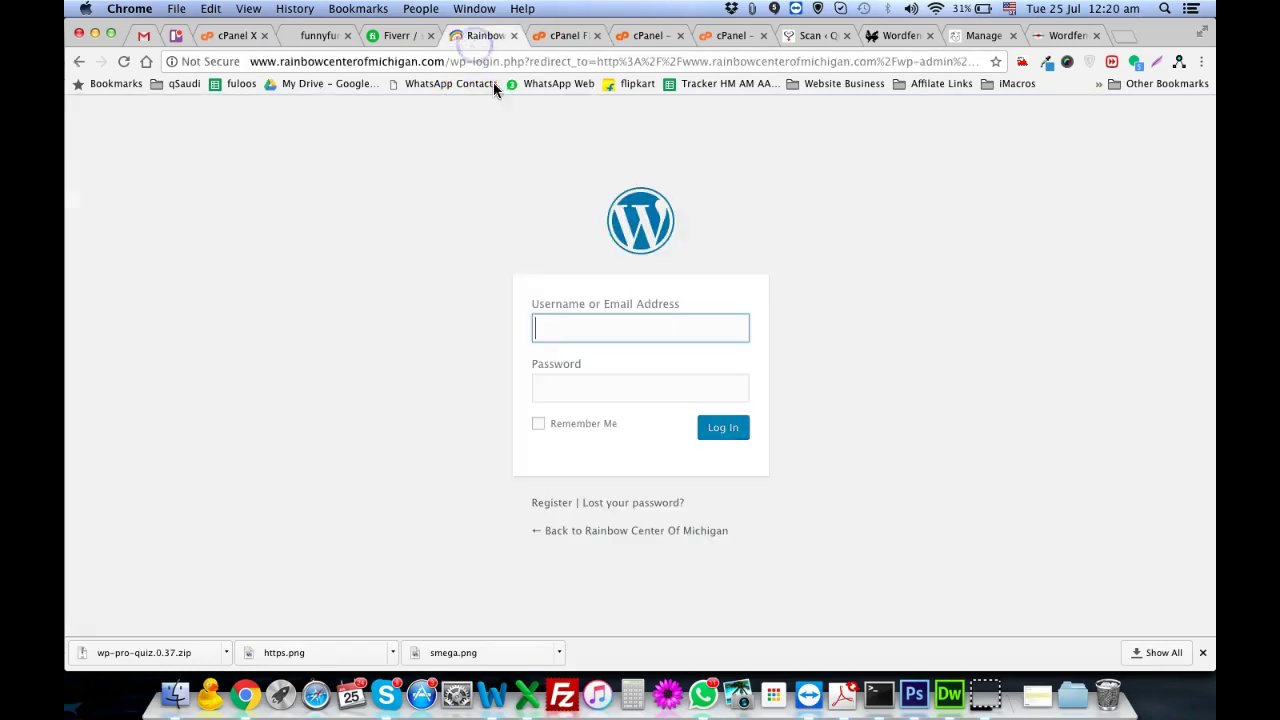
{"action": "left_click", "coordinate": [405, 38]}
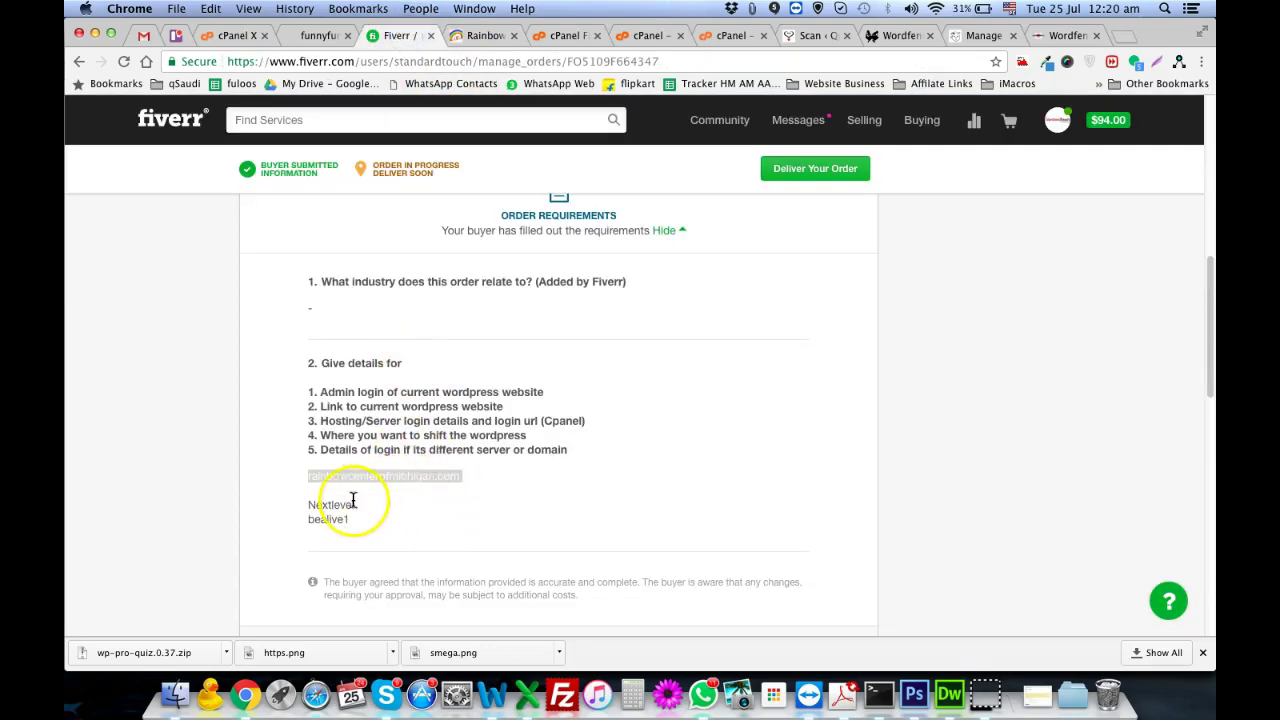
{"action": "left_click", "coordinate": [474, 36]}
{"action": "type", "text": "Nextlevel"}
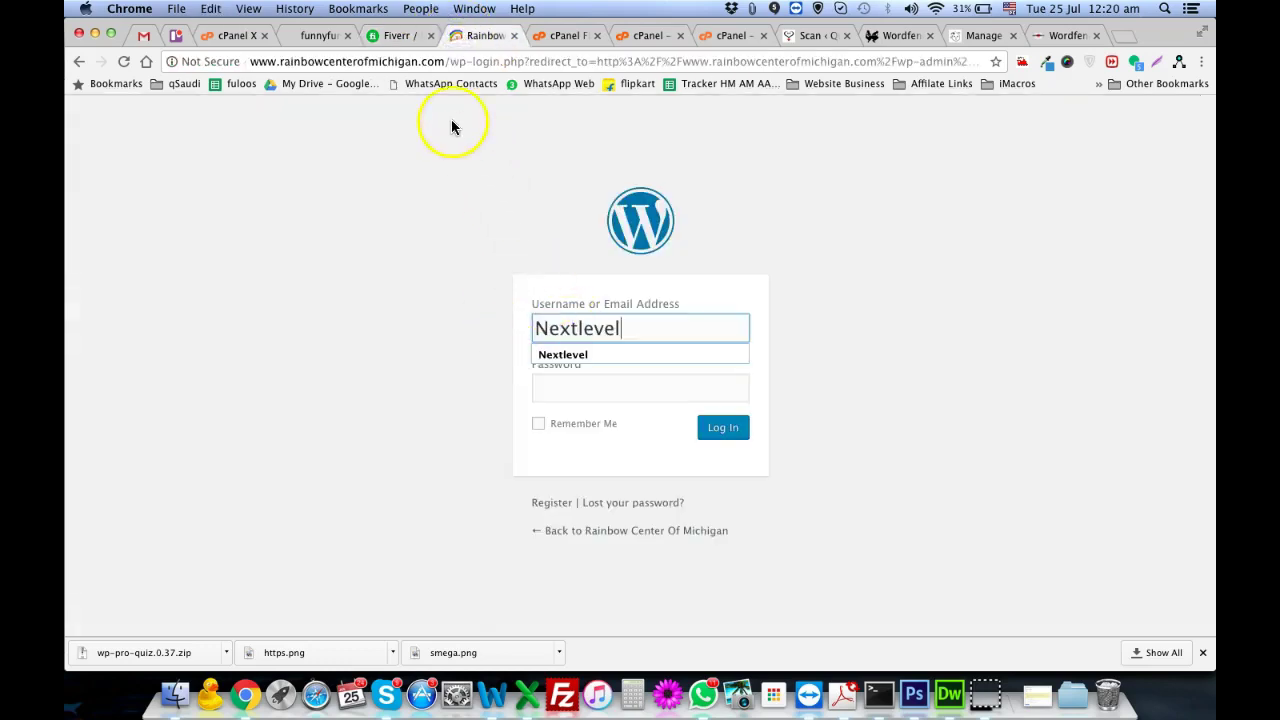
- Paste the admin password from the order notes and log in
{"action": "left_click", "coordinate": [400, 36]}
{"action": "left_click", "coordinate": [328, 520]}
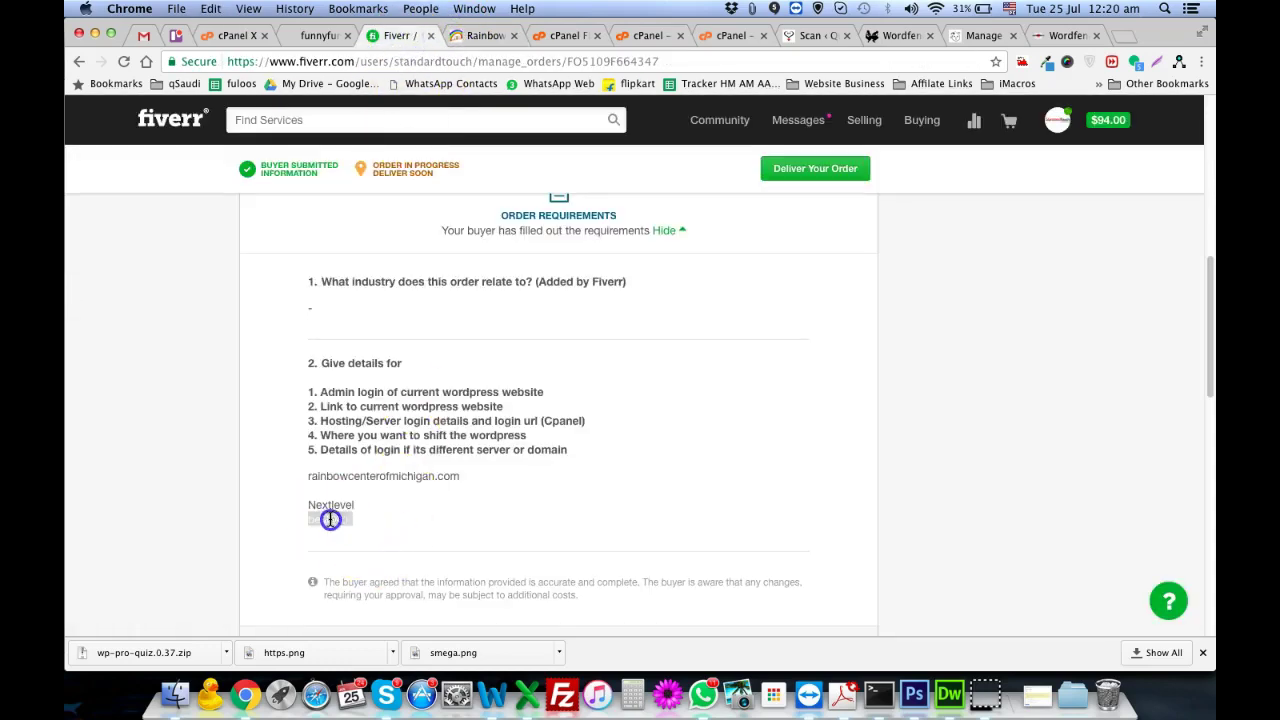
{"action": "left_click", "coordinate": [482, 36]}
{"action": "left_click", "coordinate": [589, 391]}
{"action": "key", "text": "super+v"}
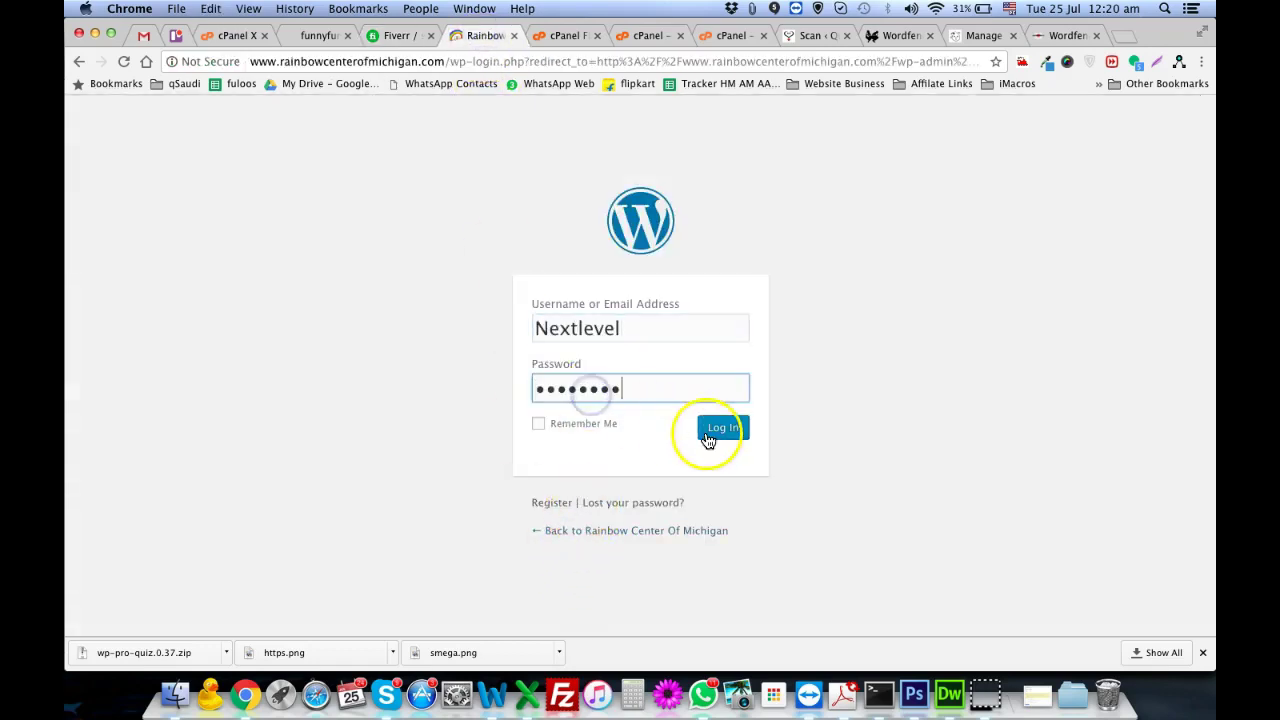
{"action": "left_click", "coordinate": [707, 440]}
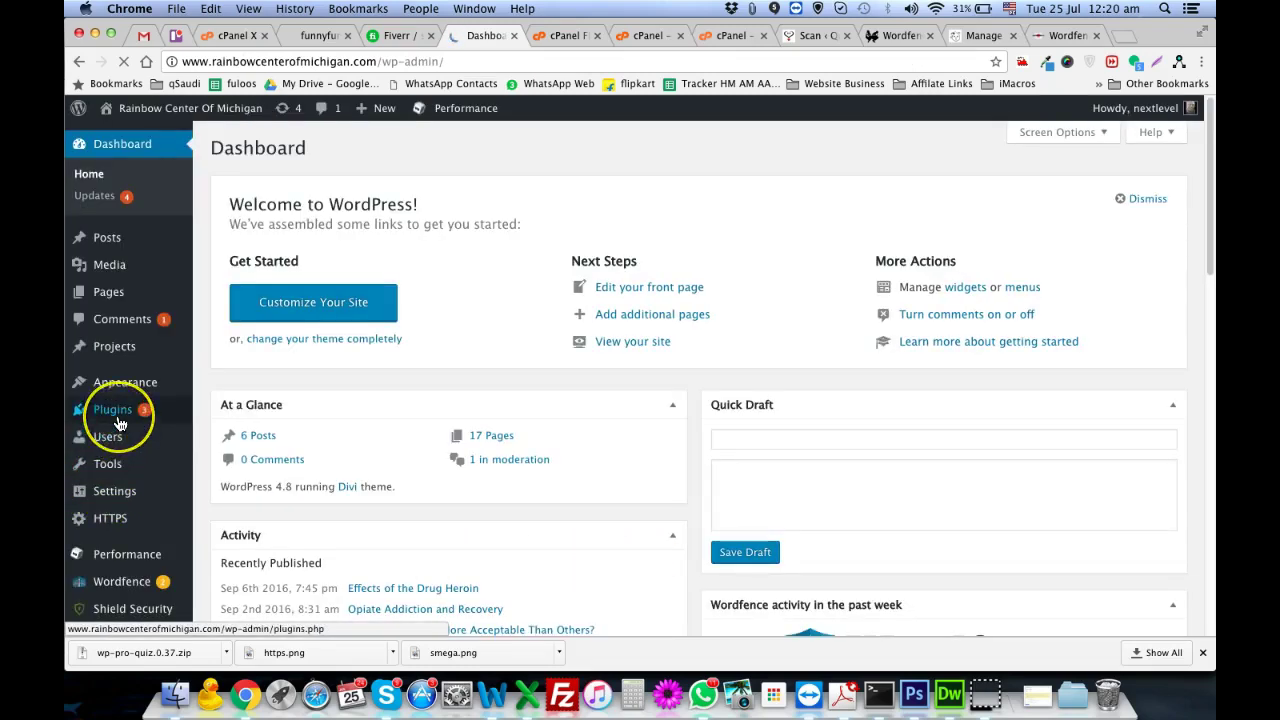
- Open Installed Plugins and save the login password in the browser
{"action": "mouse_move", "coordinate": [120, 423]}
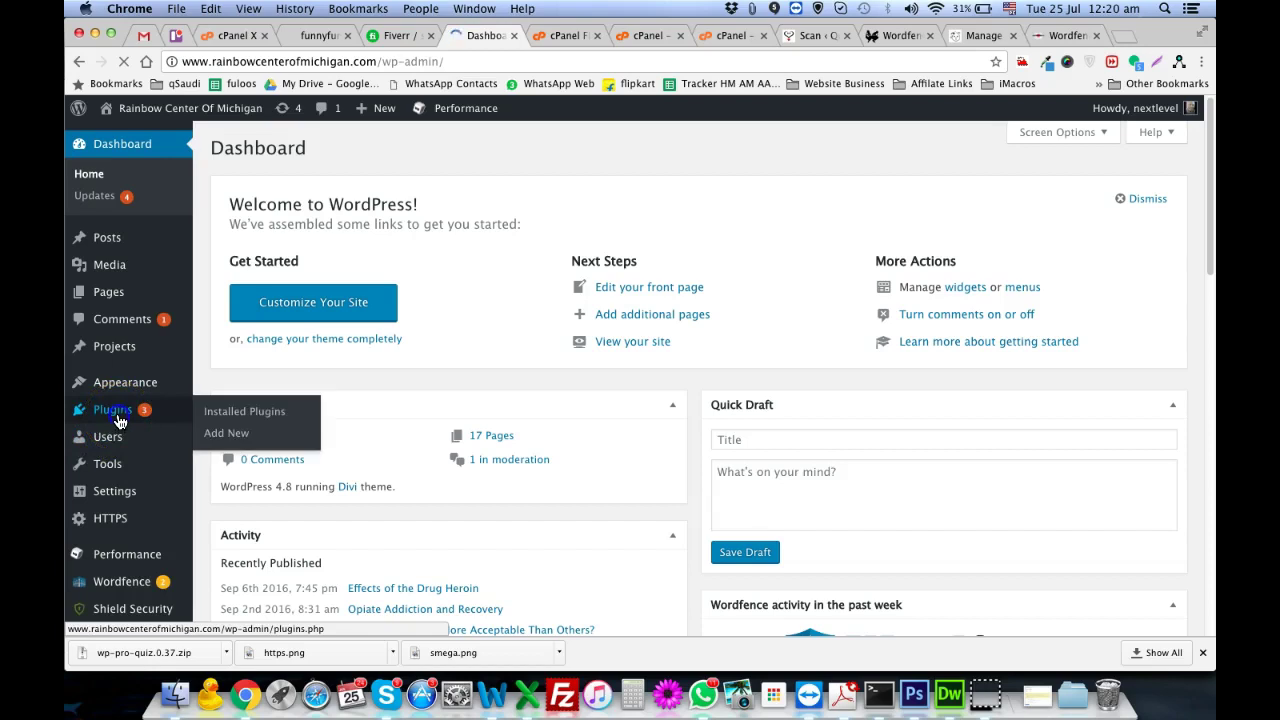
{"action": "left_click", "coordinate": [284, 417]}
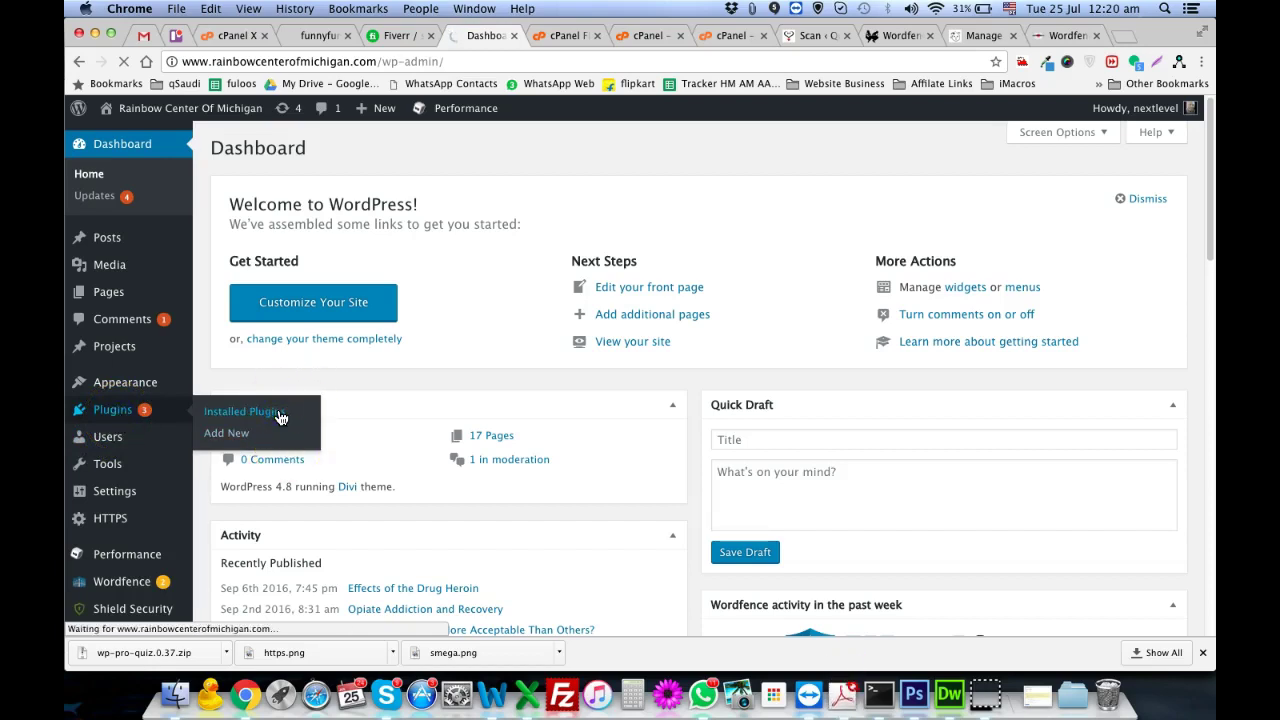
{"action": "left_click", "coordinate": [514, 181]}
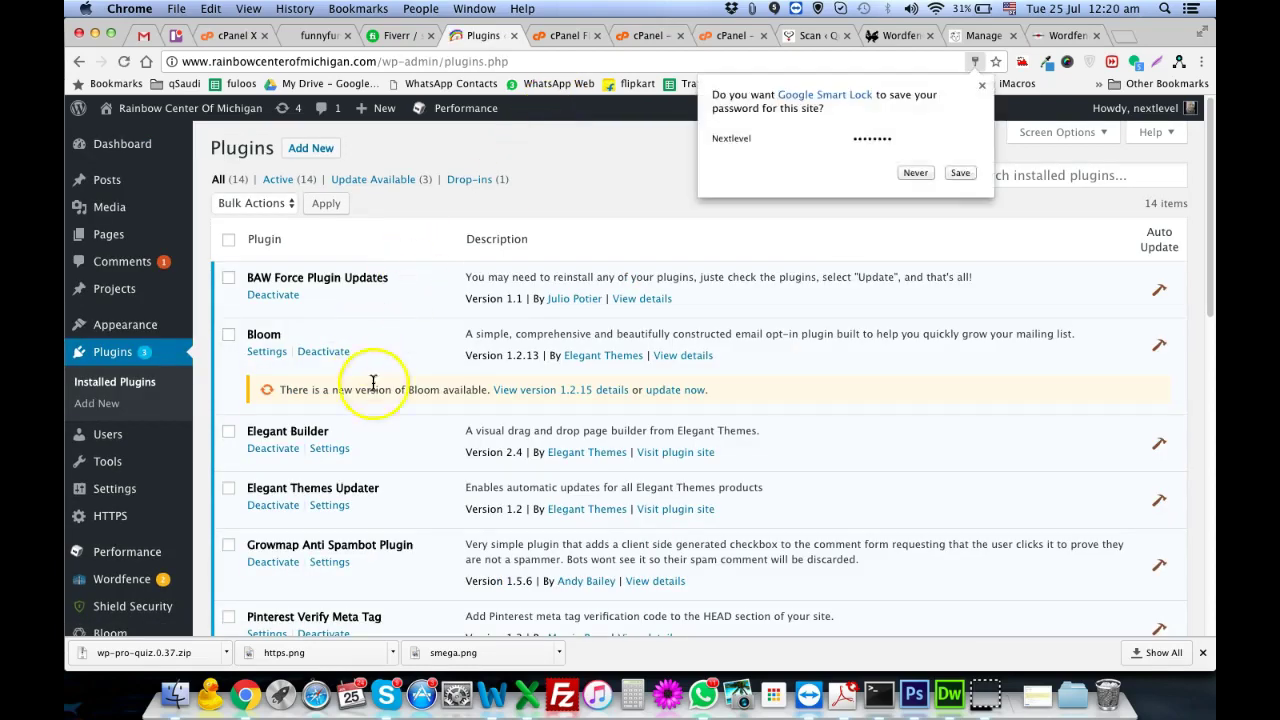
{"action": "left_click", "coordinate": [960, 172]}
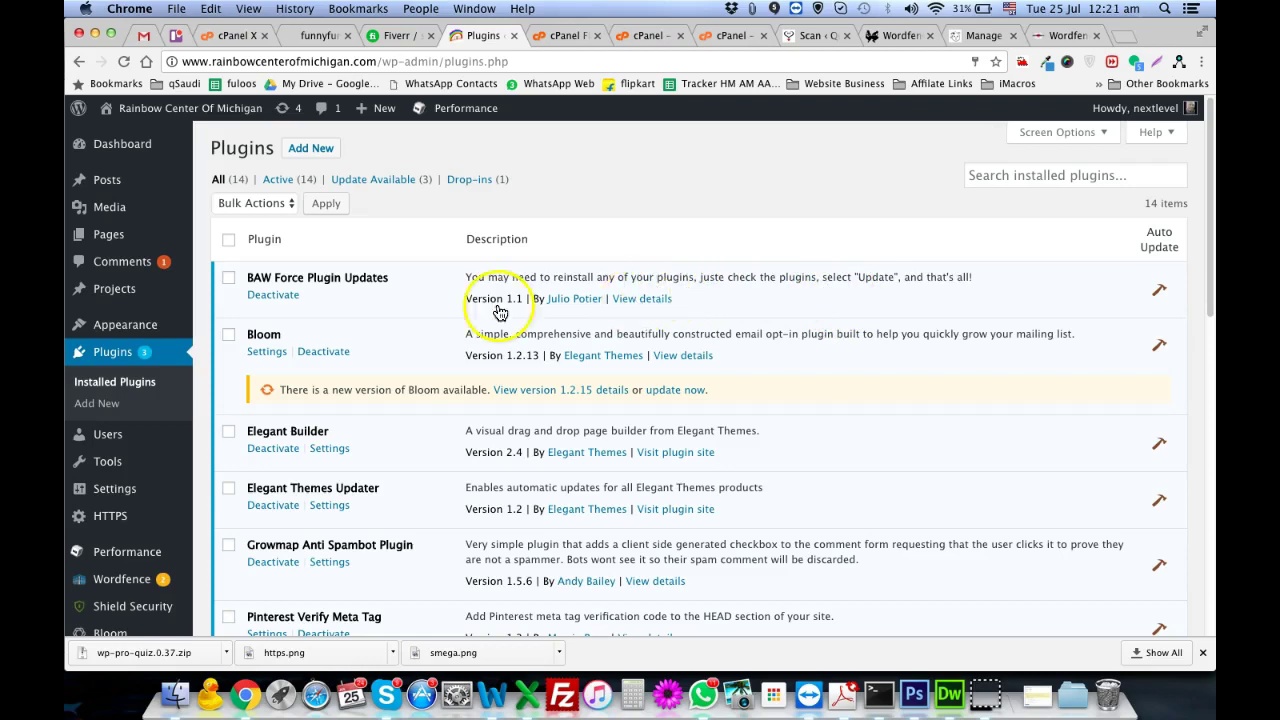
- Select all plugins and bulk-apply Update, updating Bloom to 1.2.15
{"action": "left_click", "coordinate": [229, 244]}
{"action": "left_click", "coordinate": [254, 205]}
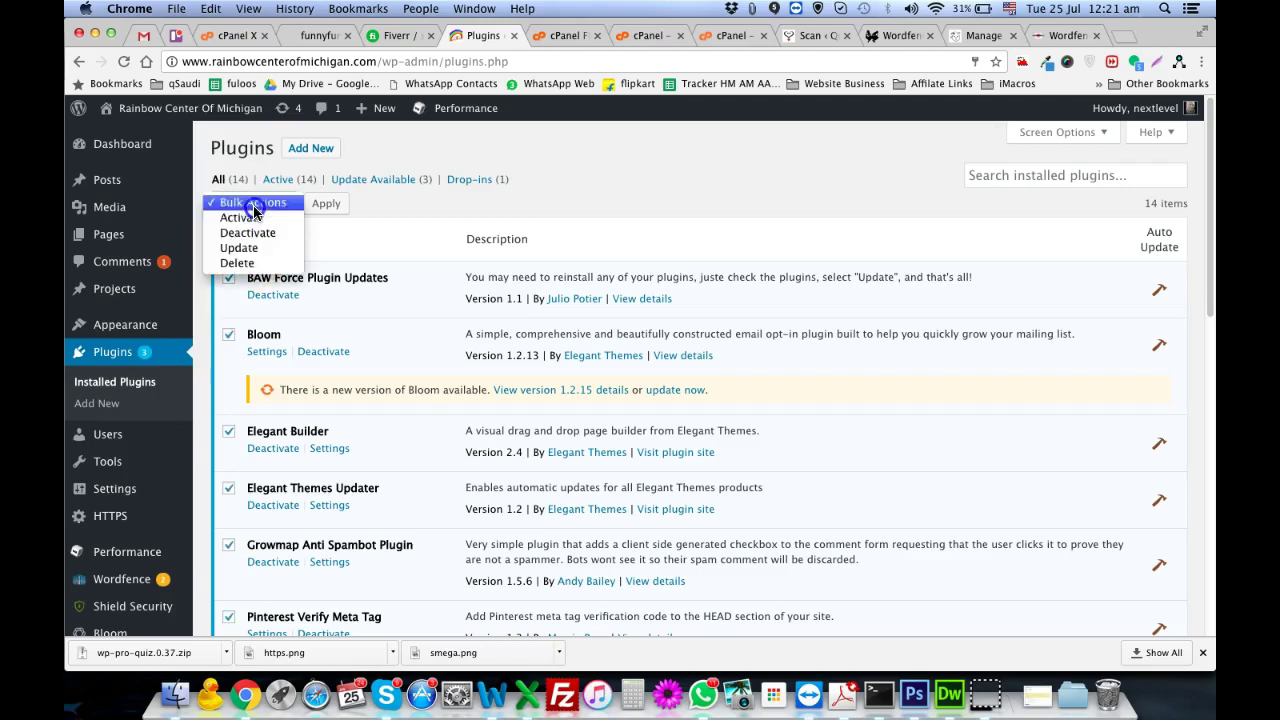
{"action": "left_click", "coordinate": [239, 247]}
{"action": "left_click", "coordinate": [330, 205]}
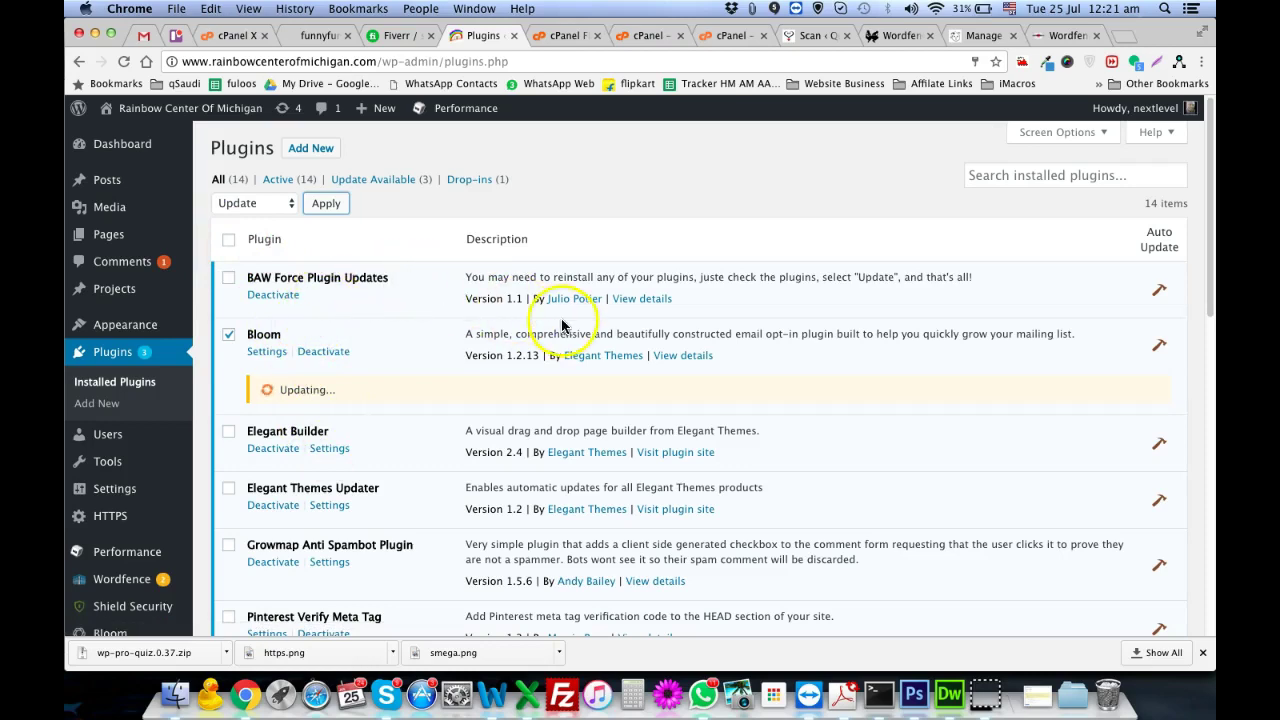
{"action": "scroll", "coordinate": [831, 524], "scroll_direction": "down", "scroll_amount": 10}
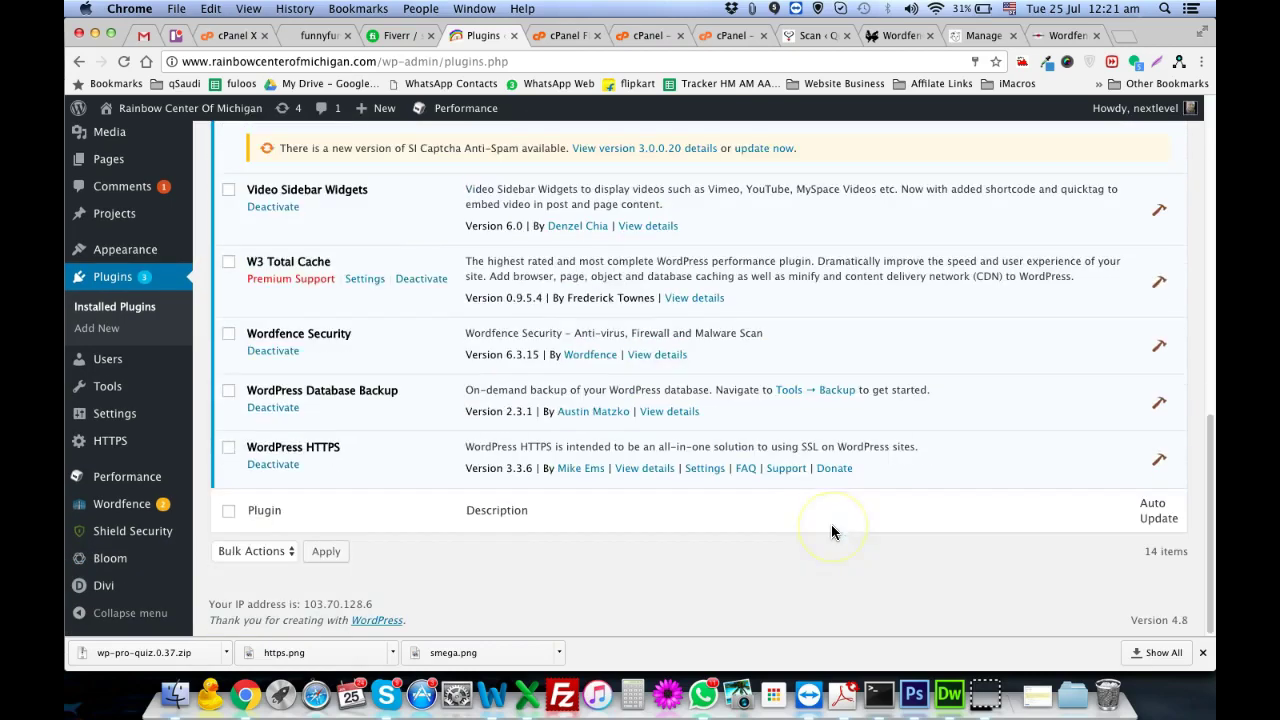
{"action": "scroll", "coordinate": [560, 350], "scroll_direction": "up", "scroll_amount": 10}
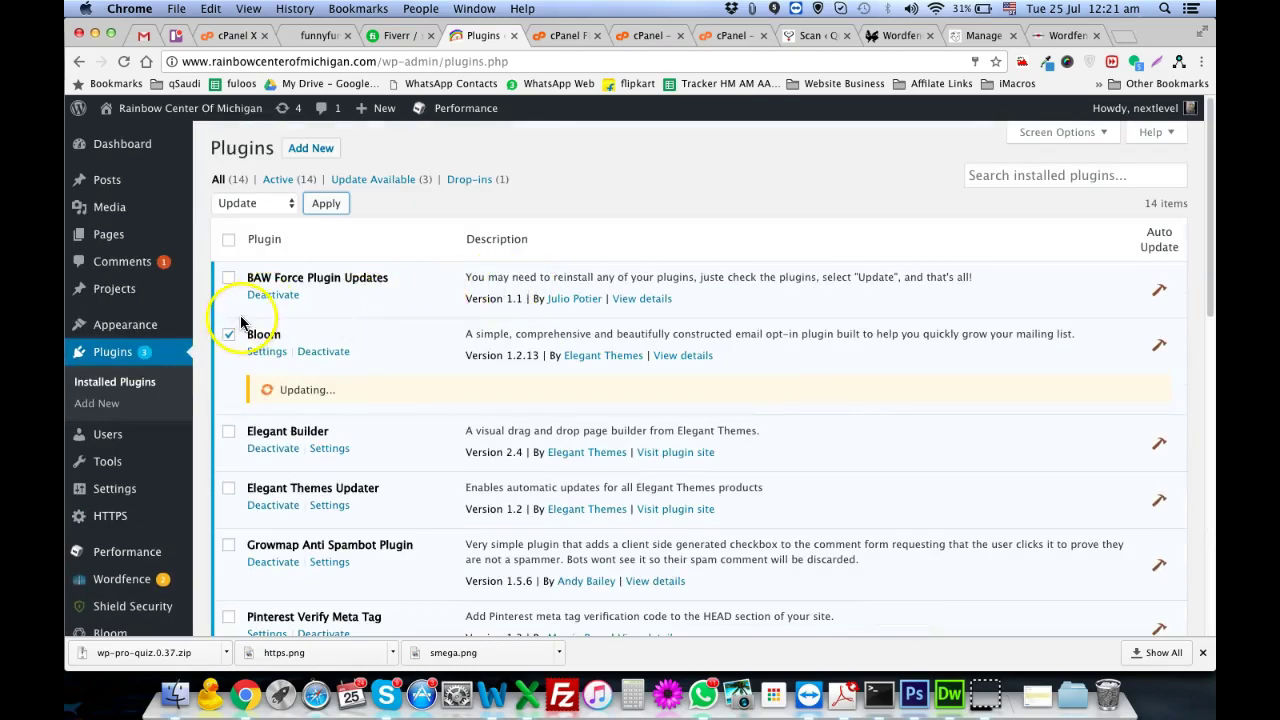
{"action": "left_click", "coordinate": [228, 239]}
- Disable JavaScript in DevTools settings and apply the bulk plugin update
{"action": "right_click", "coordinate": [489, 210]}
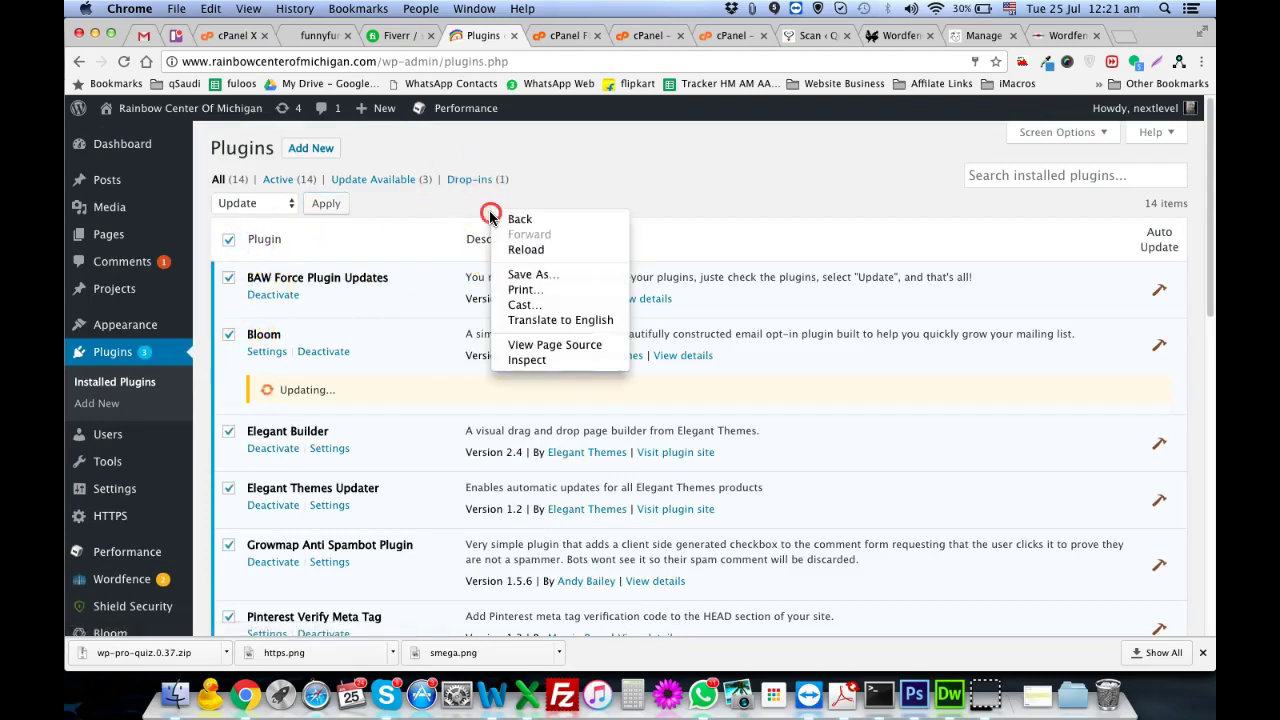
{"action": "left_click", "coordinate": [562, 362]}
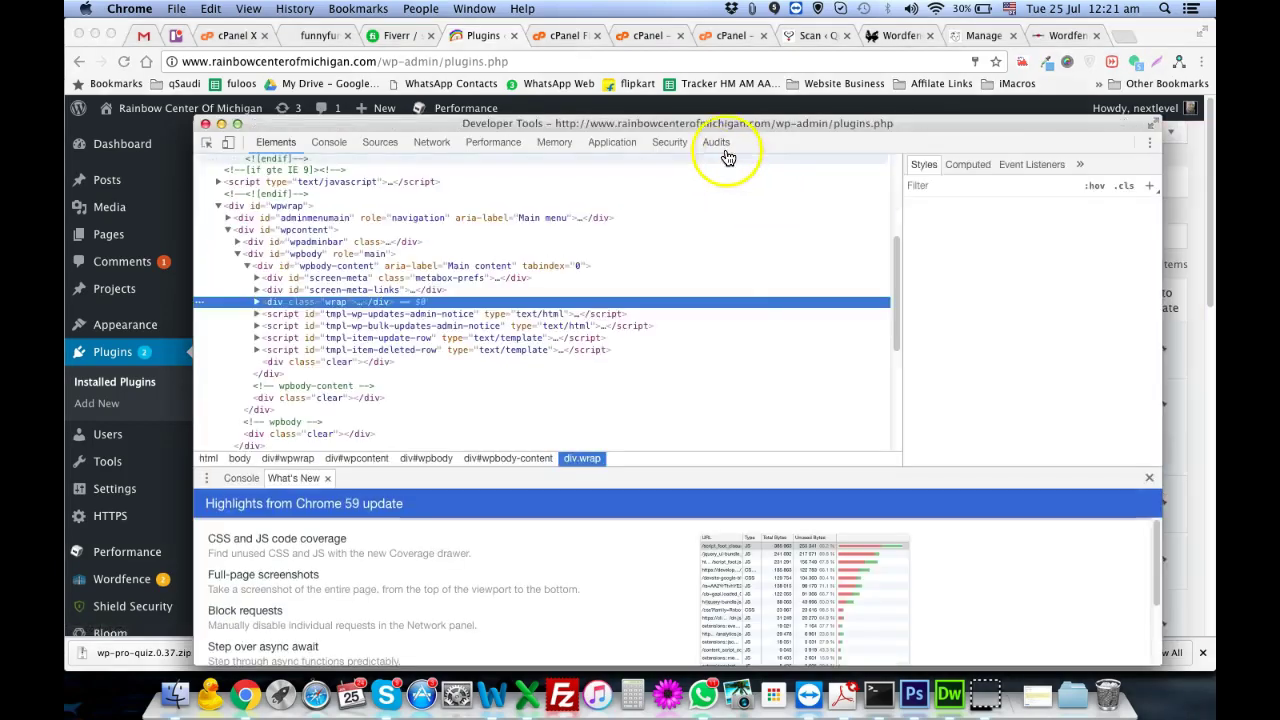
{"action": "left_click", "coordinate": [1149, 143]}
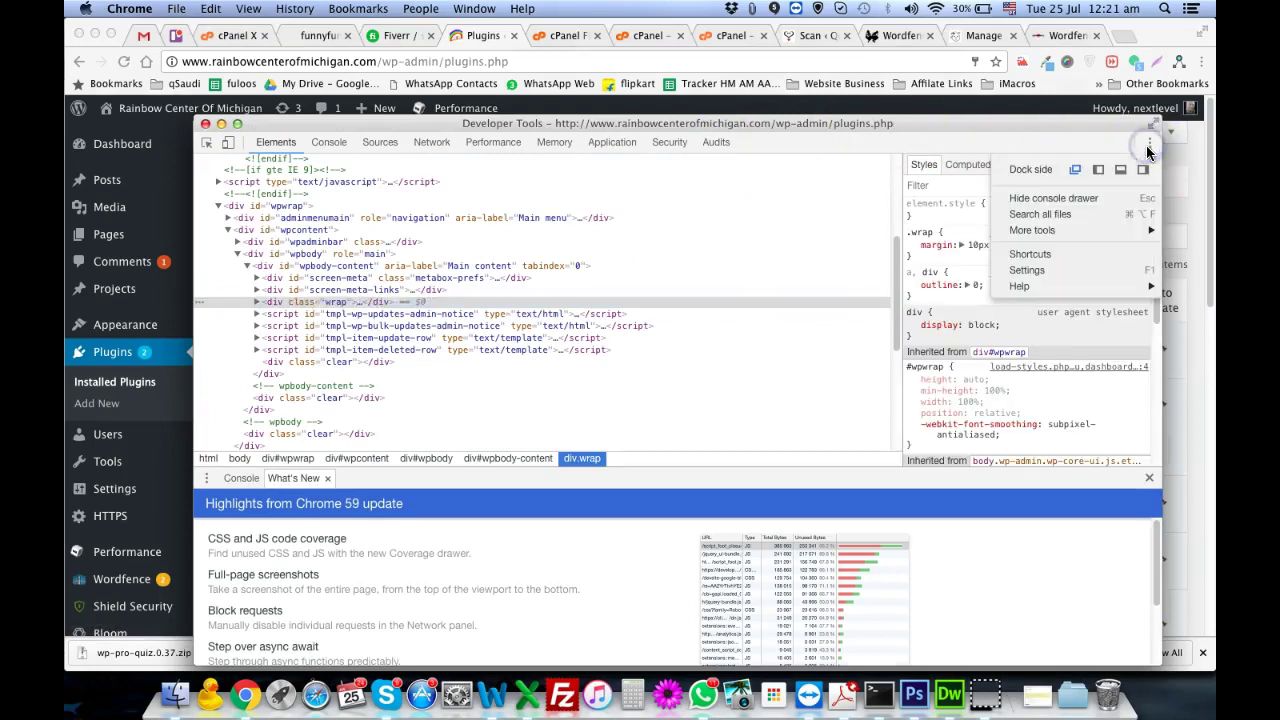
{"action": "left_click", "coordinate": [1059, 269]}
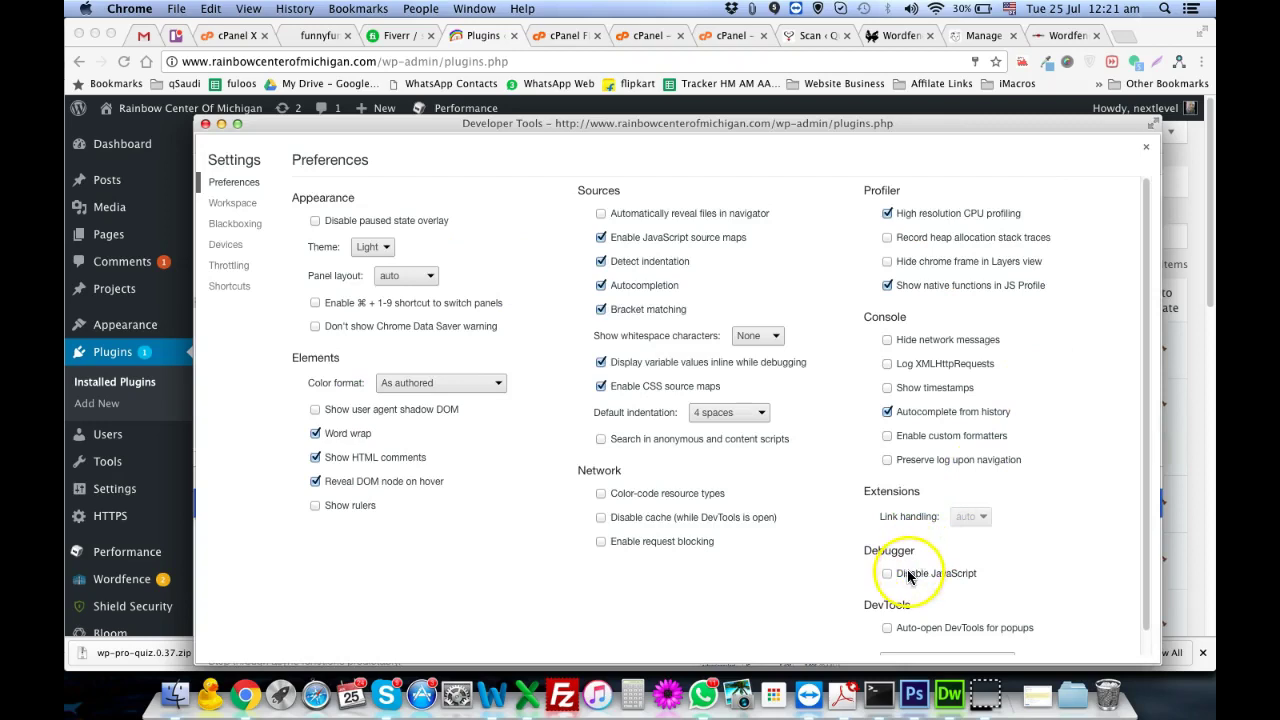
{"action": "left_click", "coordinate": [948, 574]}
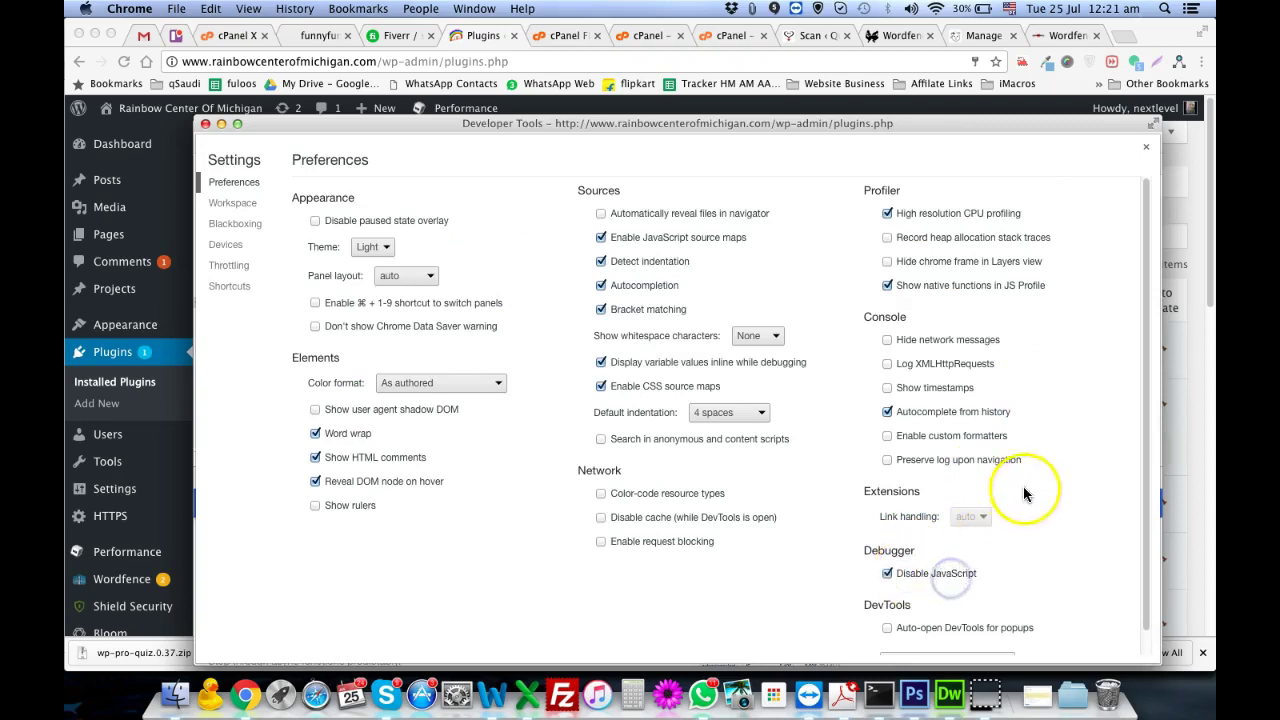
{"action": "left_click", "coordinate": [1195, 389]}
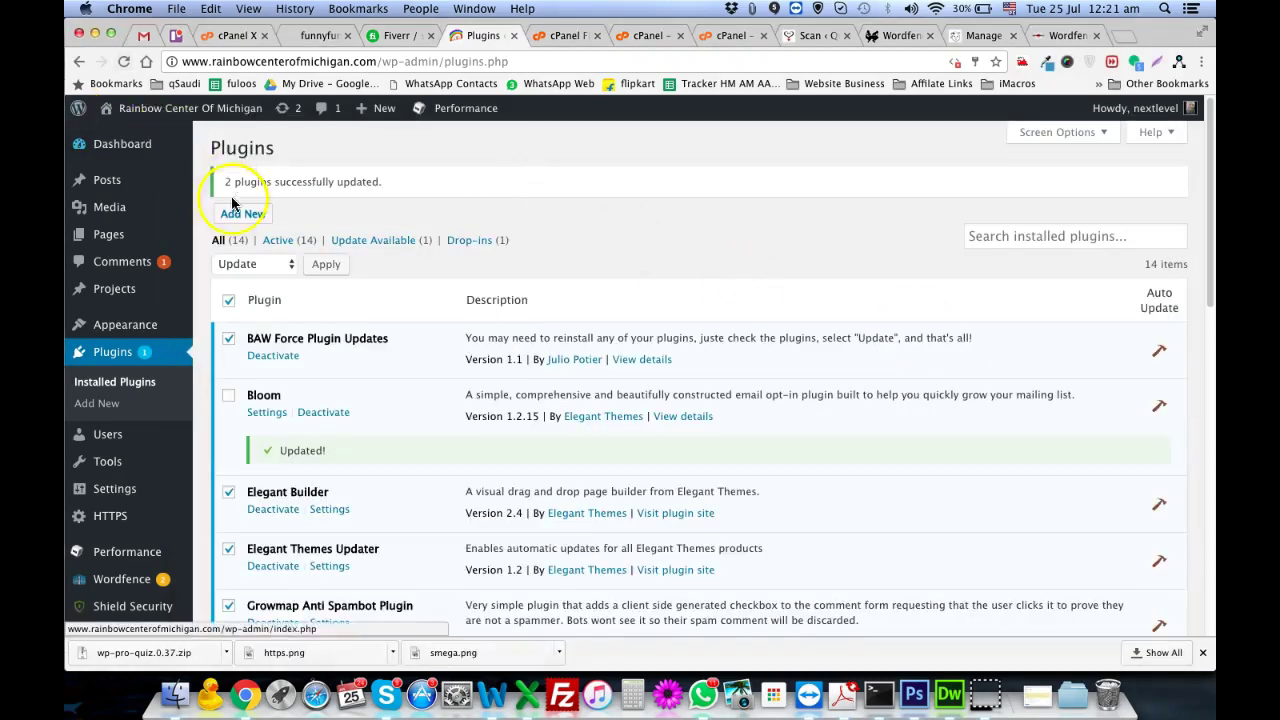
{"action": "left_click", "coordinate": [327, 265]}
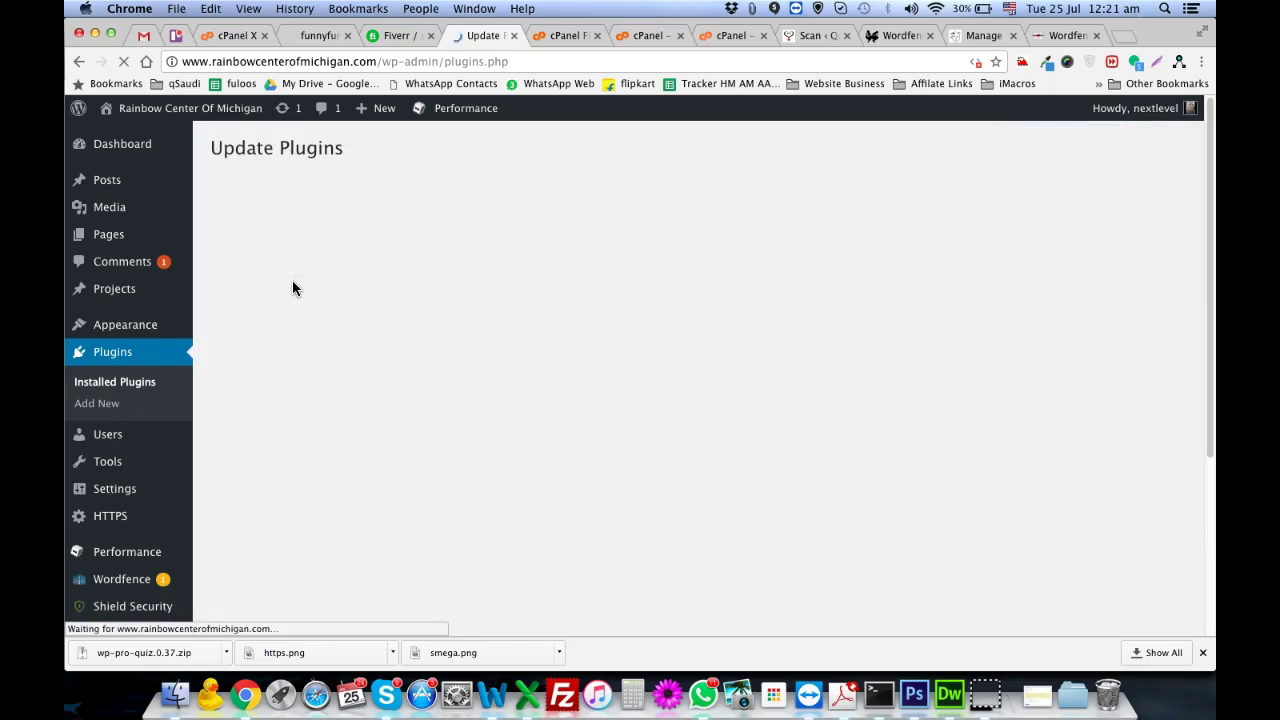
- Re-enable JavaScript in DevTools settings and close the developer tools
{"action": "right_click", "coordinate": [405, 479]}
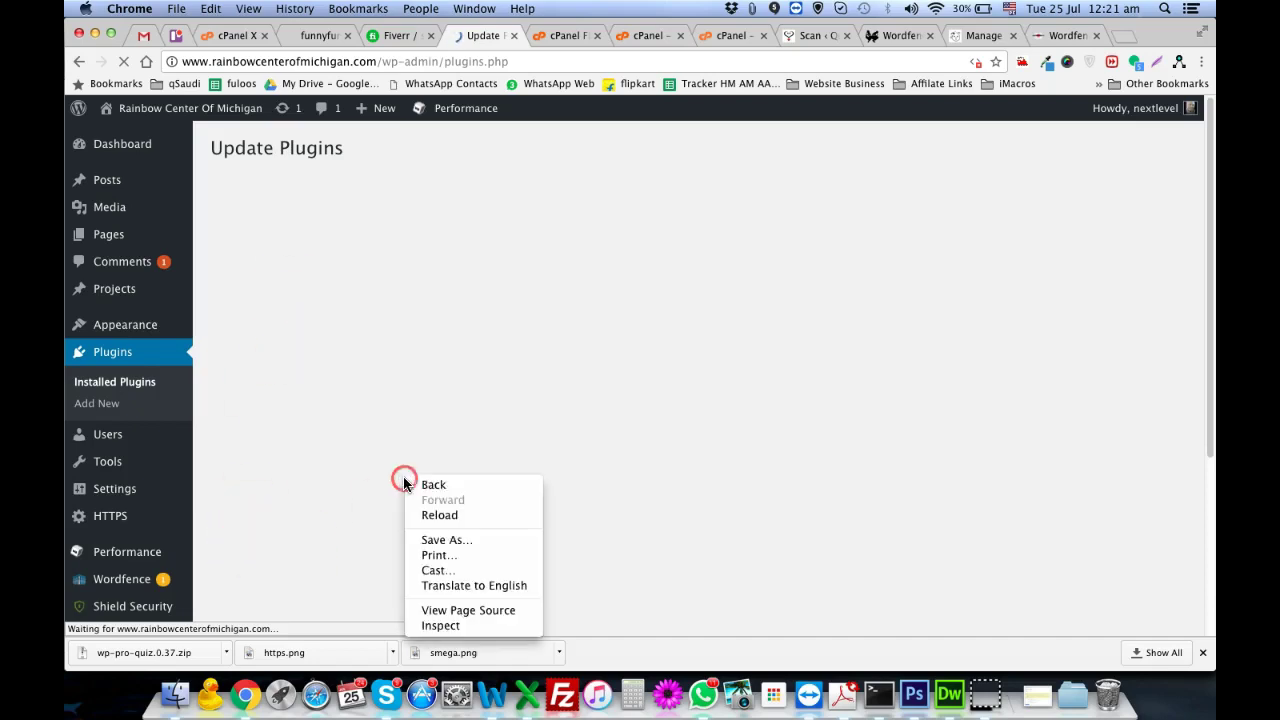
{"action": "left_click", "coordinate": [479, 625]}
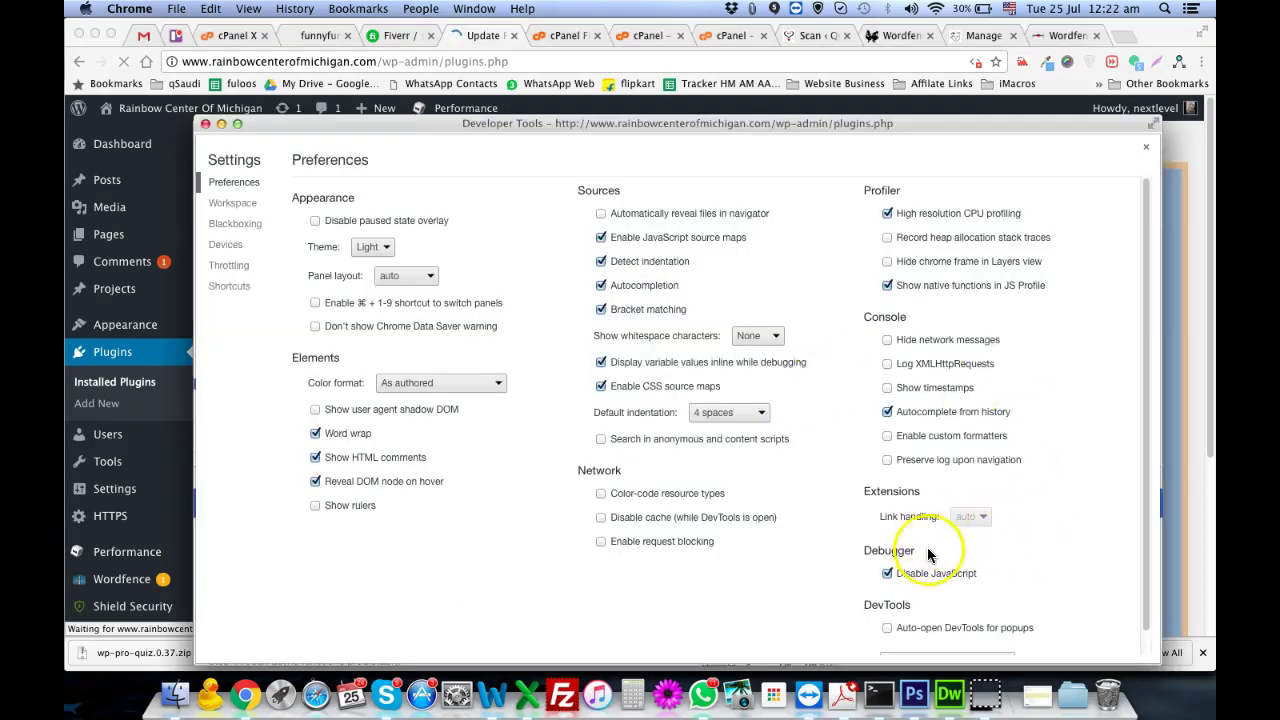
{"action": "left_click", "coordinate": [890, 573]}
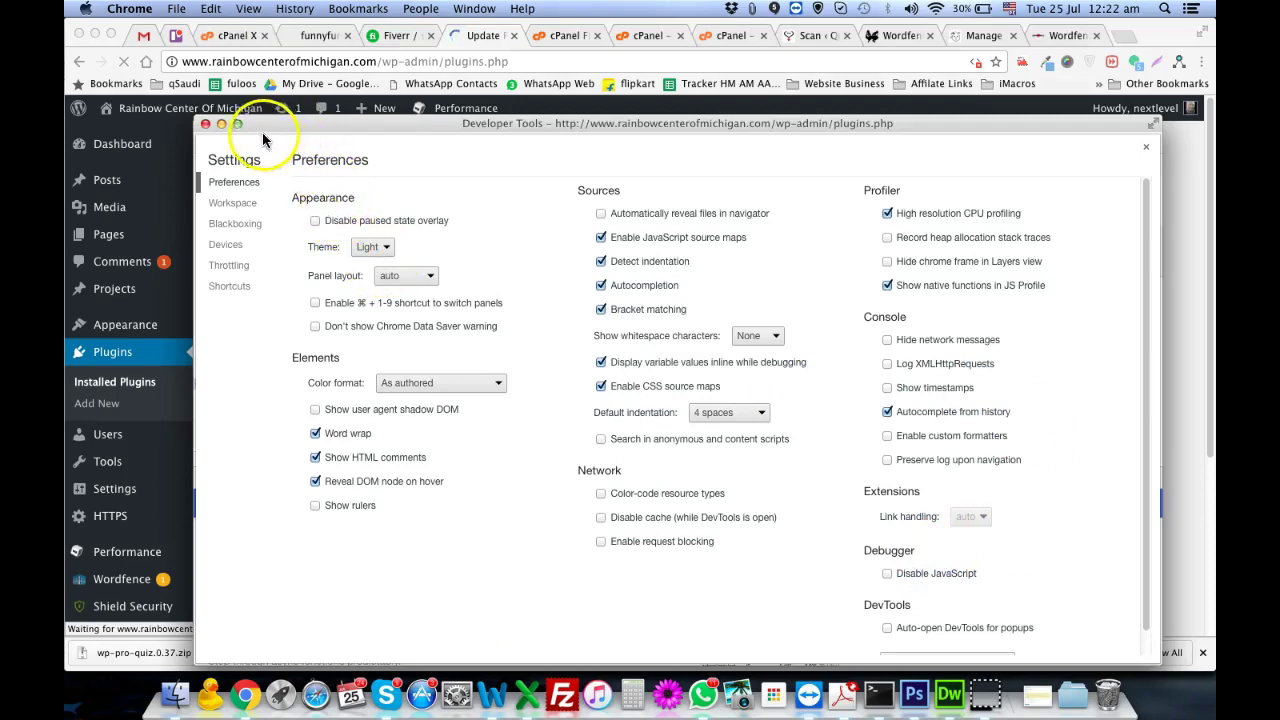
{"action": "left_click", "coordinate": [204, 123]}
{"action": "left_click", "coordinate": [358, 143]}
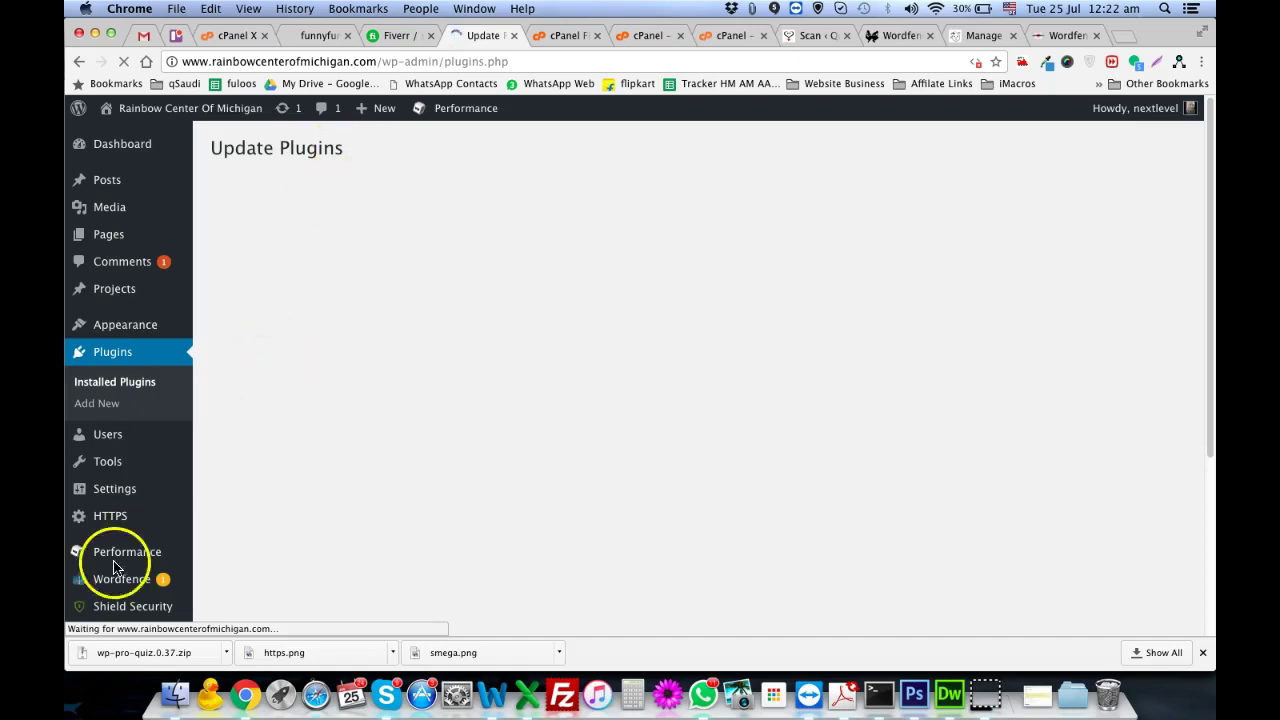
- Go to the Wordfence Dashboard, then the Wordfence Scan page
{"action": "mouse_move", "coordinate": [115, 583]}
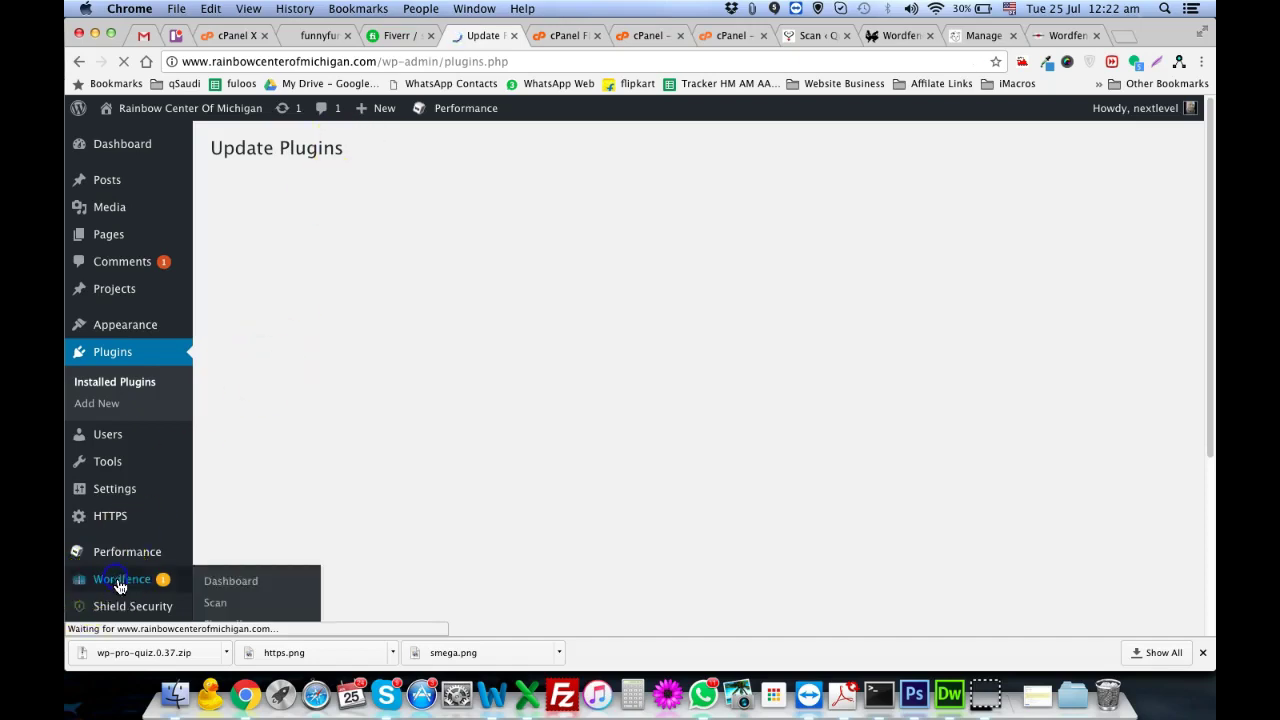
{"action": "left_click", "coordinate": [212, 603]}
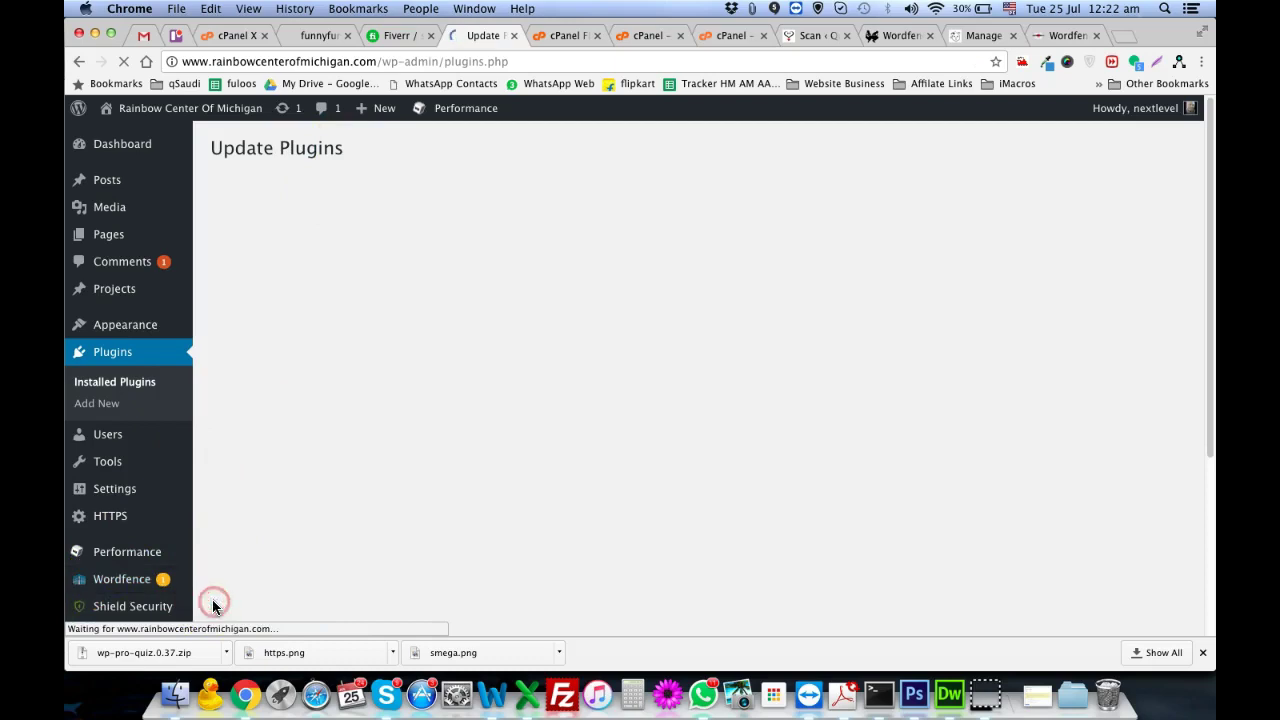
{"action": "left_click", "coordinate": [150, 586]}
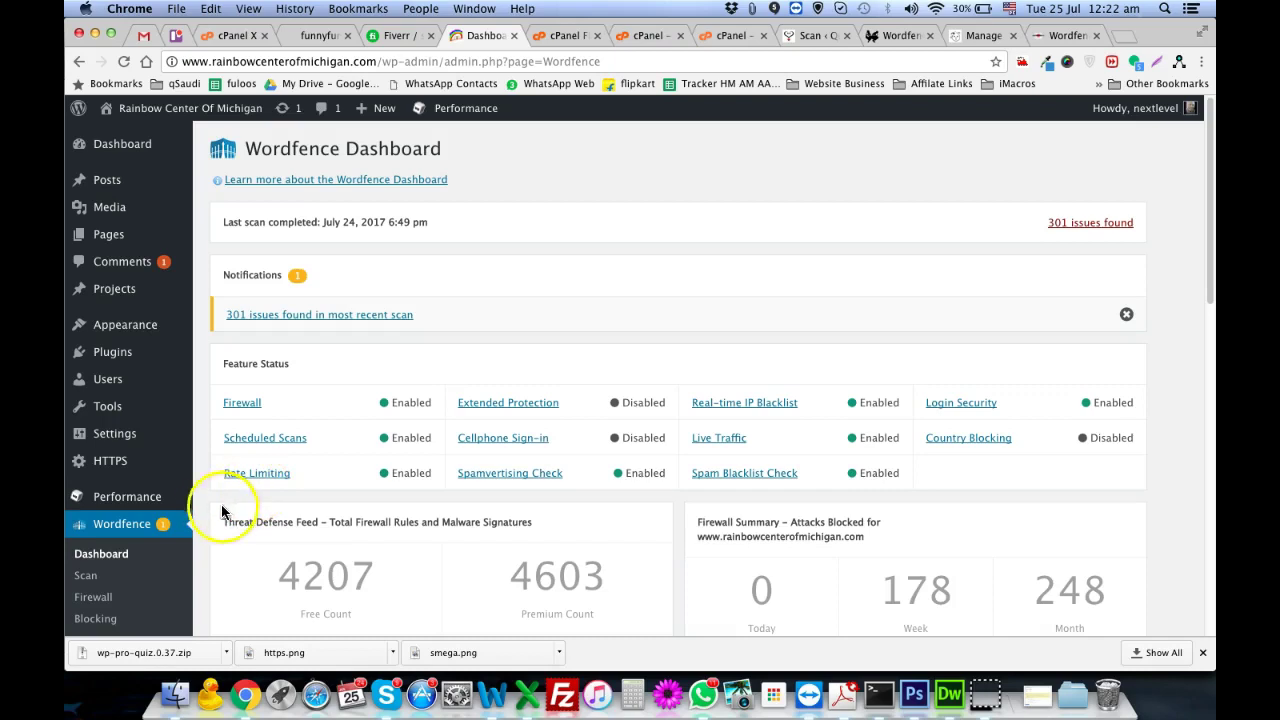
{"action": "left_click", "coordinate": [112, 578]}
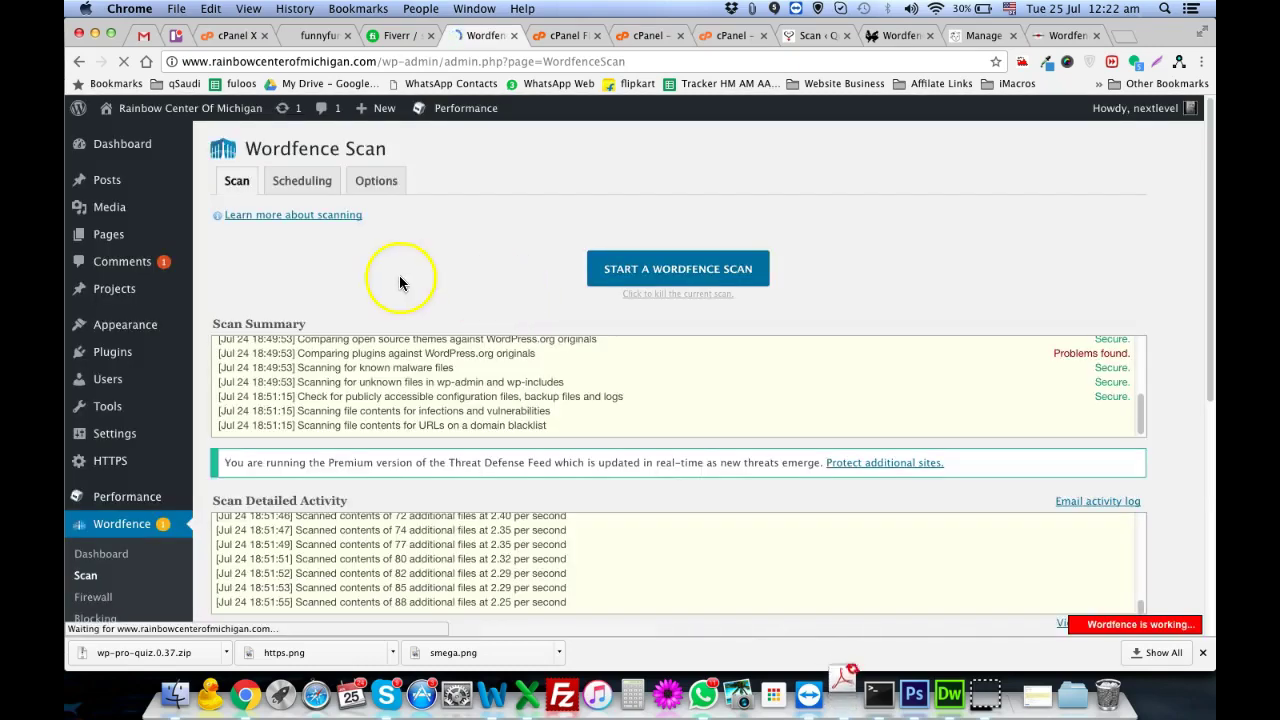
- Kill the stuck Wordfence scan and start a fresh one, following its progress log
{"action": "left_click", "coordinate": [672, 276]}
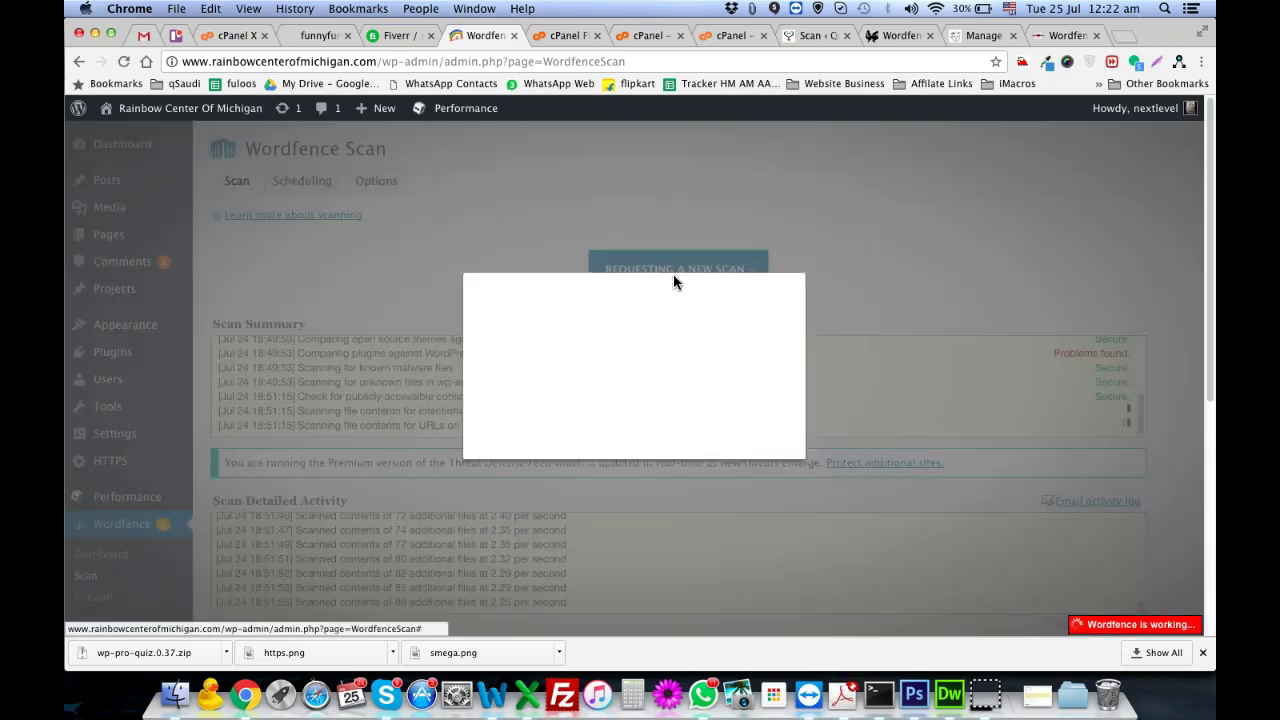
{"action": "left_click", "coordinate": [762, 412]}
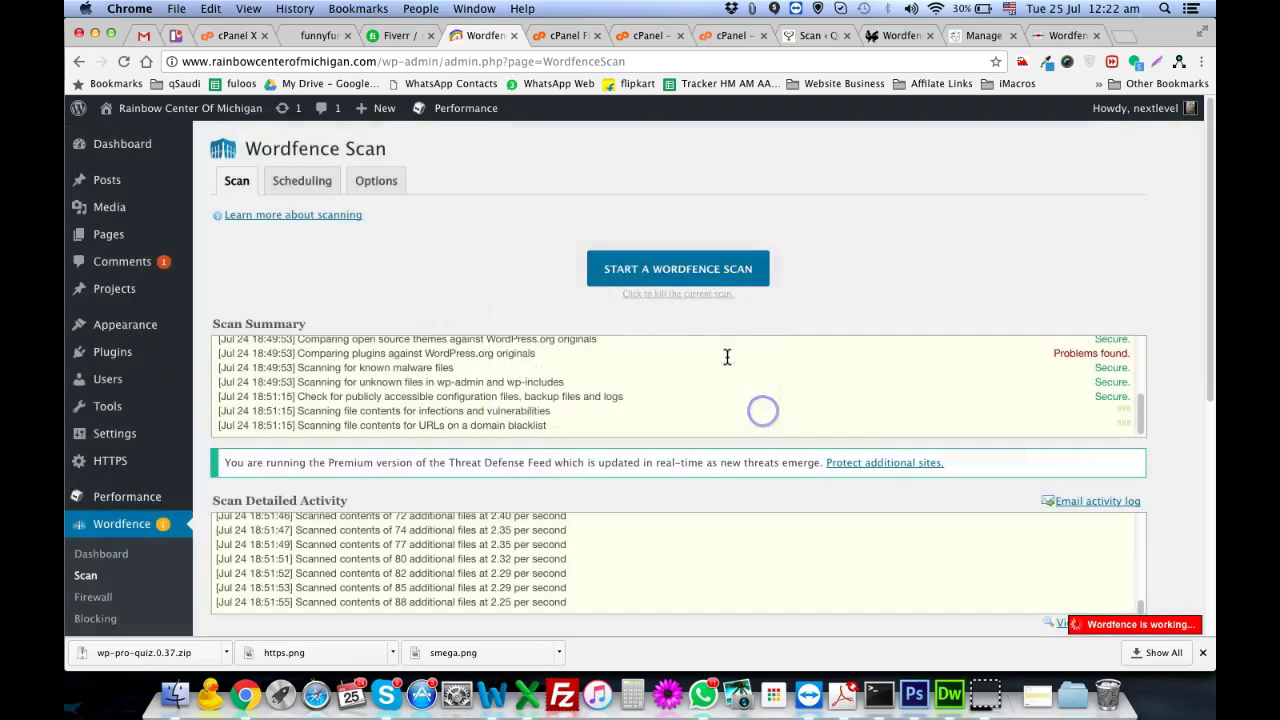
{"action": "left_click", "coordinate": [692, 294]}
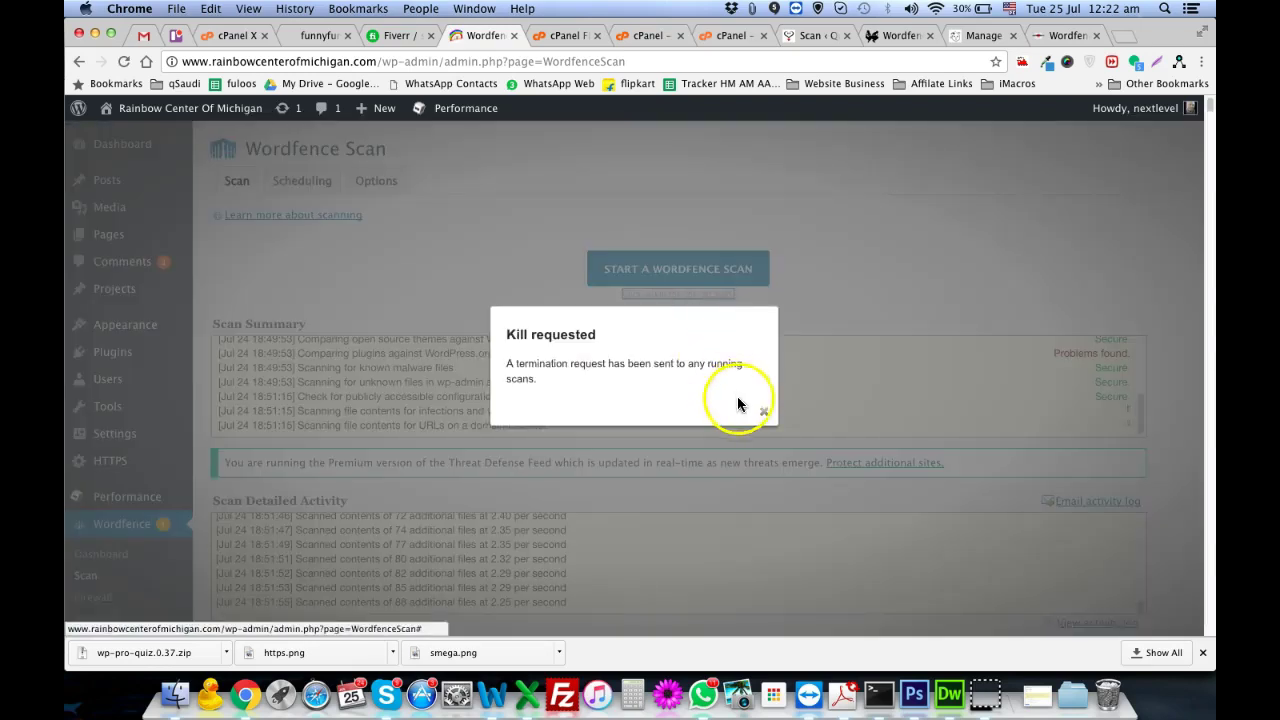
{"action": "left_click", "coordinate": [765, 412]}
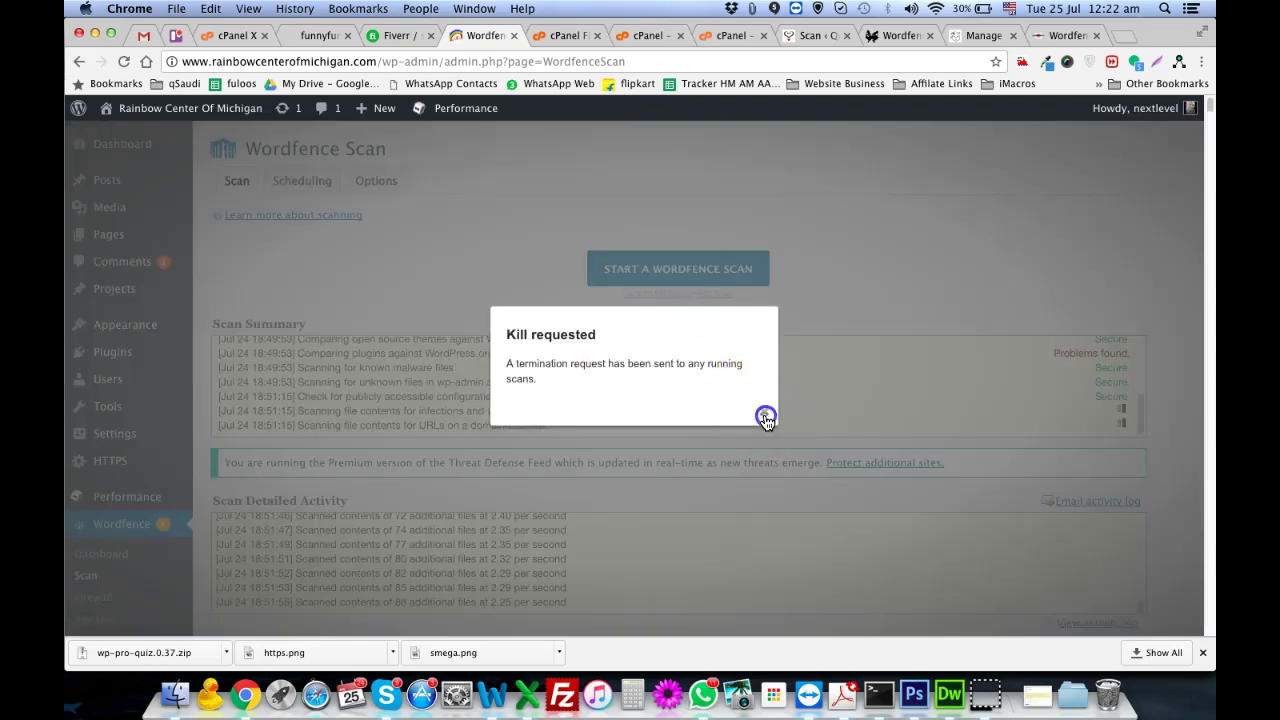
{"action": "left_click", "coordinate": [716, 274]}
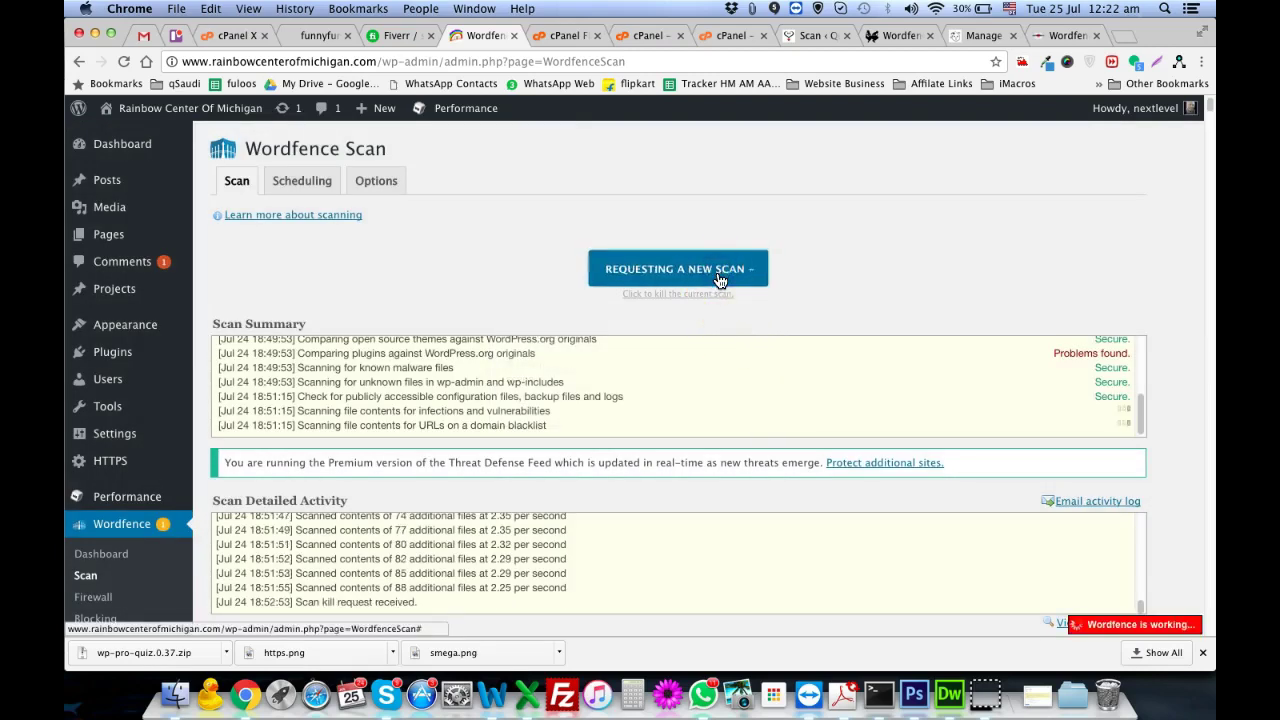
{"action": "scroll", "coordinate": [717, 340], "scroll_direction": "down", "scroll_amount": 10}
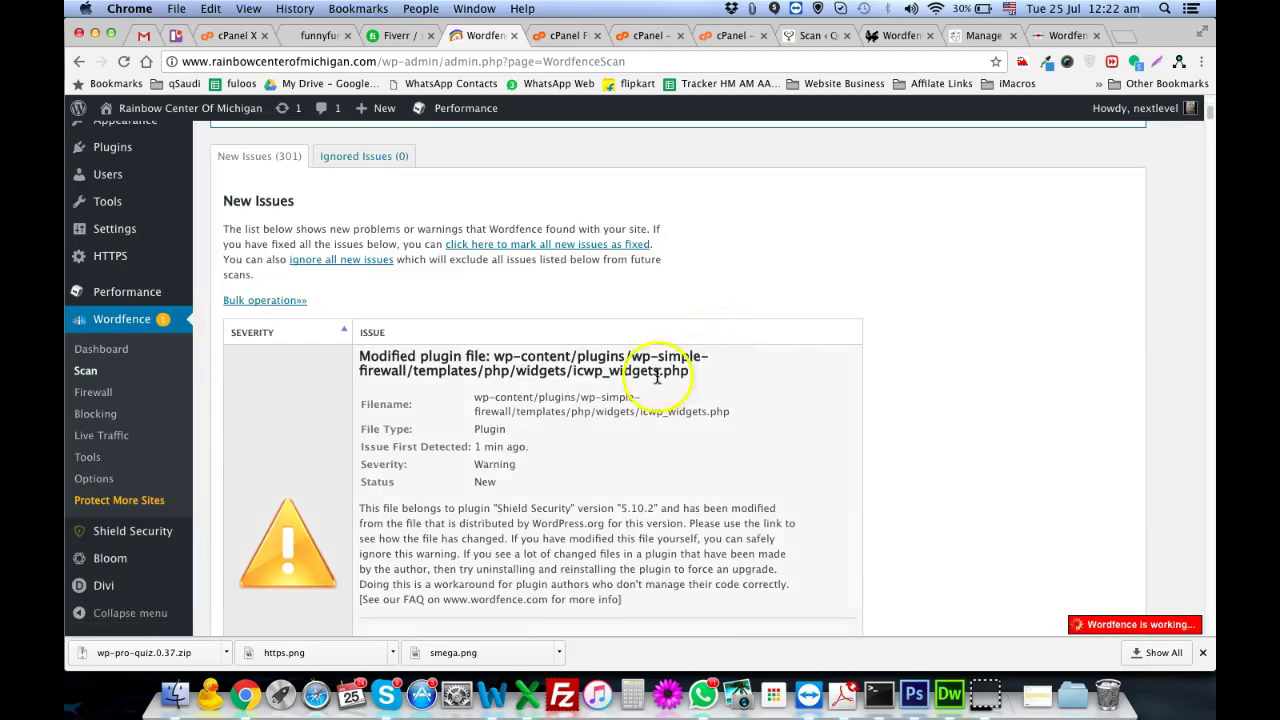
{"action": "scroll", "coordinate": [517, 415], "scroll_direction": "down", "scroll_amount": 15}
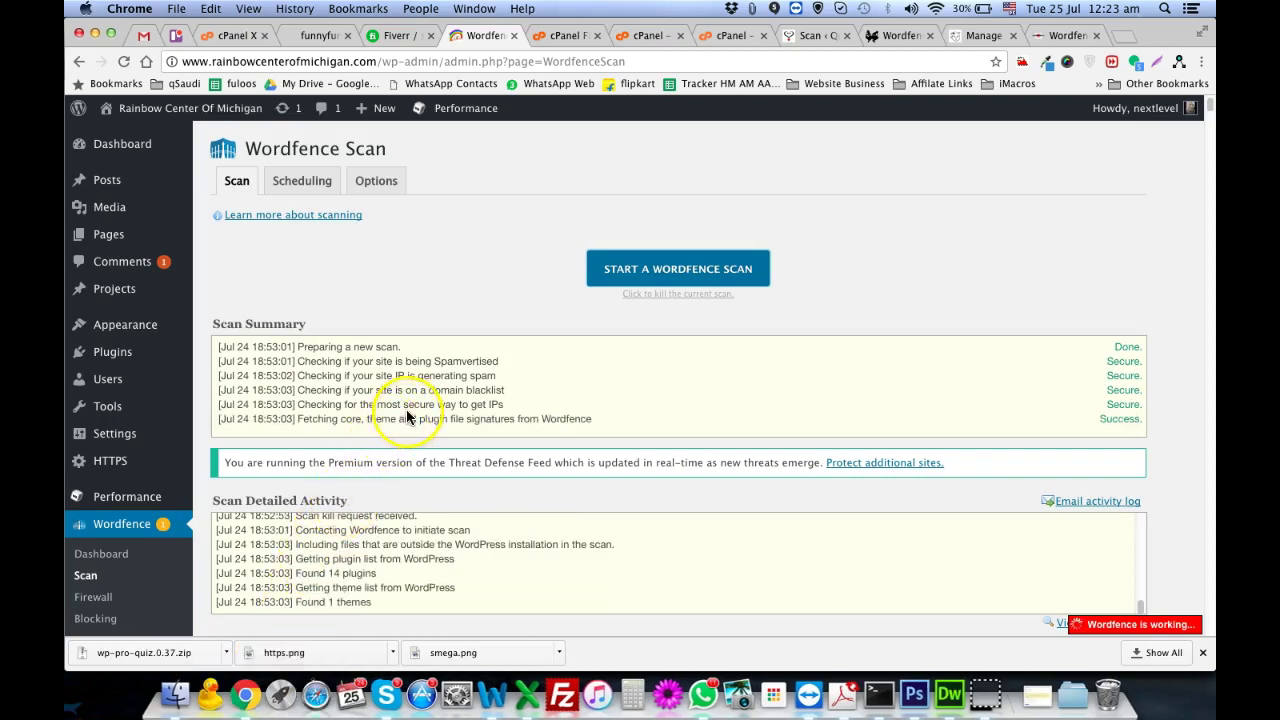
{"action": "scroll", "coordinate": [406, 417], "scroll_direction": "down", "scroll_amount": 5}
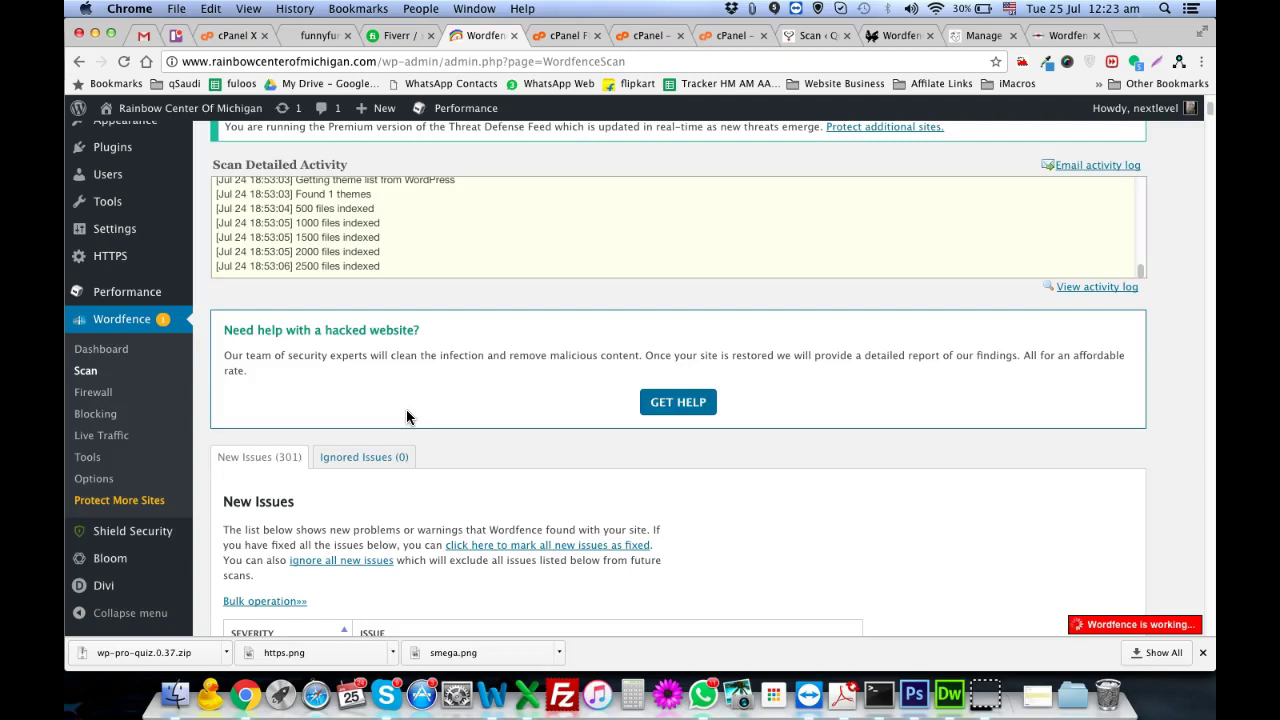
{"action": "scroll", "coordinate": [406, 417], "scroll_direction": "down", "scroll_amount": 4}
{"action": "scroll", "coordinate": [406, 417], "scroll_direction": "up", "scroll_amount": 9}
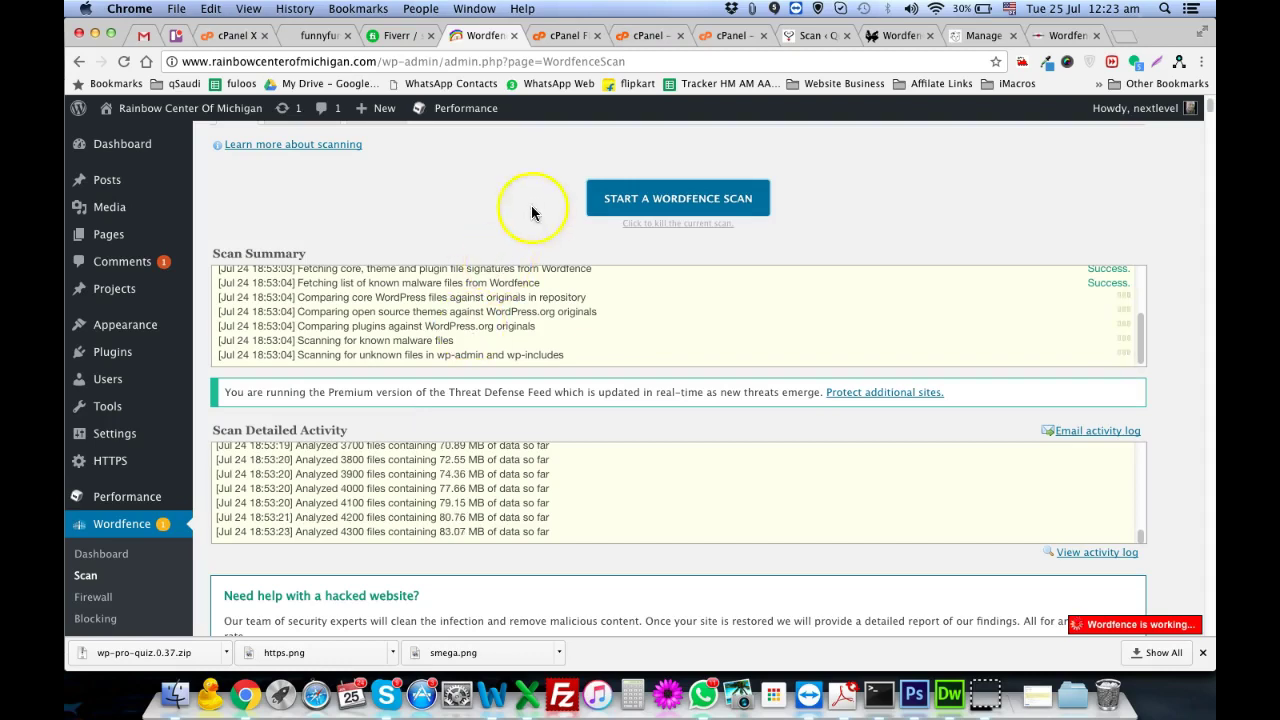
- Go up to the wp-content folder in File Manager and inspect the w3tc-config folder
{"action": "left_click", "coordinate": [566, 36]}
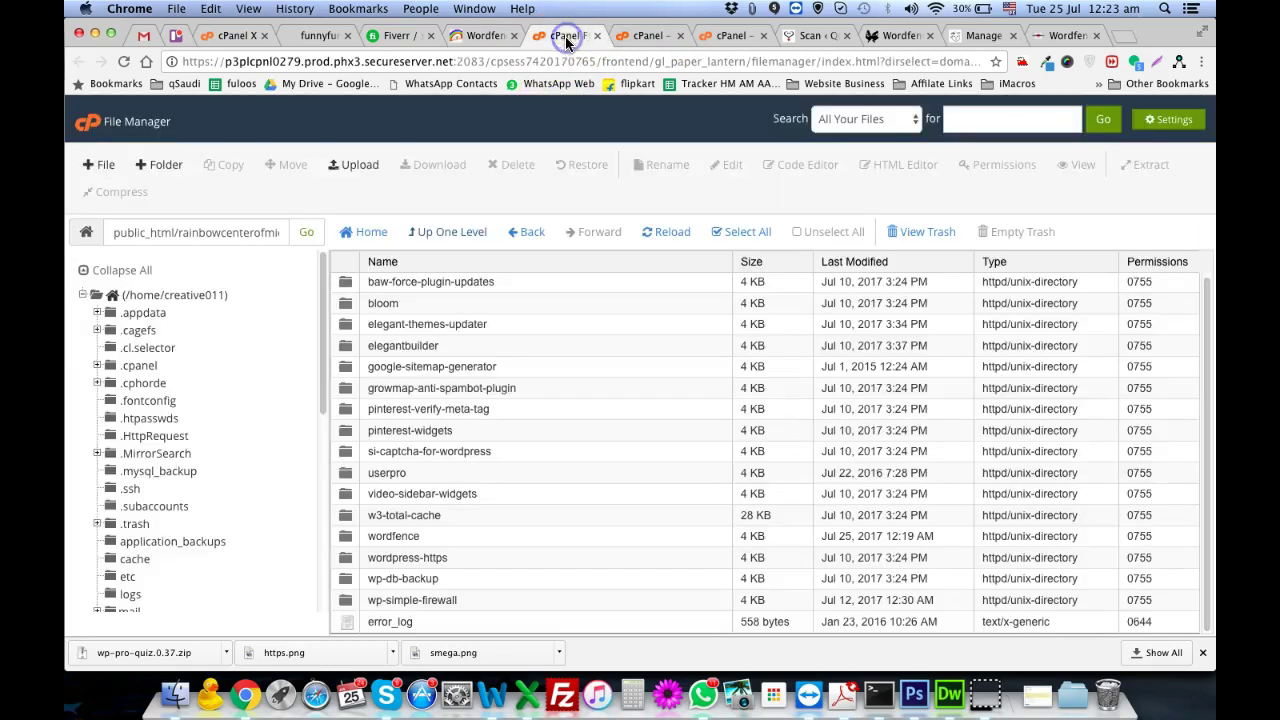
{"action": "left_click", "coordinate": [450, 236]}
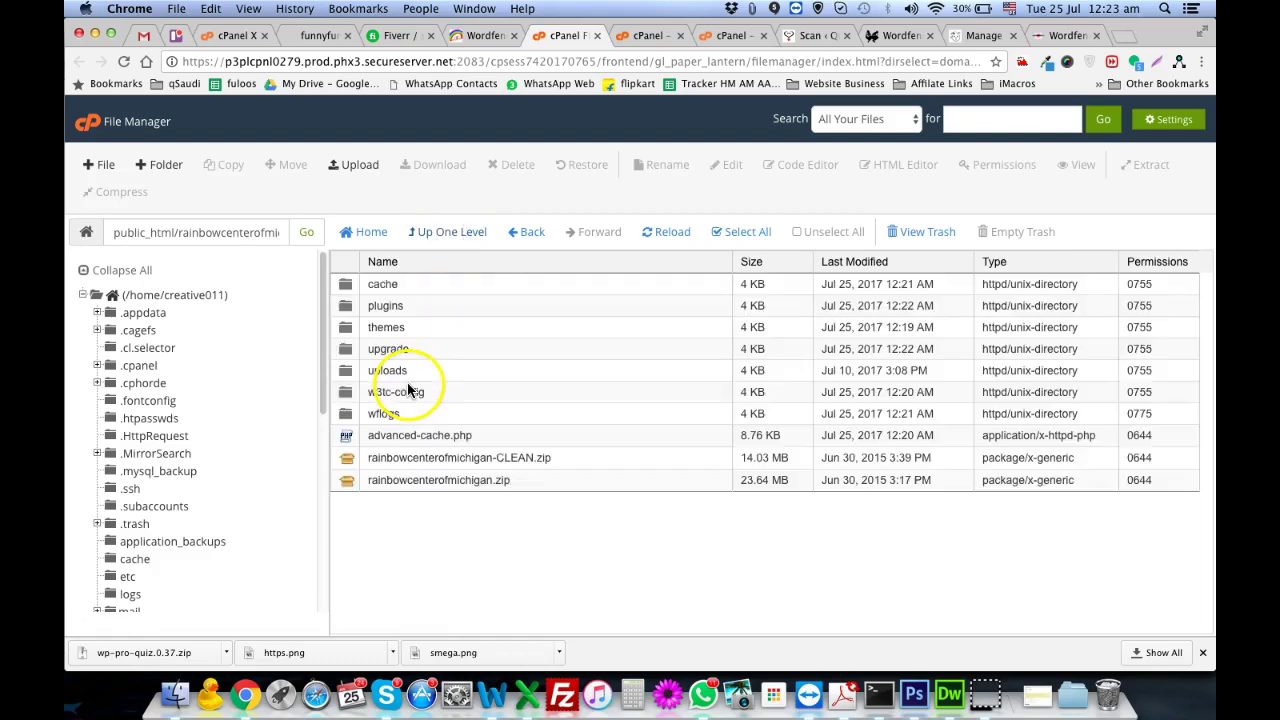
{"action": "left_click", "coordinate": [350, 372]}
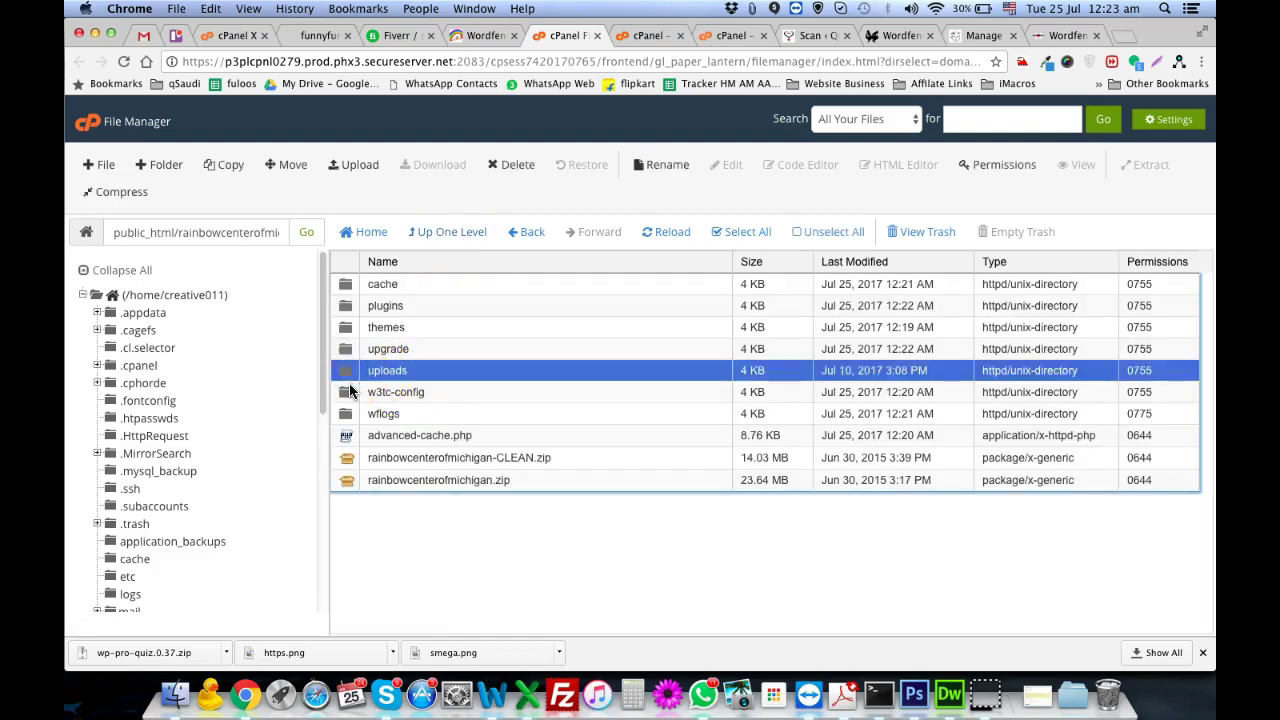
{"action": "double_click", "coordinate": [350, 392]}
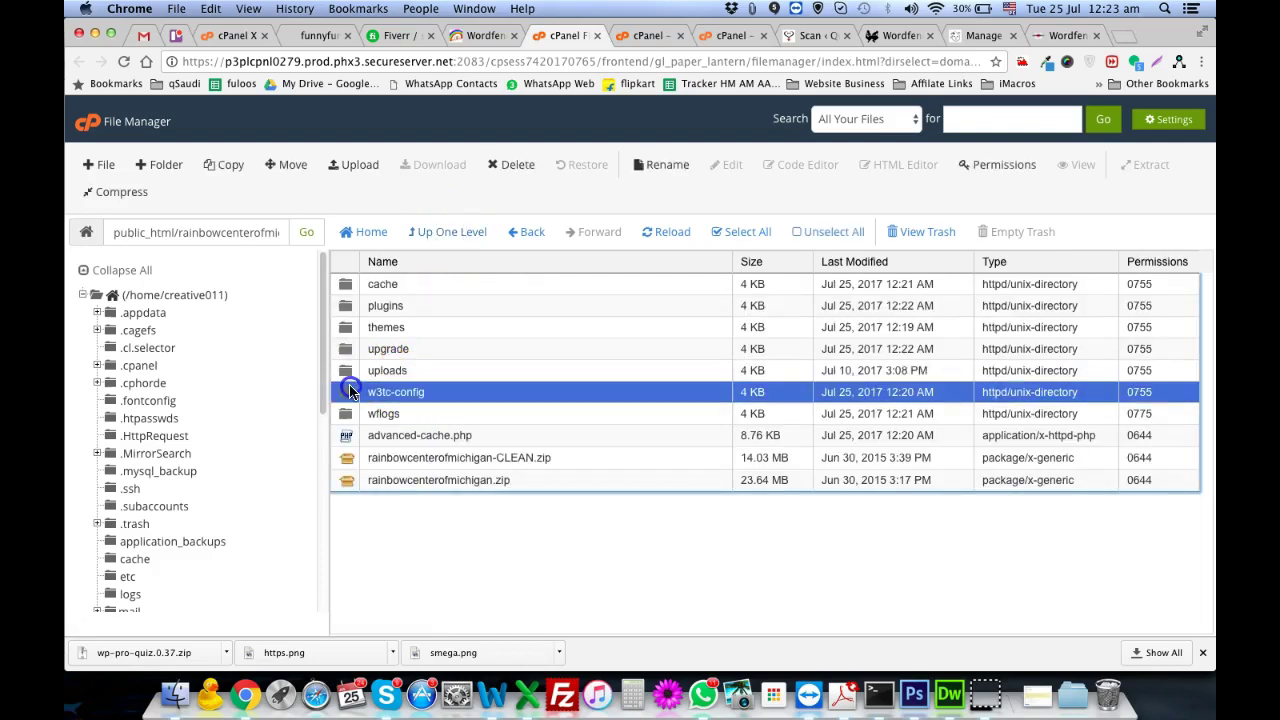
{"action": "left_click", "coordinate": [430, 236]}
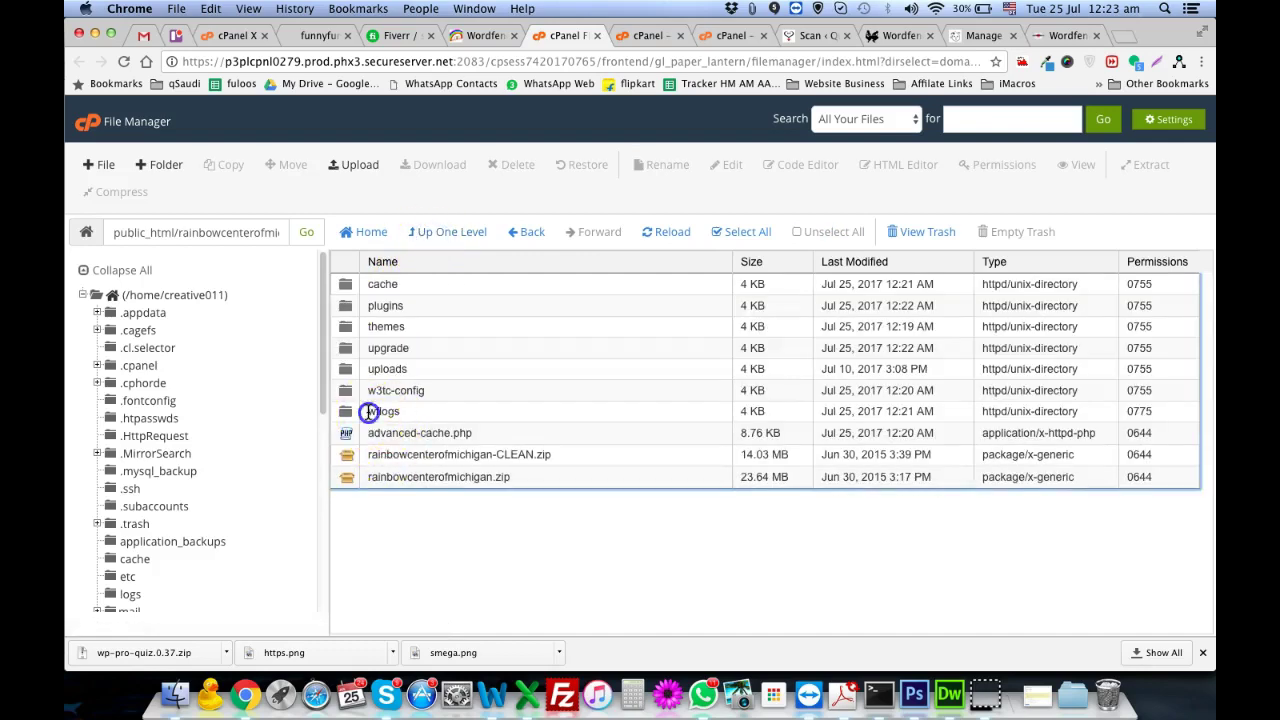
- Inspect the wflogs and uploads folders, returning to wp-content after each
{"action": "double_click", "coordinate": [369, 411]}
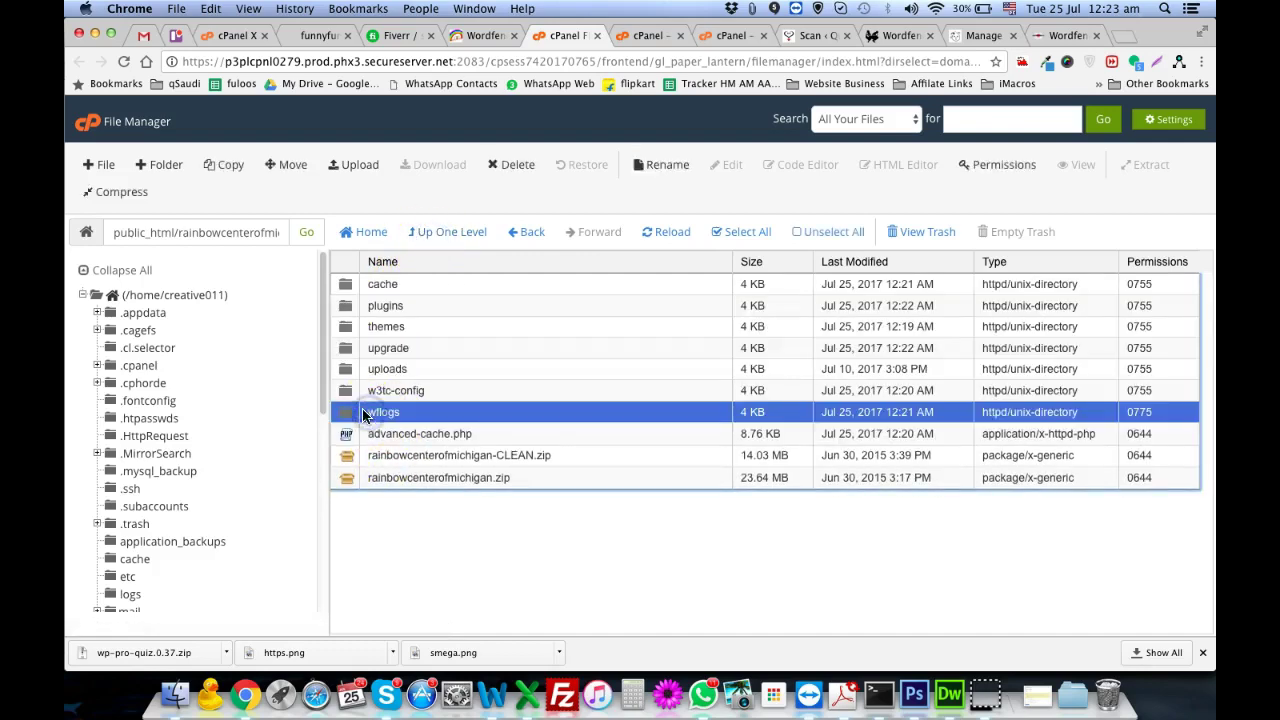
{"action": "left_click", "coordinate": [420, 238]}
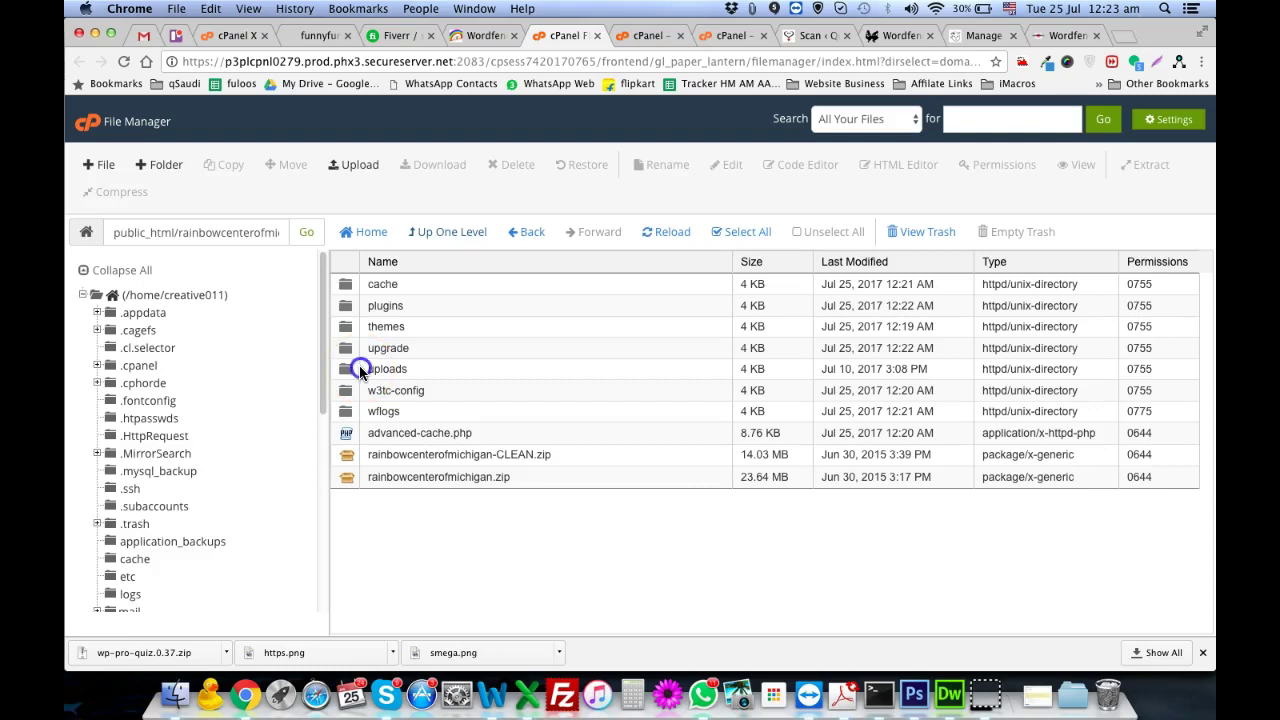
{"action": "left_click", "coordinate": [361, 371]}
{"action": "double_click", "coordinate": [361, 371]}
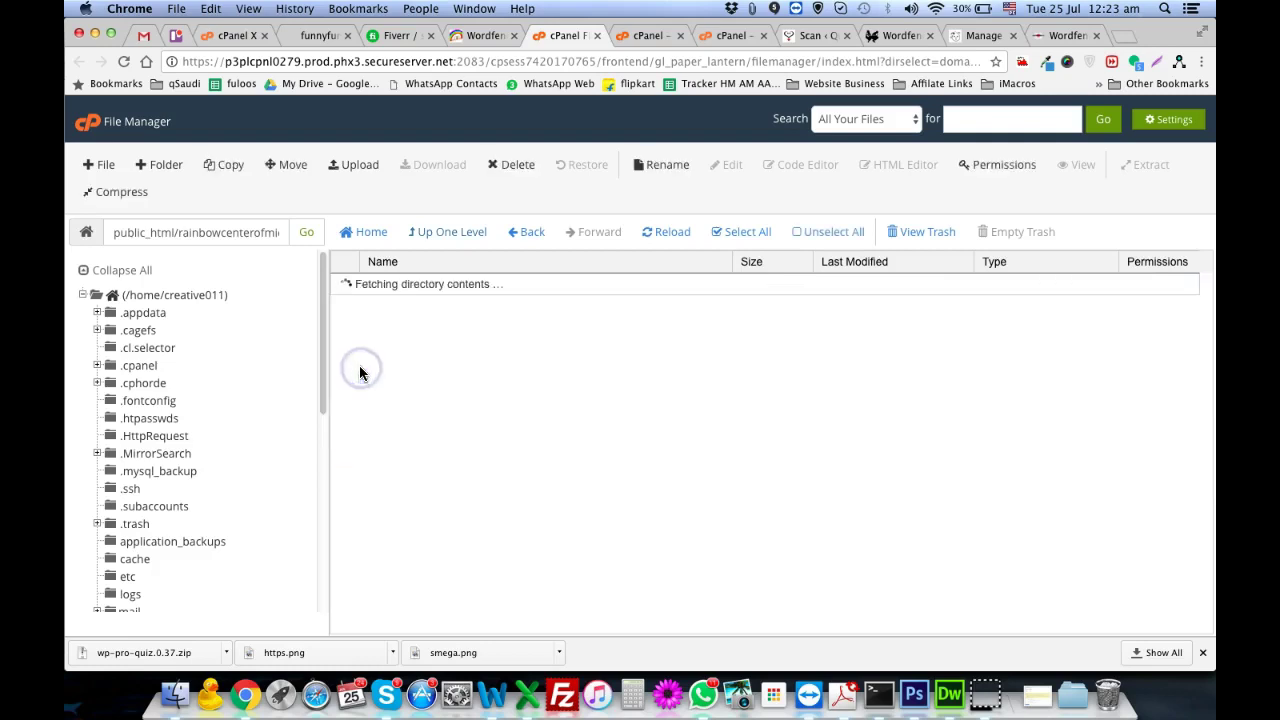
{"action": "left_click", "coordinate": [432, 232]}
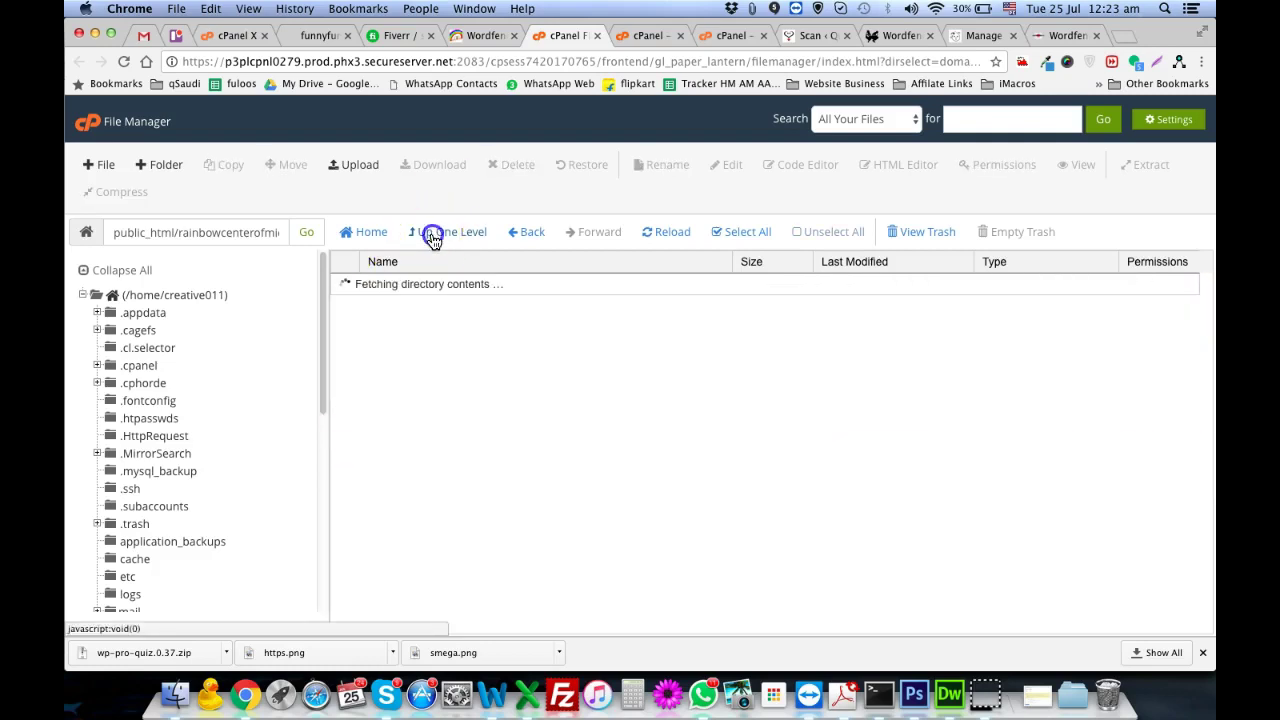
- Reload the Wordfence Scan page and check New Issues shows 0 issues, no security problems detected
{"action": "left_click", "coordinate": [485, 35]}
{"action": "scroll", "coordinate": [486, 388], "scroll_direction": "down", "scroll_amount": 5}
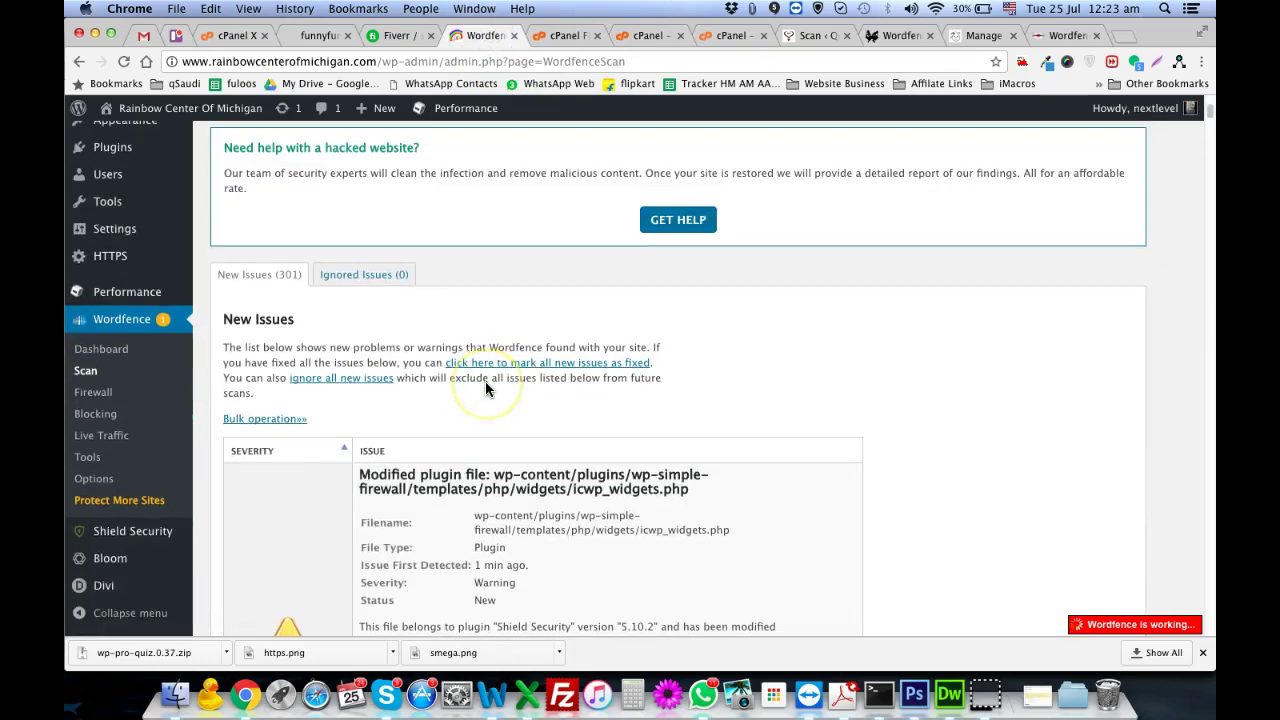
{"action": "scroll", "coordinate": [485, 381], "scroll_direction": "up", "scroll_amount": 1}
{"action": "left_click", "coordinate": [85, 383]}
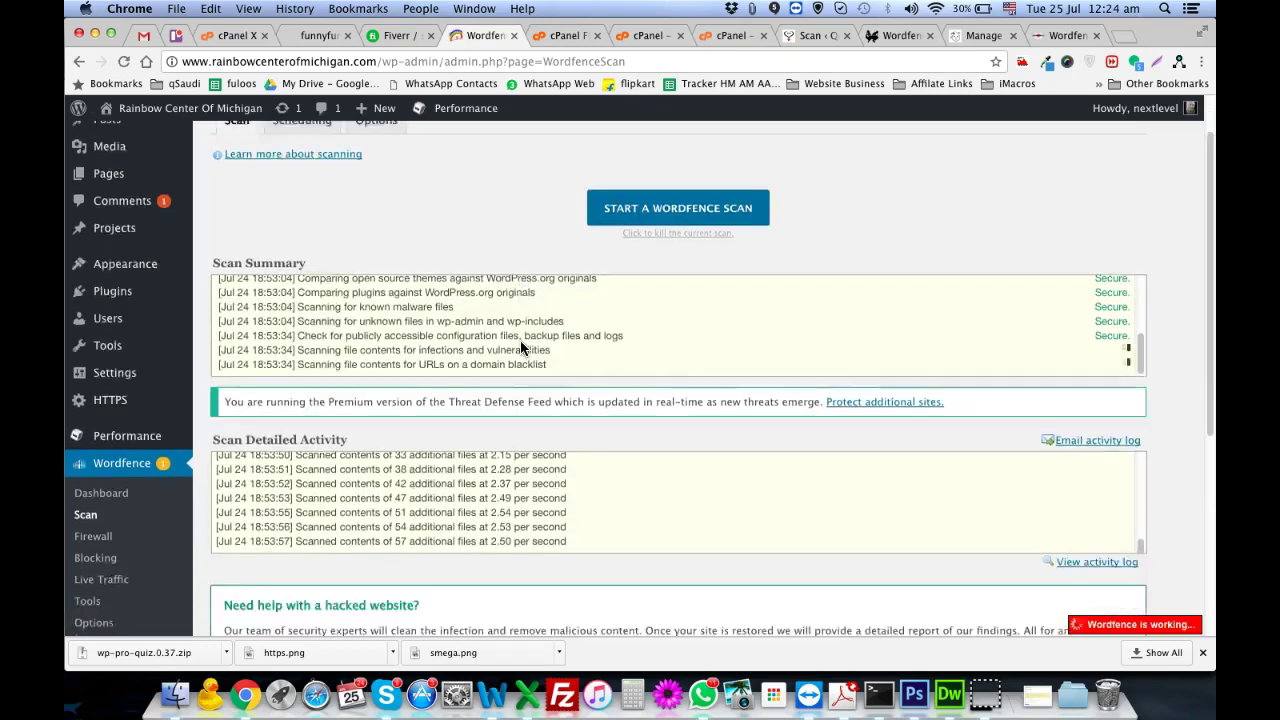
{"action": "scroll", "coordinate": [520, 347], "scroll_direction": "down", "scroll_amount": 3}
{"action": "scroll", "coordinate": [520, 347], "scroll_direction": "down", "scroll_amount": 5}
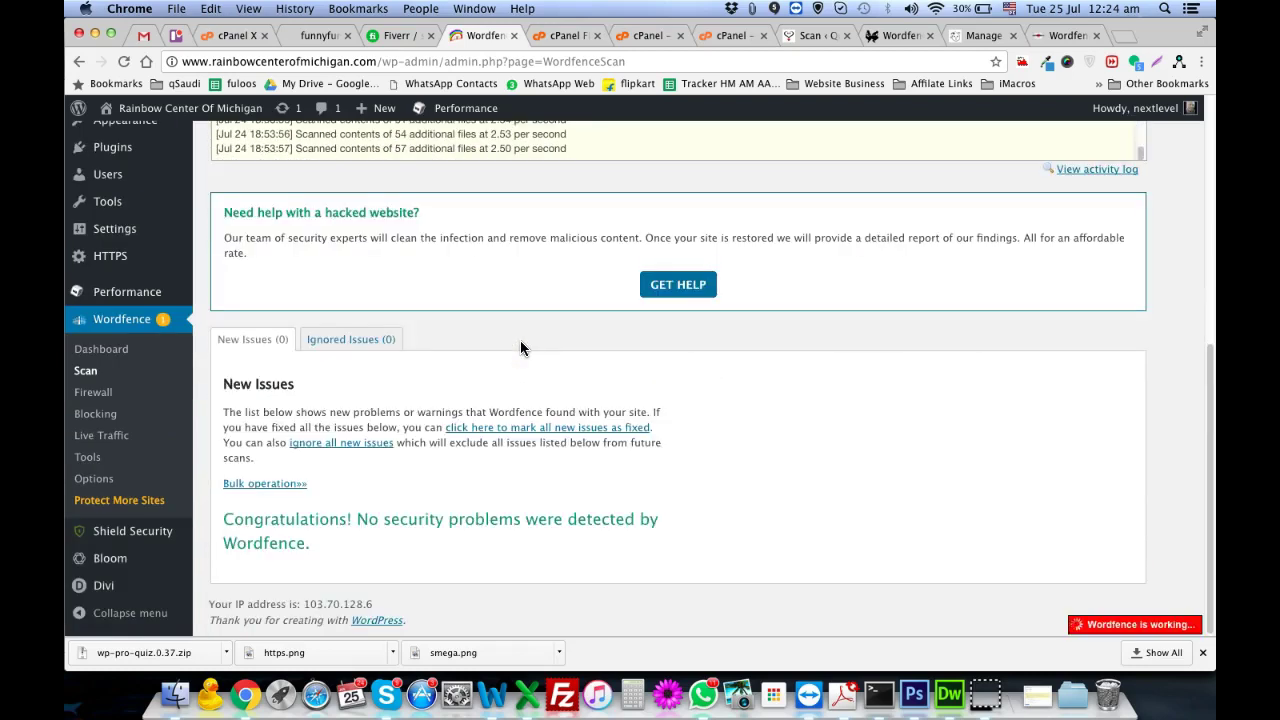
{"action": "scroll", "coordinate": [520, 347], "scroll_direction": "up", "scroll_amount": 8}
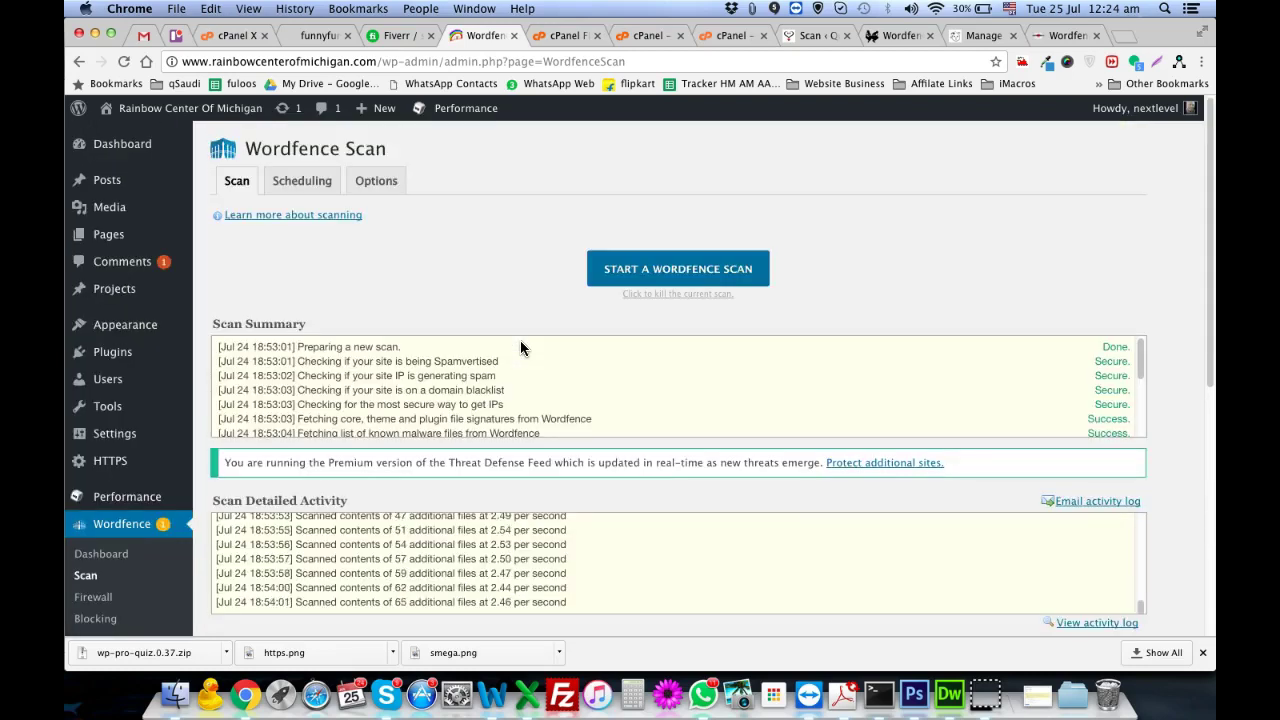
{"action": "scroll", "coordinate": [520, 347], "scroll_direction": "down", "scroll_amount": 8}
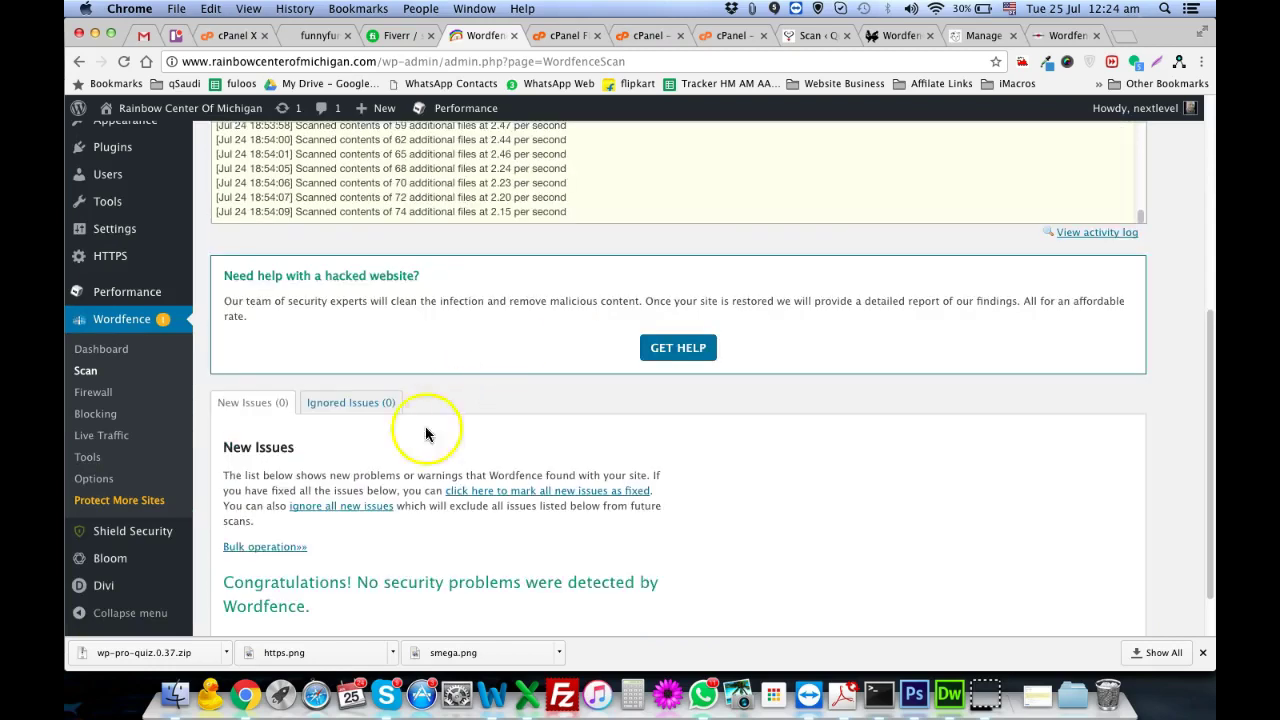